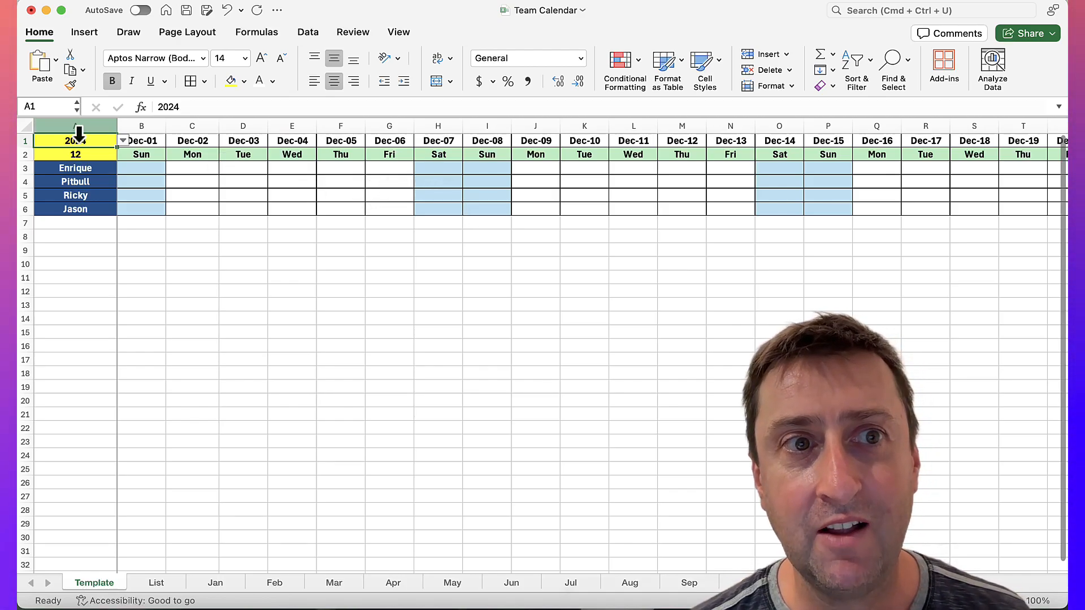
# Set the calendar's year in A1 to 2025 and its month in A2 to 1 on the Template sheet
pyautogui.click(123, 141)
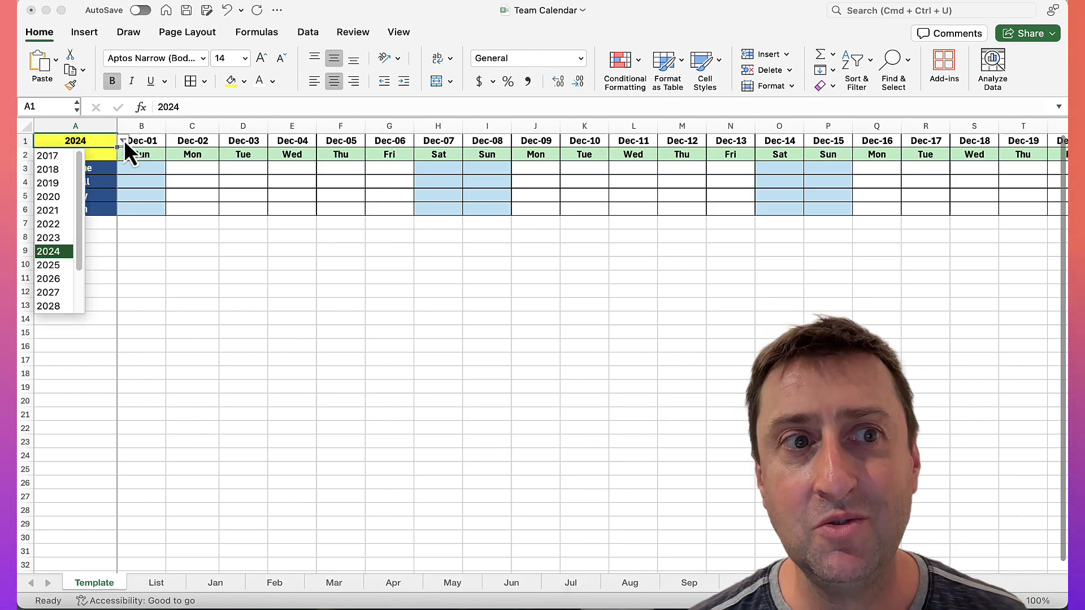
pyautogui.click(60, 265)
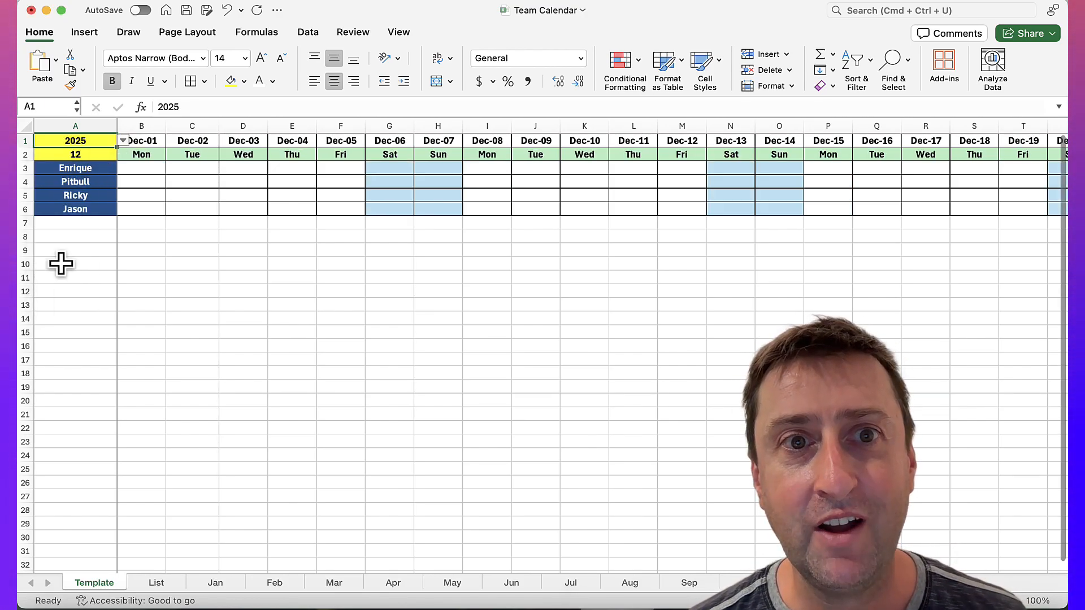
pyautogui.click(92, 158)
pyautogui.click(123, 154)
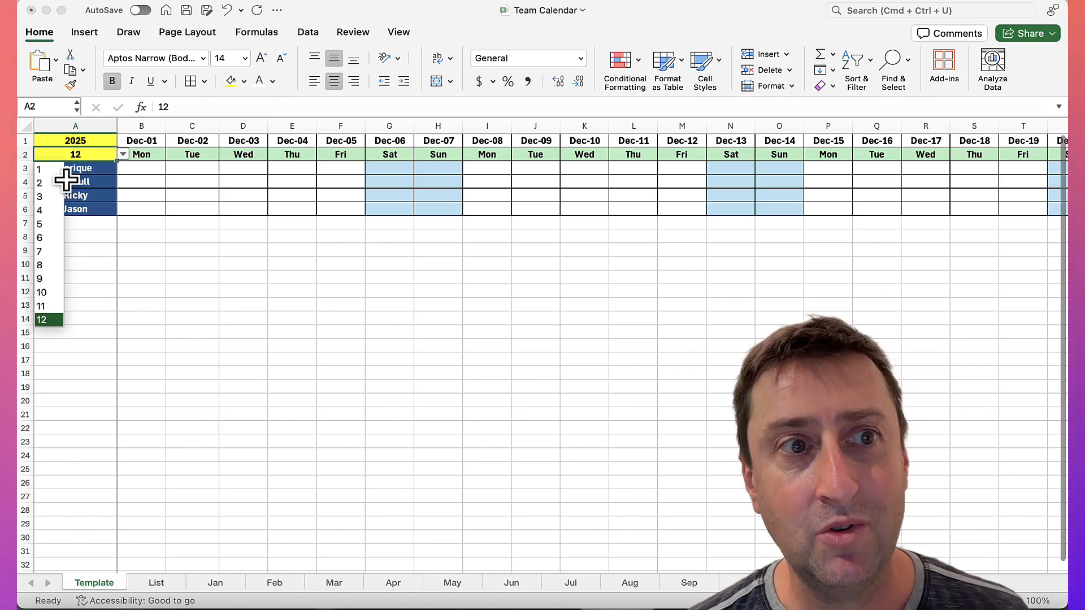
pyautogui.click(47, 173)
# Copy the whole calendar block A1:AF6 from the Template sheet and paste it into the Jan sheet at A1
pyautogui.click(64, 140)
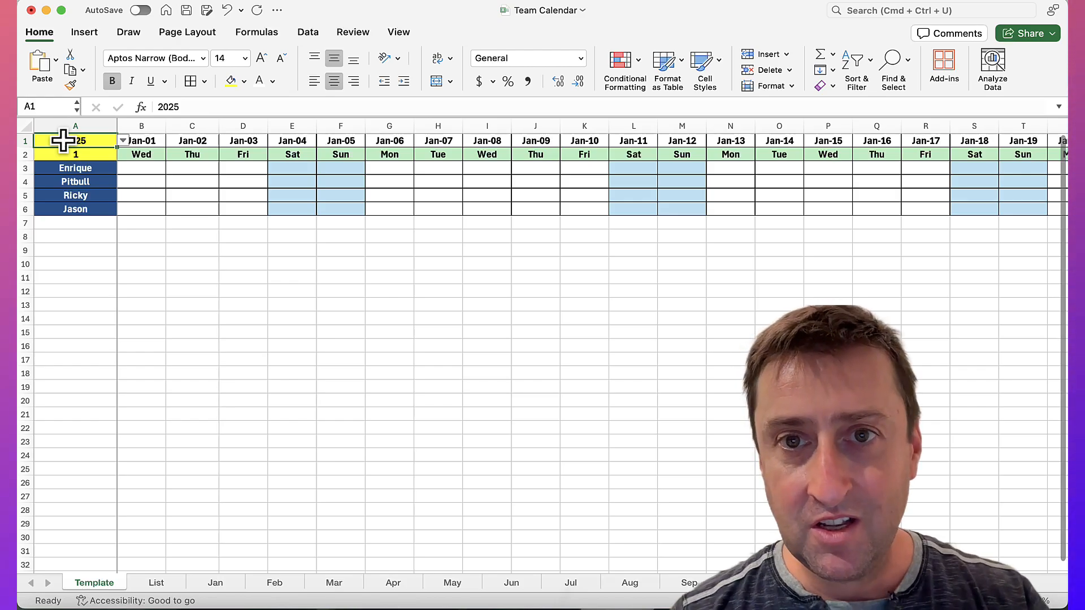
pyautogui.press('shift+super+Right')
pyautogui.press('shift+super+Down')
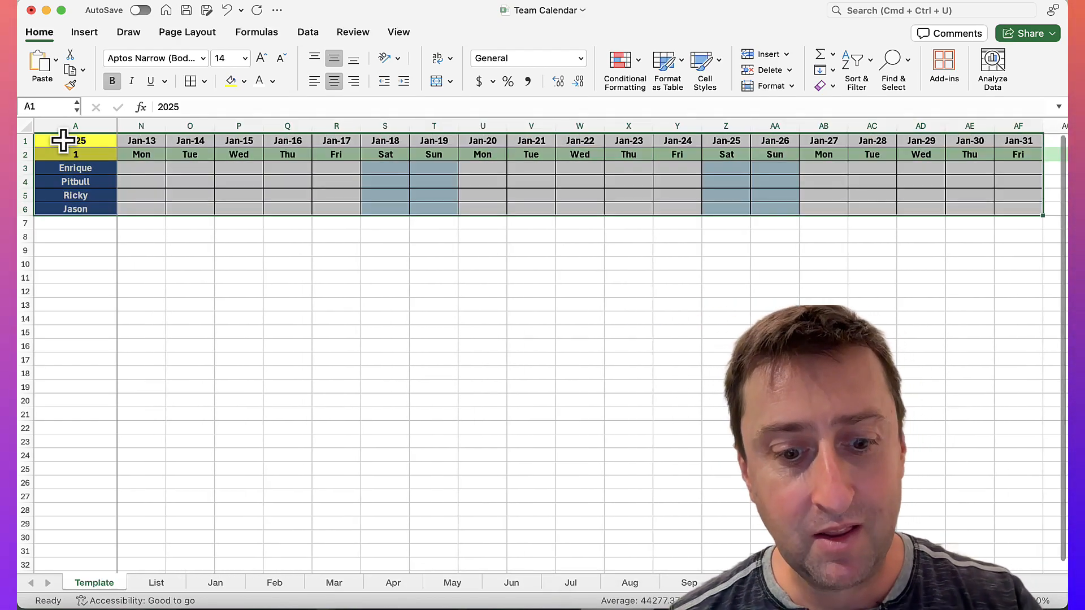
pyautogui.press('super+c')
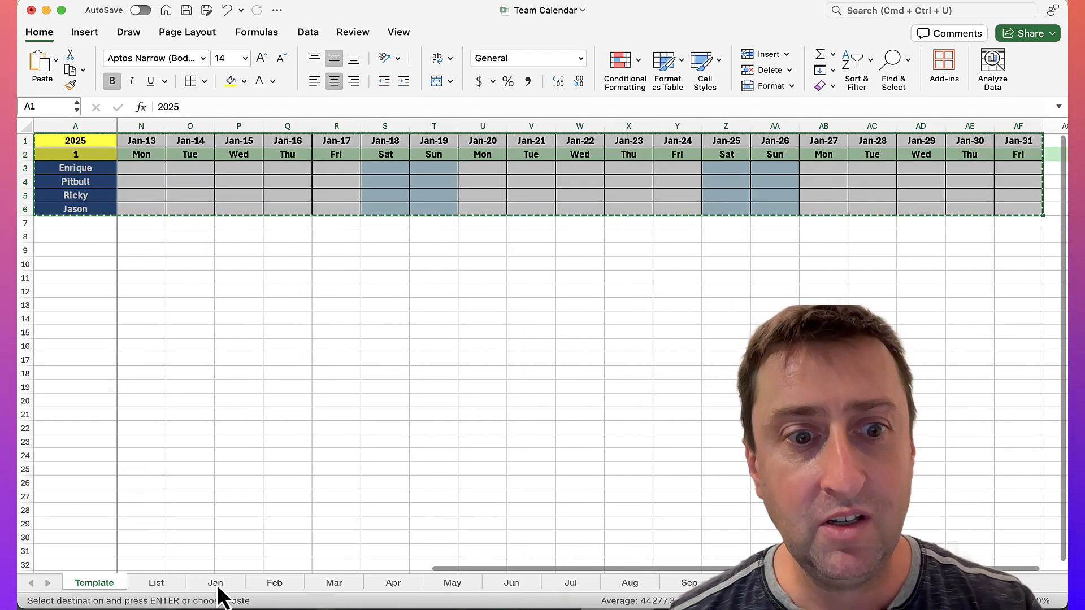
pyautogui.click(215, 585)
pyautogui.press('super+v')
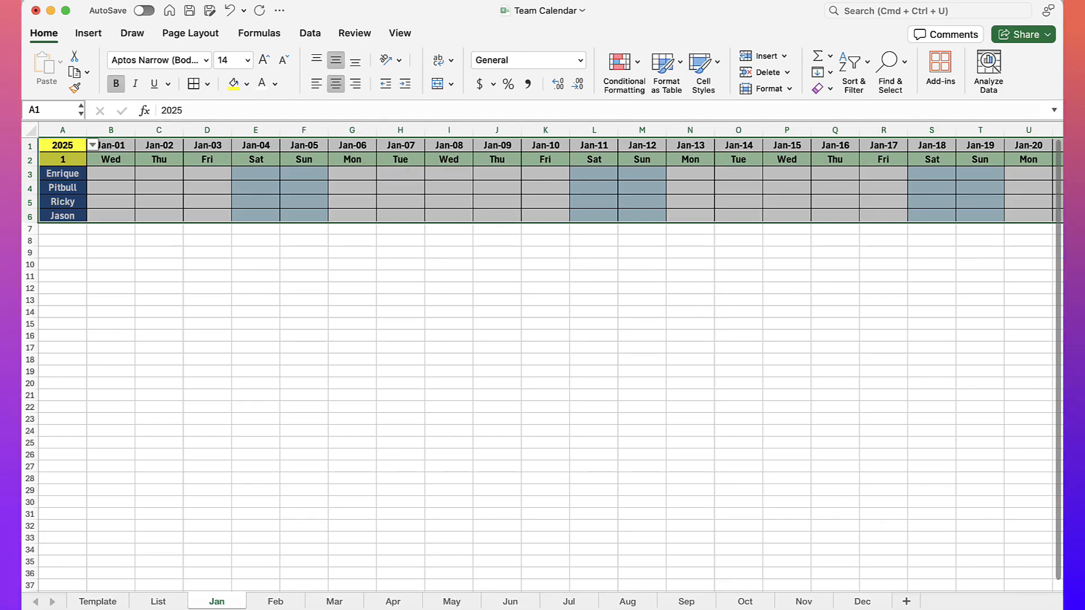
# Open the new-workbook gallery, search its templates for "calendar" and clear the search
pyautogui.click(93, 3)
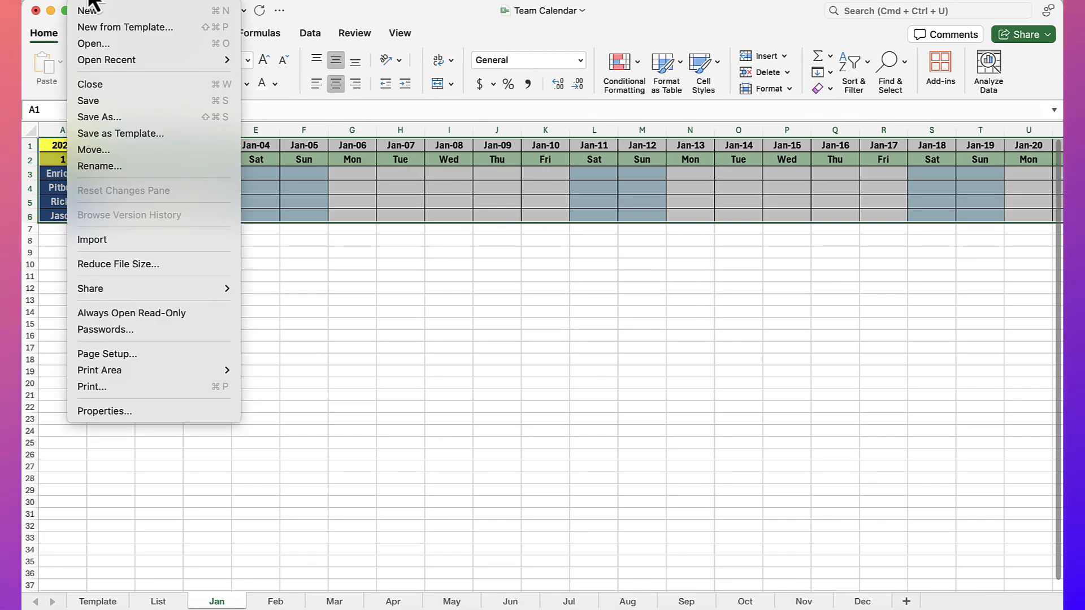
pyautogui.click(96, 32)
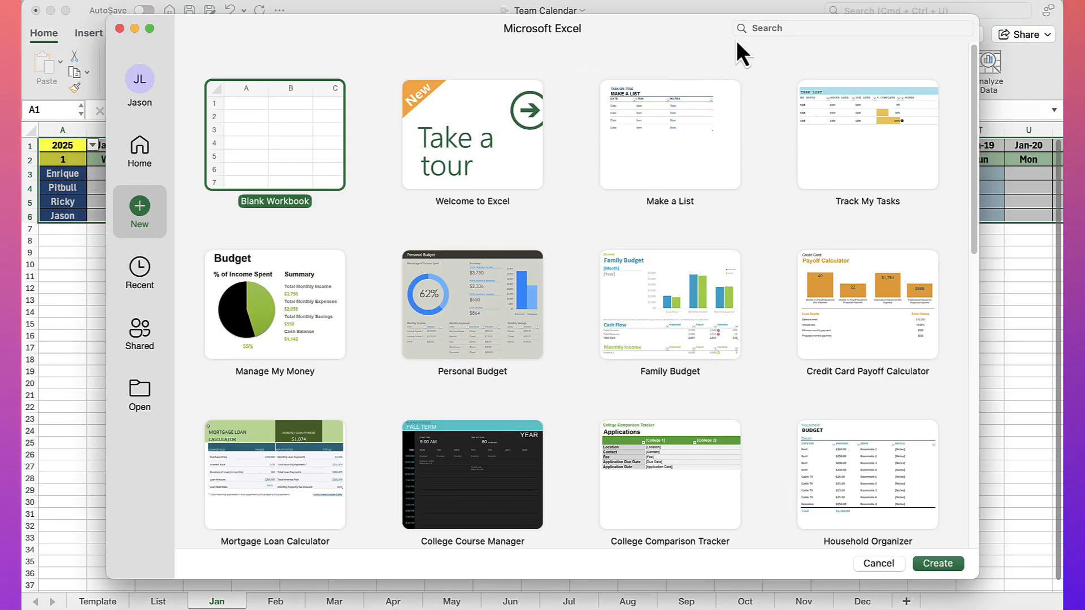
pyautogui.click(779, 29)
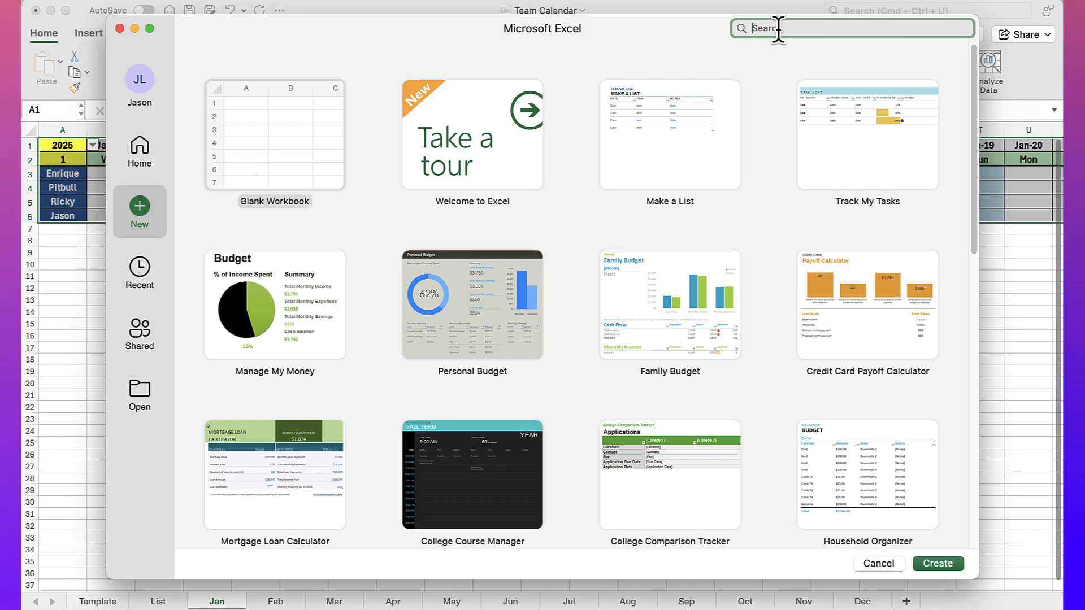
pyautogui.write('calen')
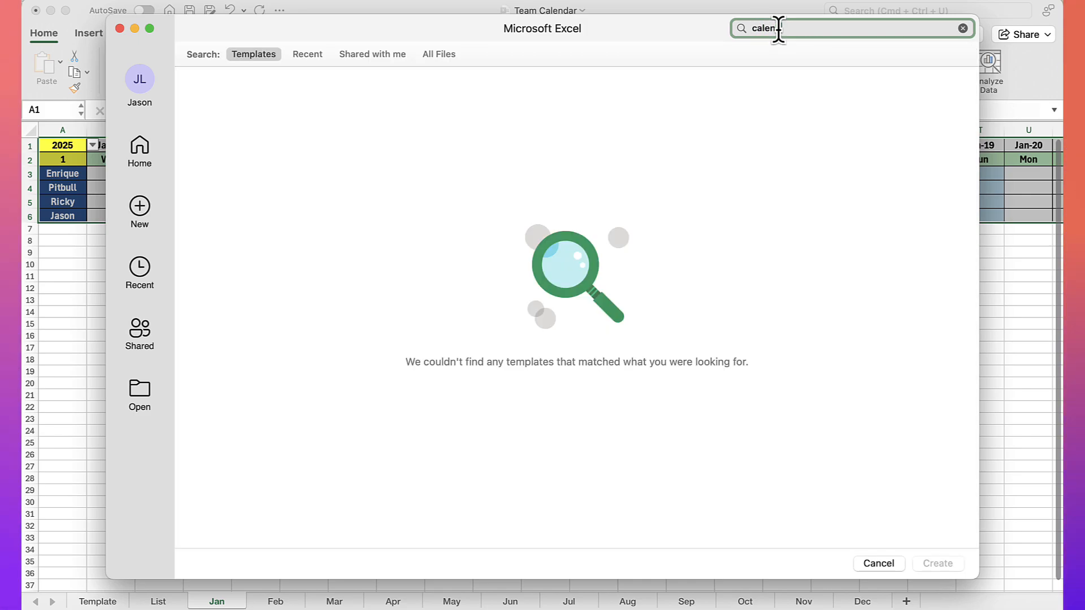
pyautogui.write('dar')
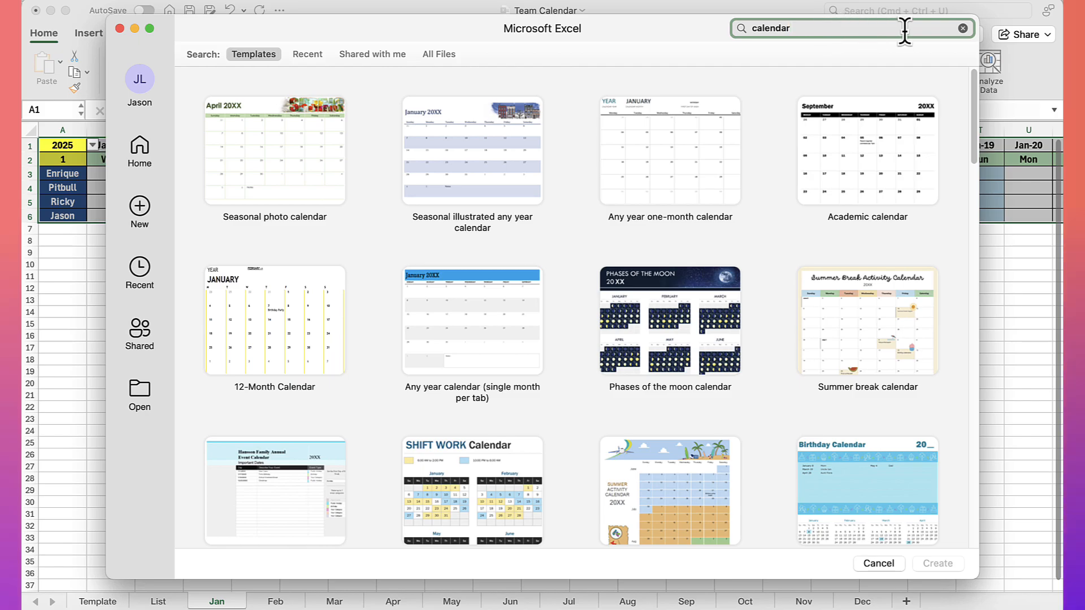
pyautogui.click(963, 28)
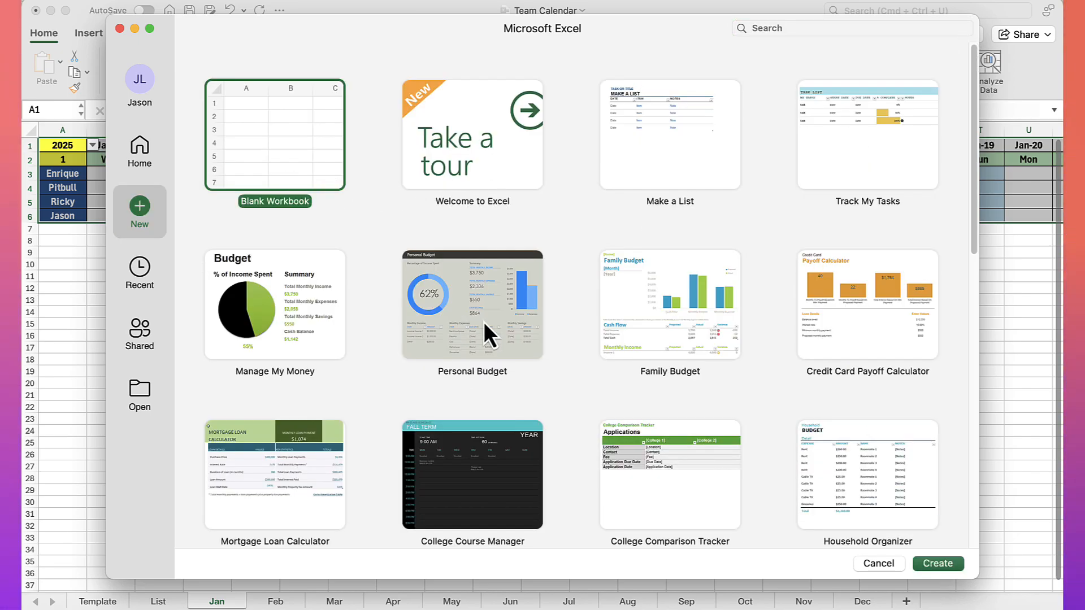
# Create a blank workbook, place its window over the existing one, and rename its only sheet as List
pyautogui.click(945, 566)
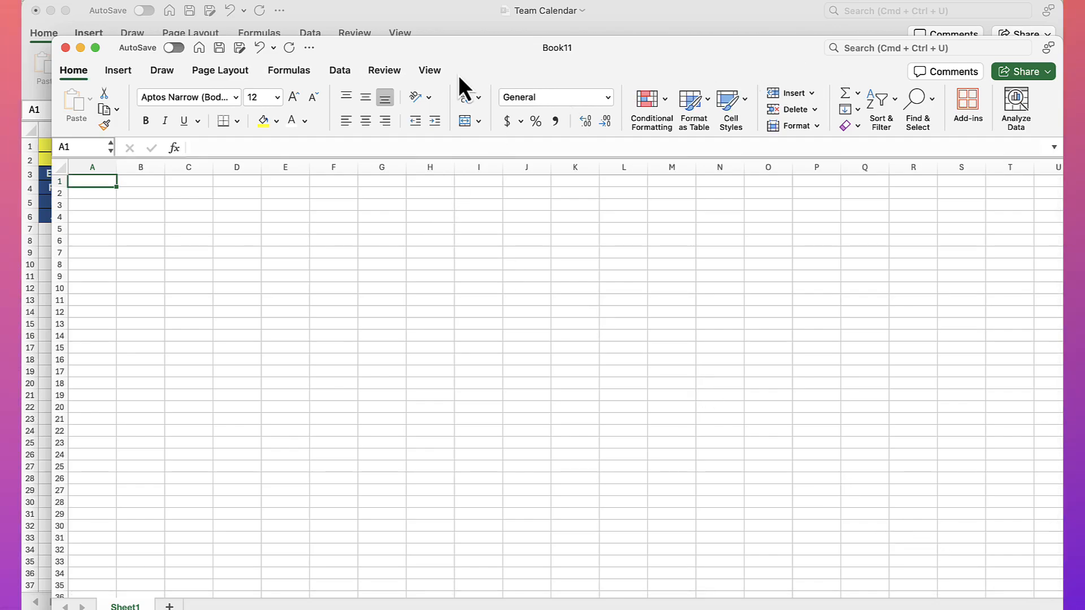
pyautogui.moveTo(602, 52); pyautogui.dragTo(570, 15)
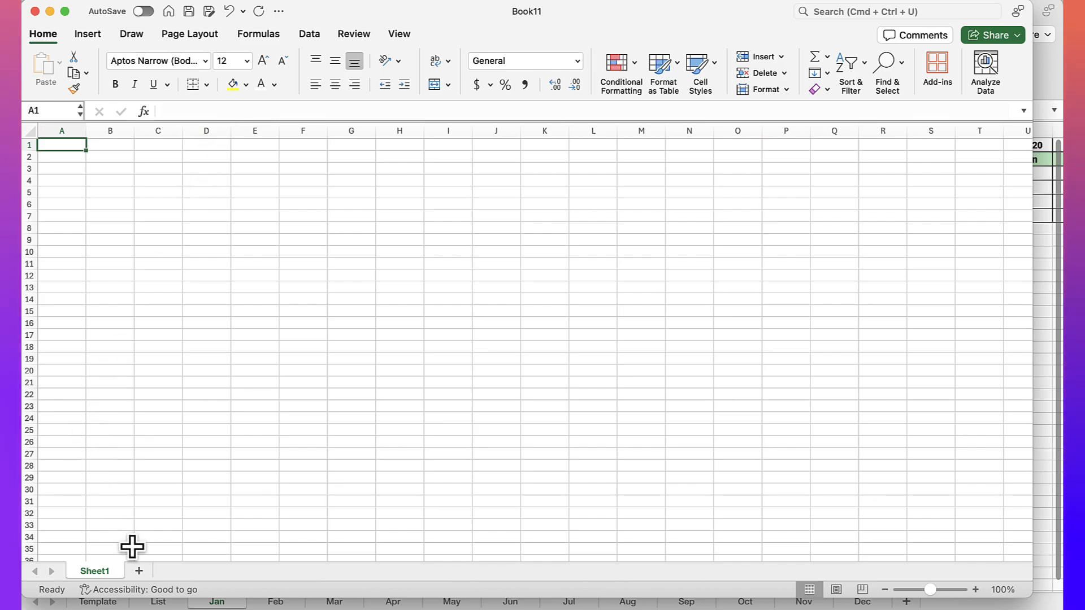
pyautogui.rightClick(108, 572)
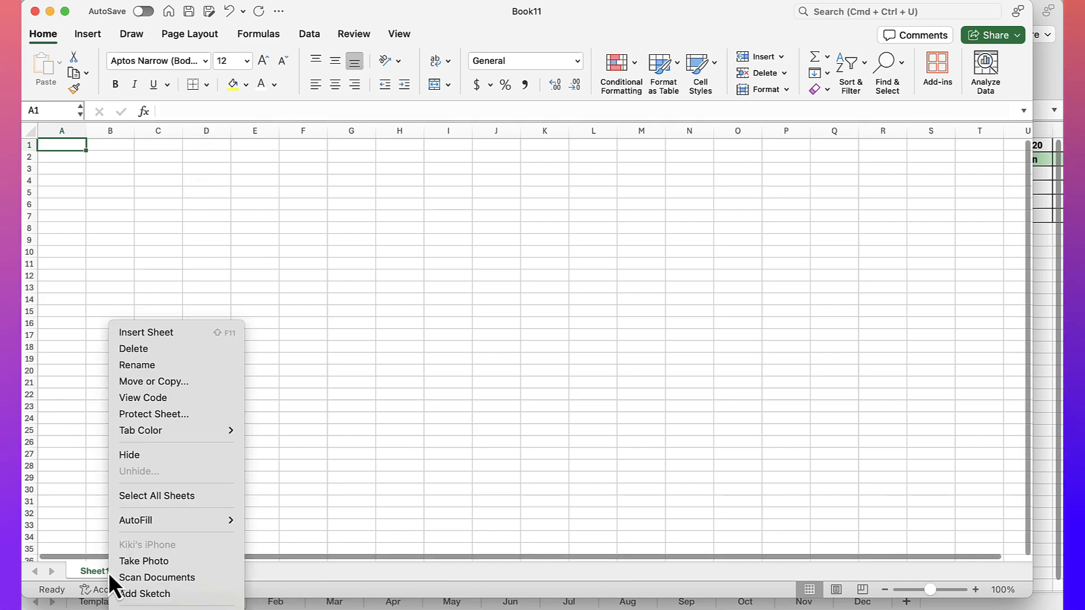
pyautogui.click(135, 367)
pyautogui.write('List')
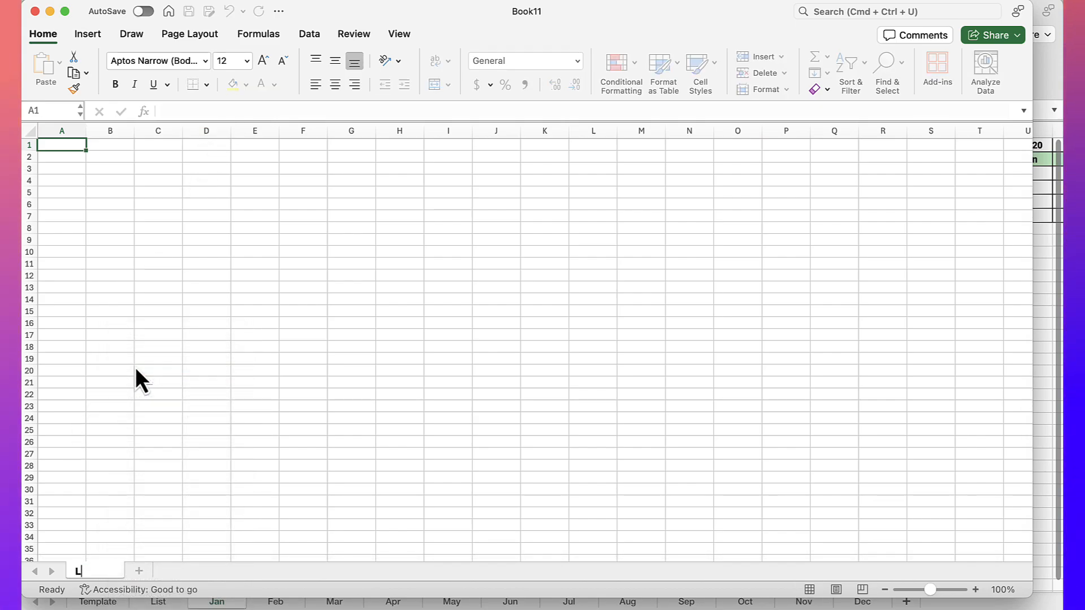
# Fill A1:A10 of the List sheet with a series of years from 2024 to 2033
pyautogui.click(62, 181)
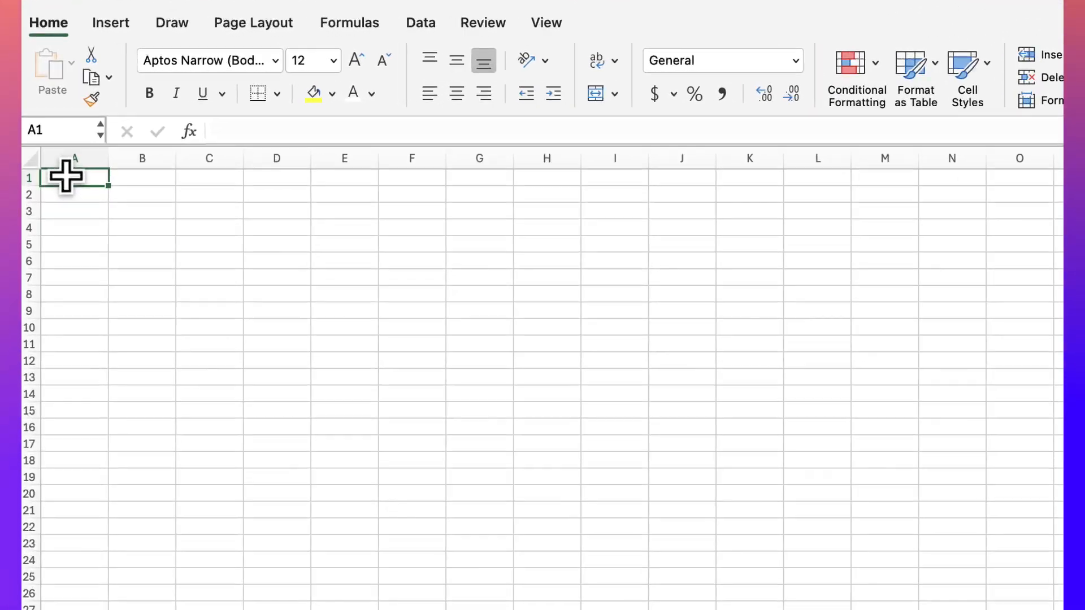
pyautogui.write('2024')
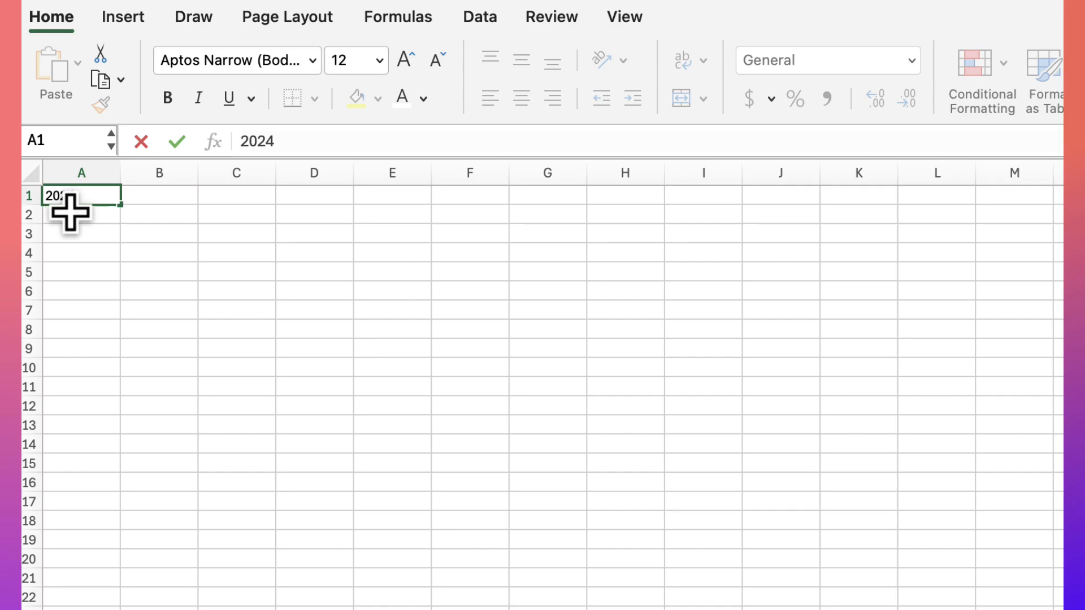
pyautogui.click(91, 213)
pyautogui.click(110, 196)
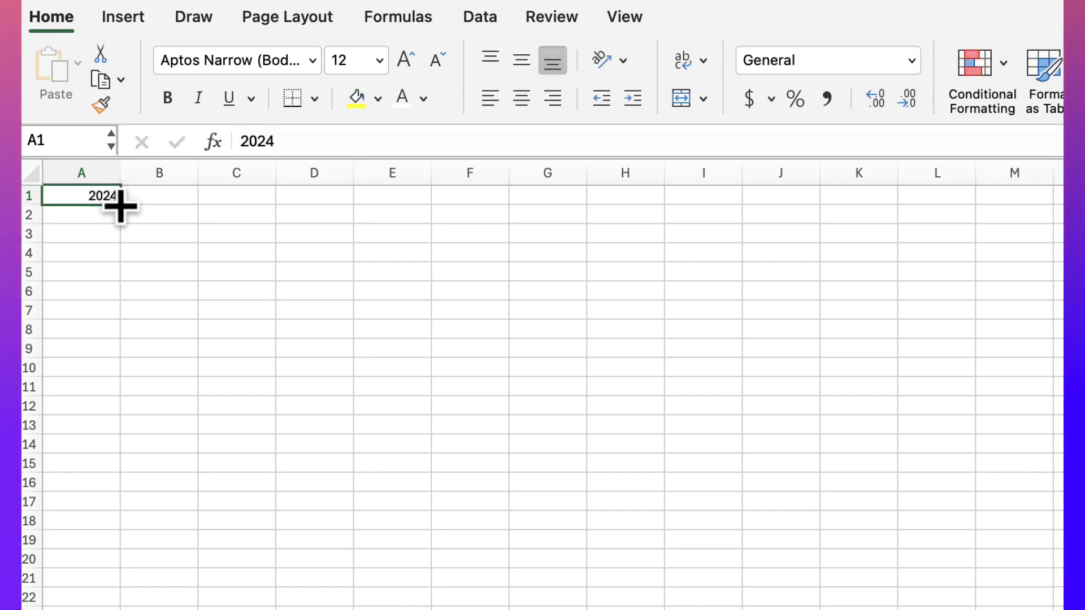
pyautogui.moveTo(120, 204); pyautogui.dragTo(106, 375)
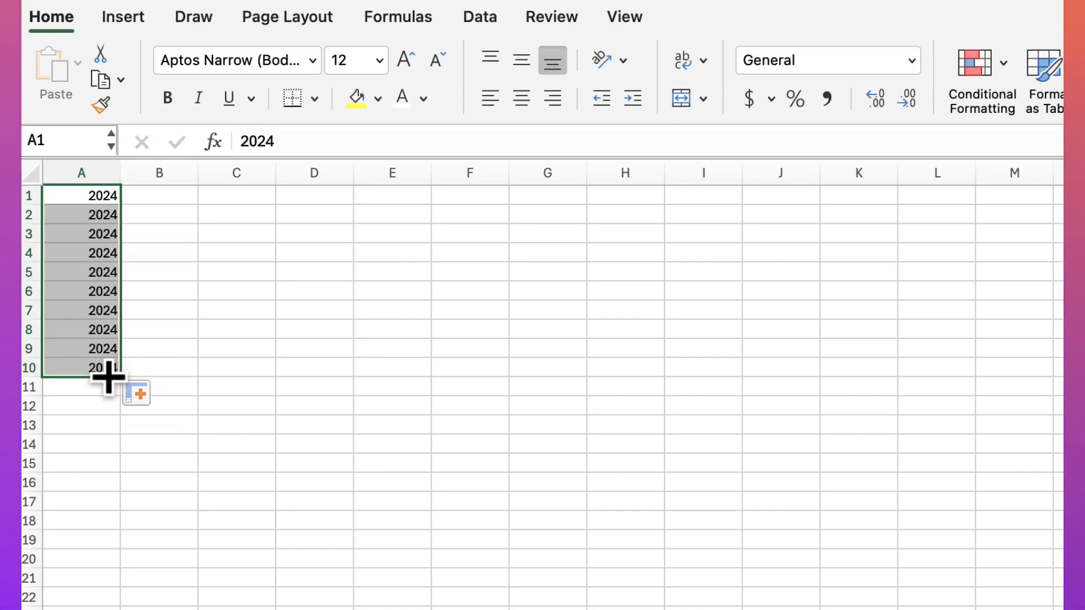
pyautogui.click(157, 399)
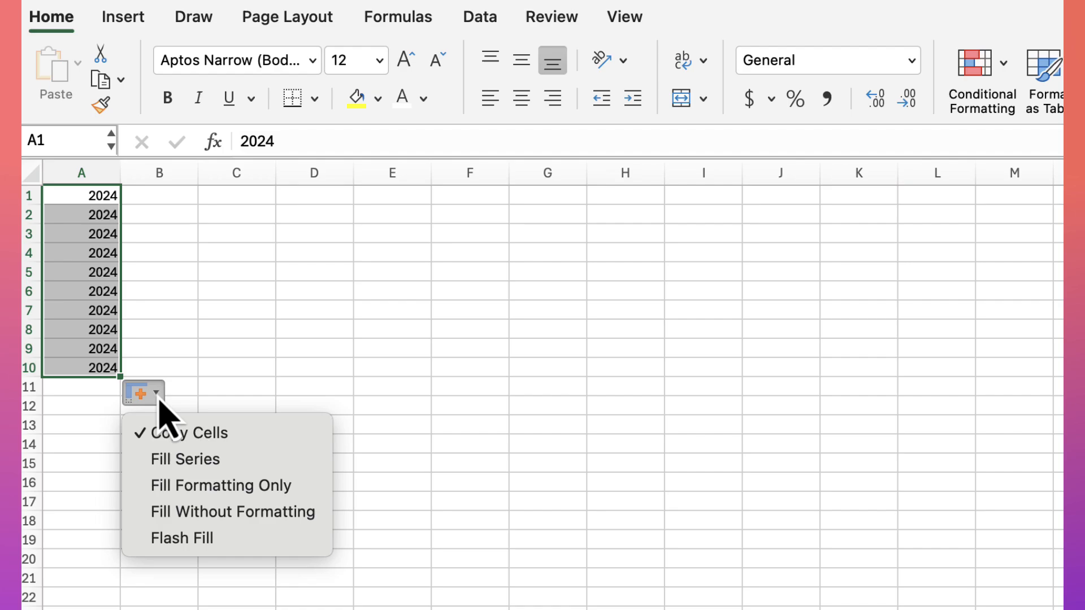
pyautogui.click(203, 462)
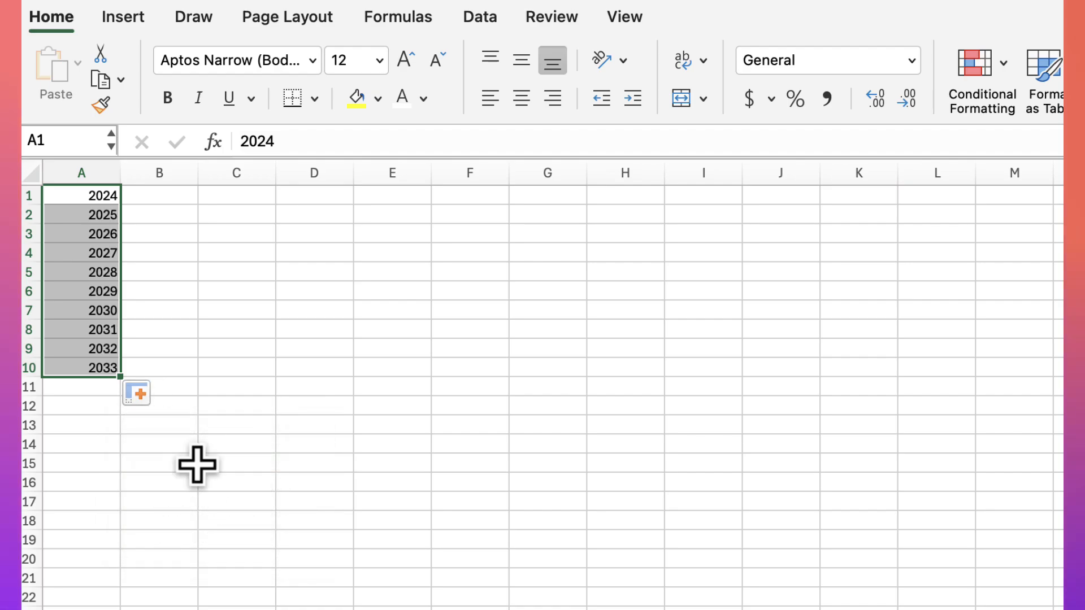
# Fill B1:B12 of the List sheet with a series of month numbers from 1 to 12
pyautogui.click(151, 198)
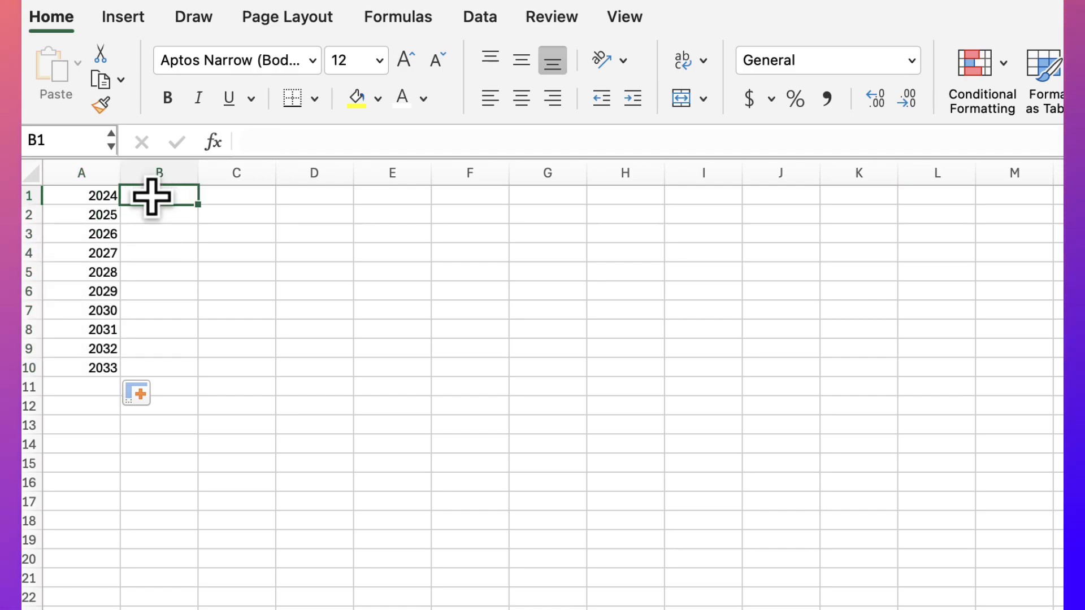
pyautogui.write('1')
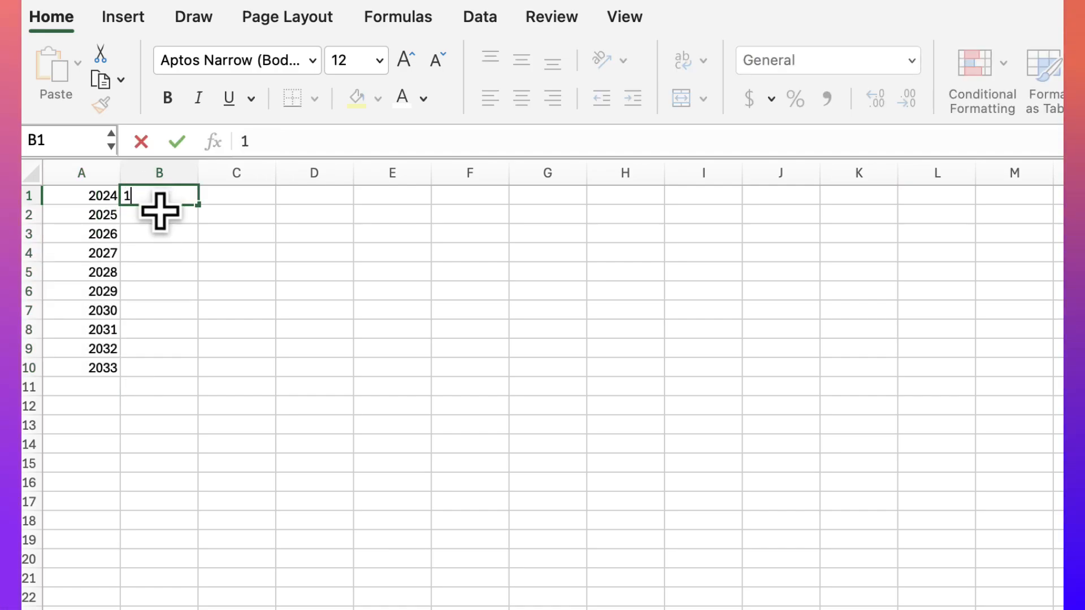
pyautogui.click(221, 212)
pyautogui.click(188, 199)
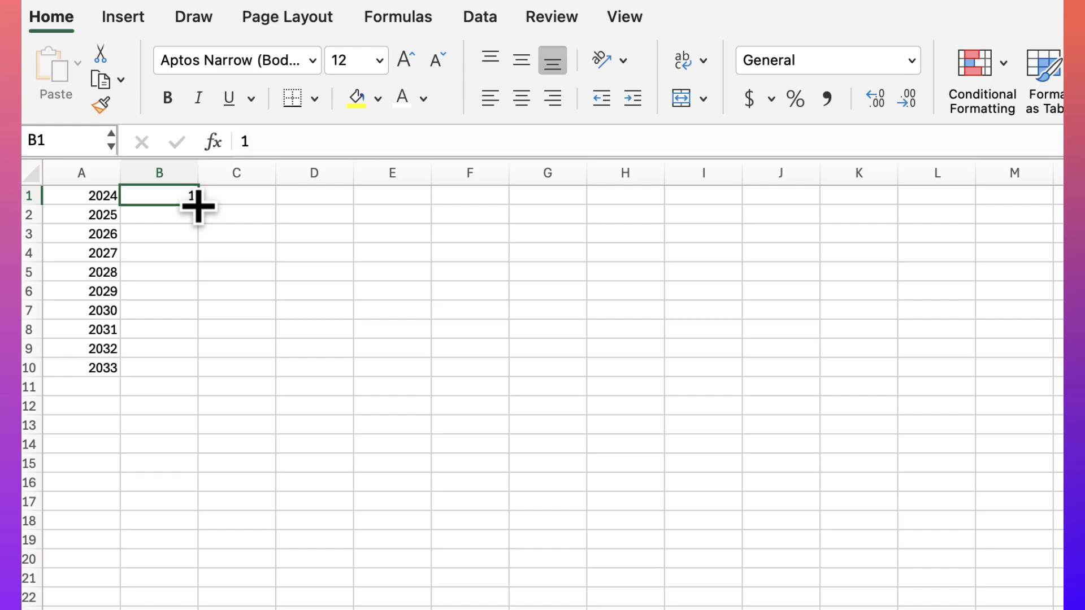
pyautogui.moveTo(198, 205); pyautogui.dragTo(188, 412)
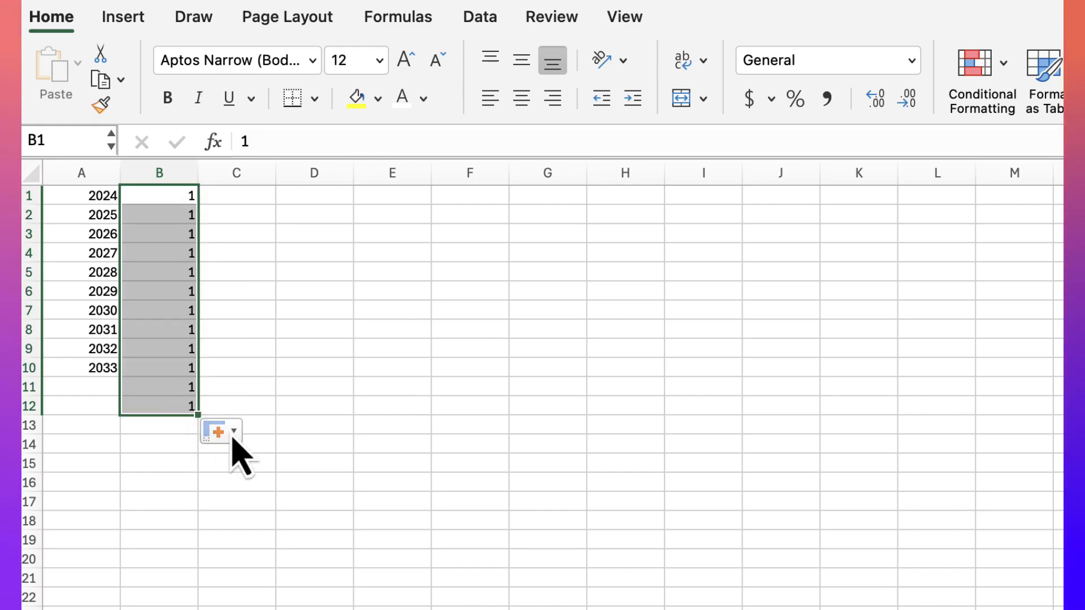
pyautogui.click(233, 447)
pyautogui.click(272, 503)
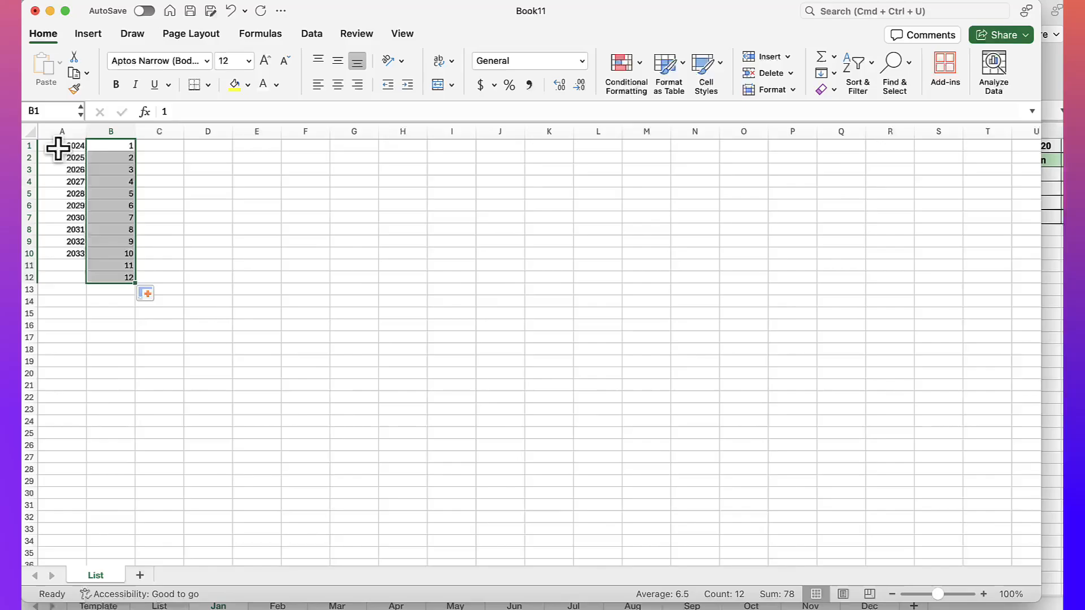
pyautogui.click(71, 197)
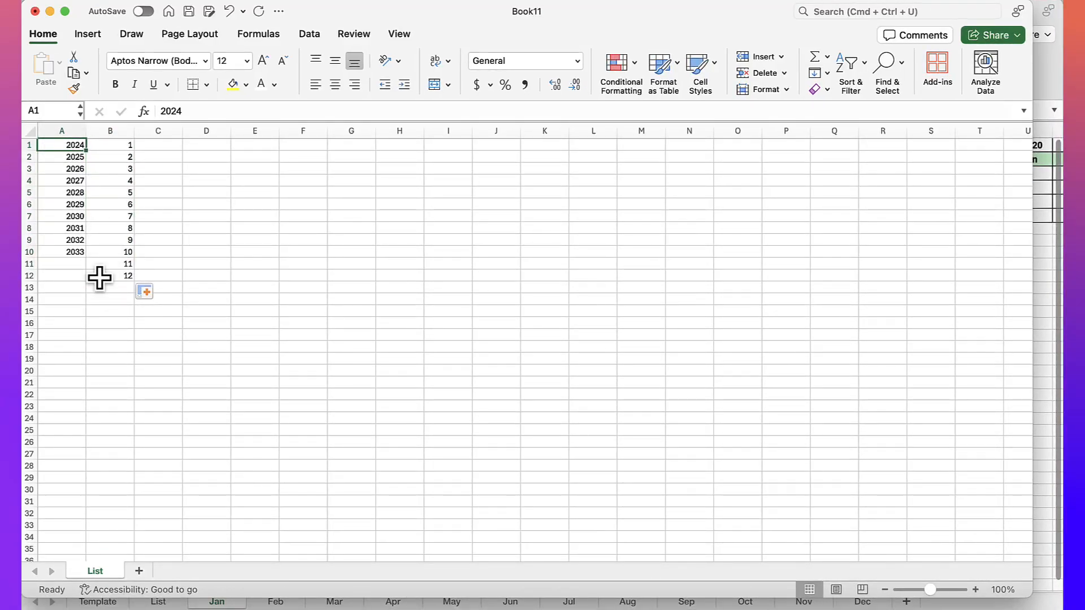
# Add a second sheet after List and name it Template
pyautogui.click(140, 573)
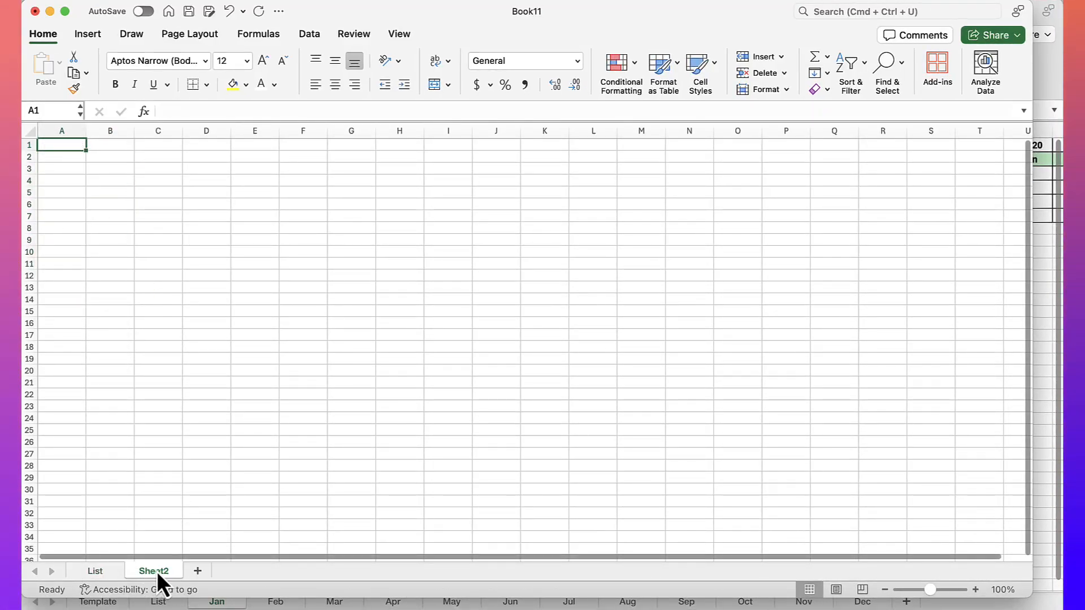
pyautogui.rightClick(158, 571)
pyautogui.click(186, 371)
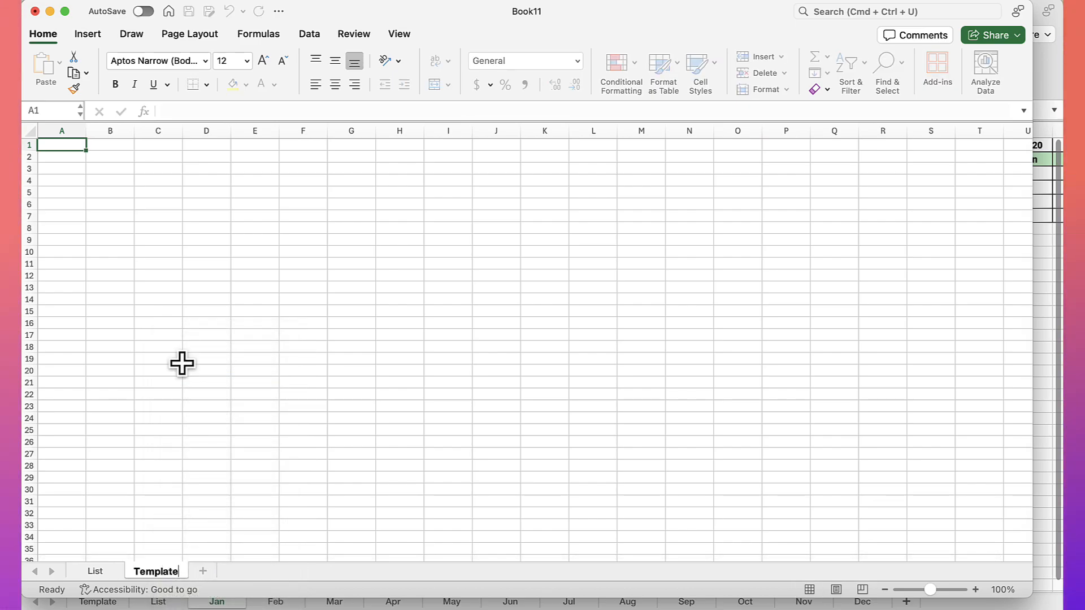
# Add a list data validation to Template cell A1, using the years in A1:A10 of the List sheet as its source
pyautogui.click(61, 147)
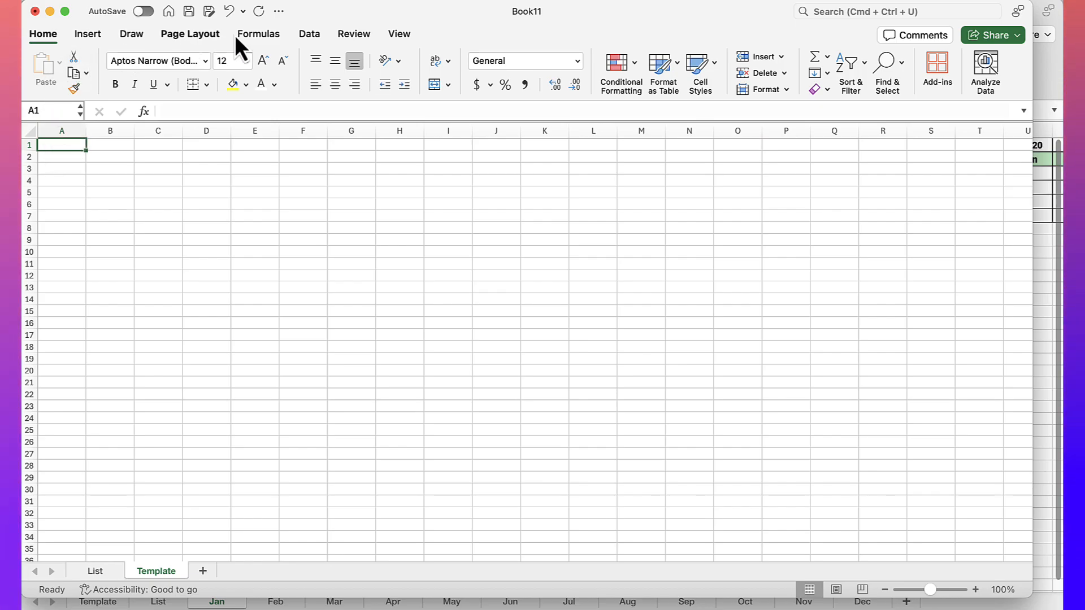
pyautogui.click(304, 40)
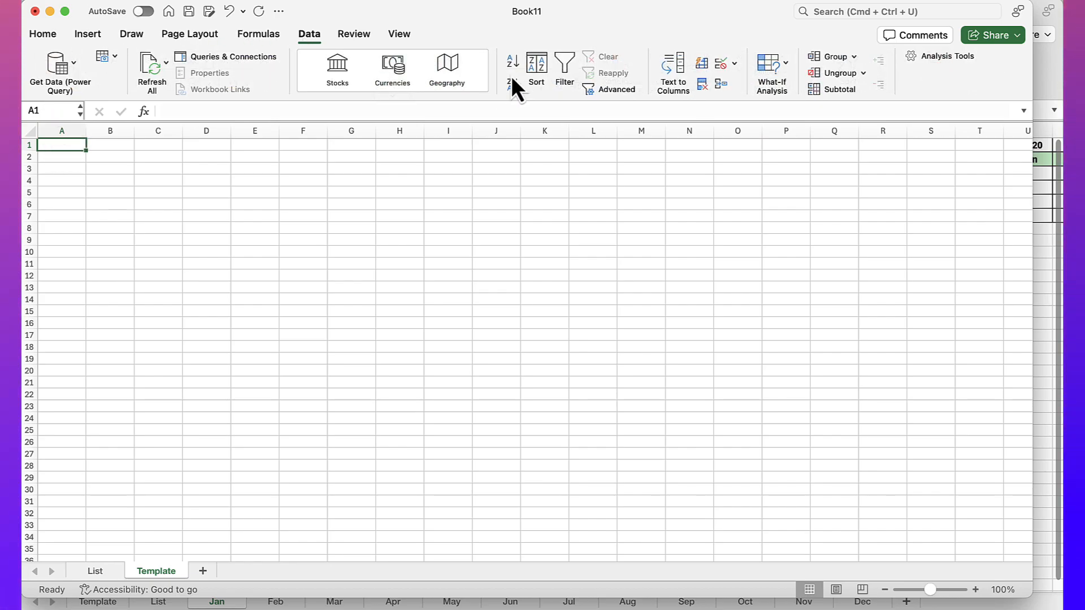
pyautogui.click(736, 66)
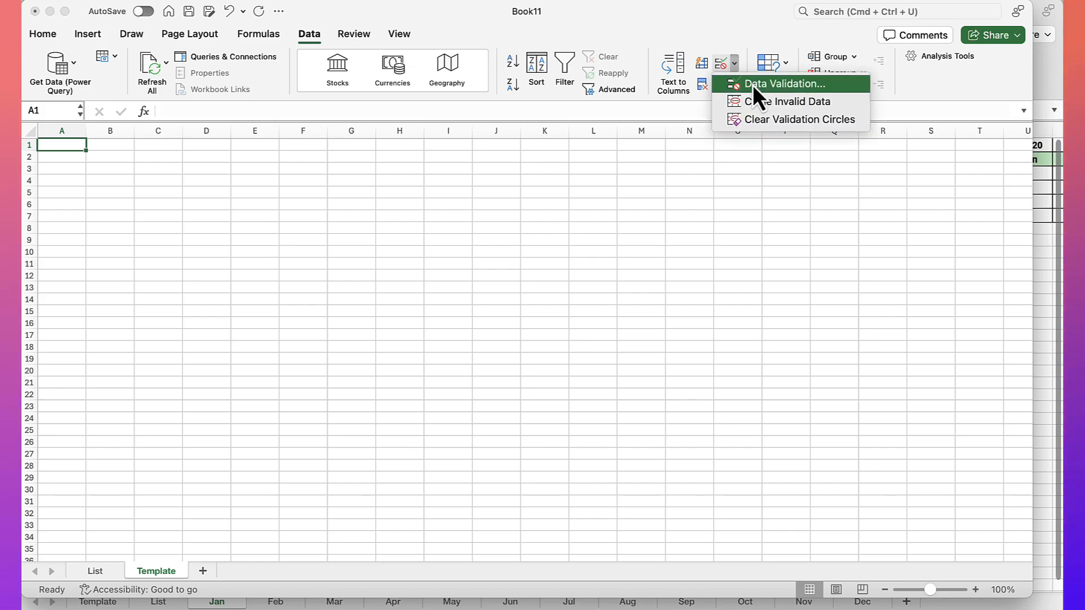
pyautogui.click(753, 84)
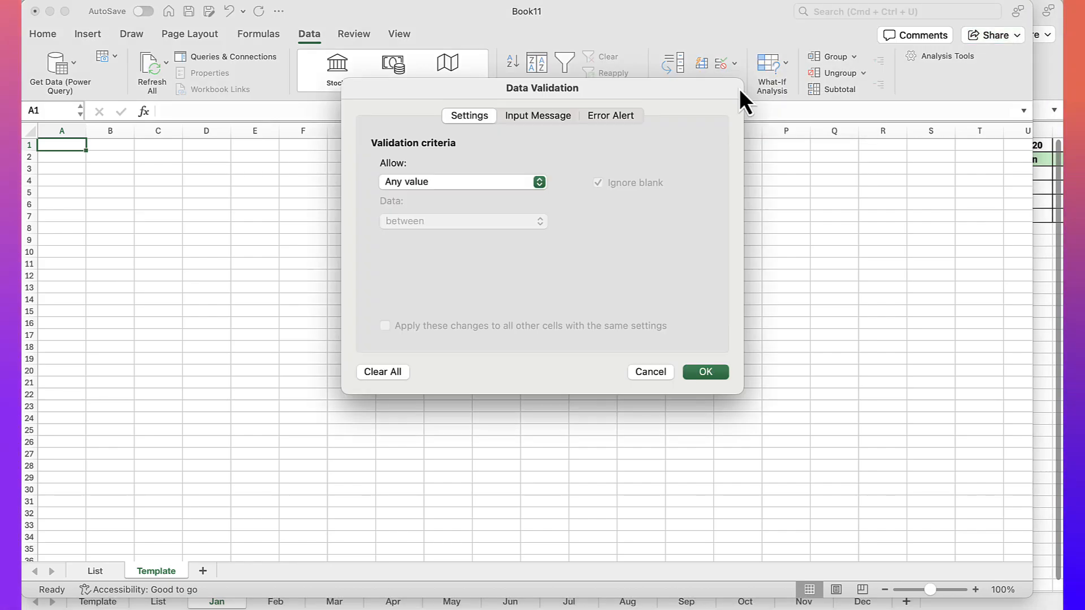
pyautogui.click(539, 187)
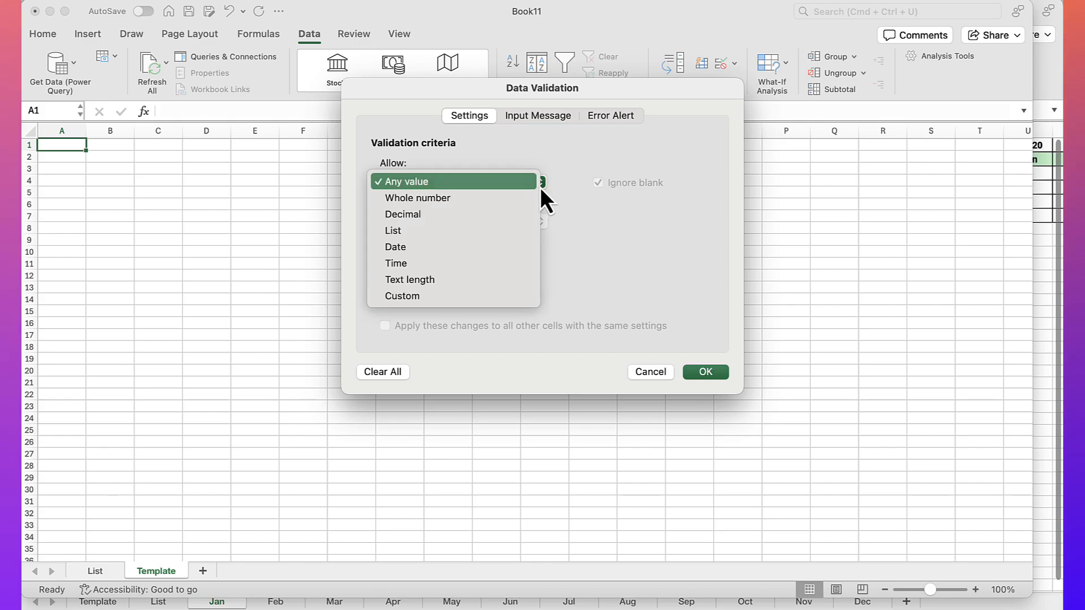
pyautogui.click(435, 232)
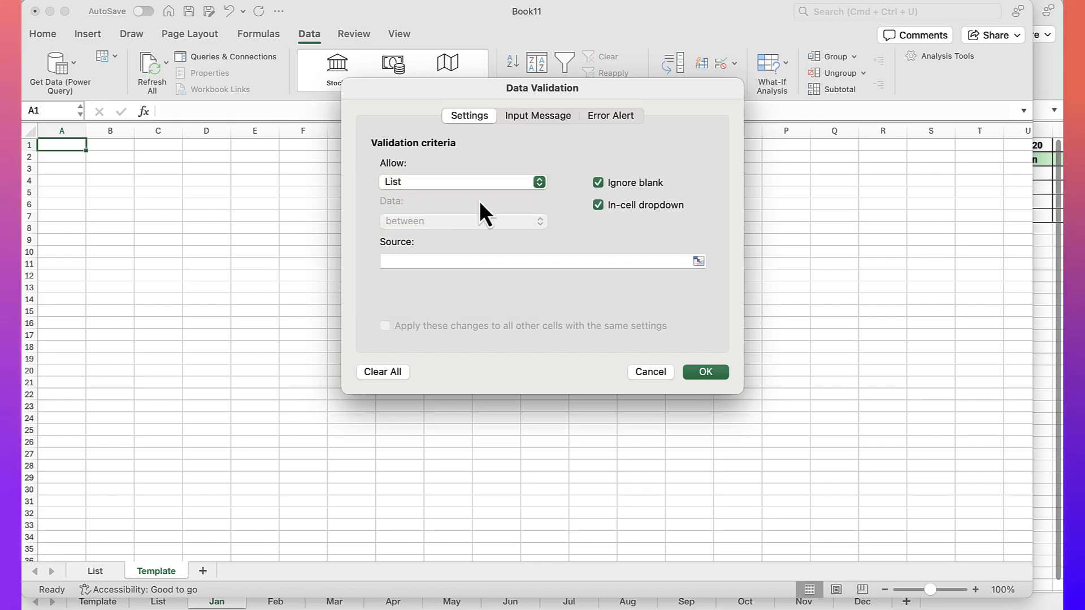
pyautogui.click(419, 261)
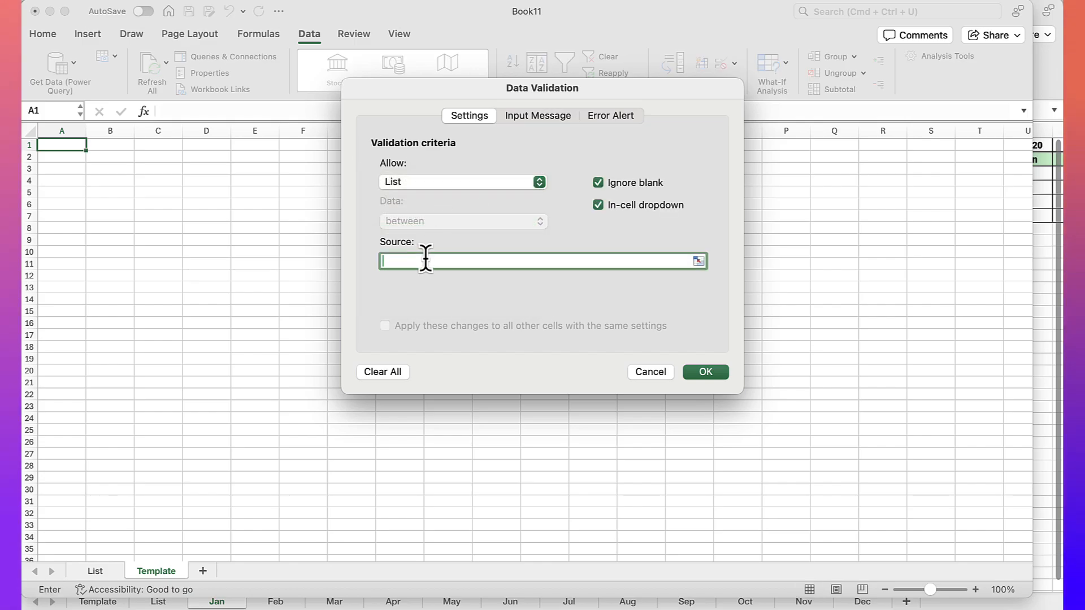
pyautogui.click(104, 576)
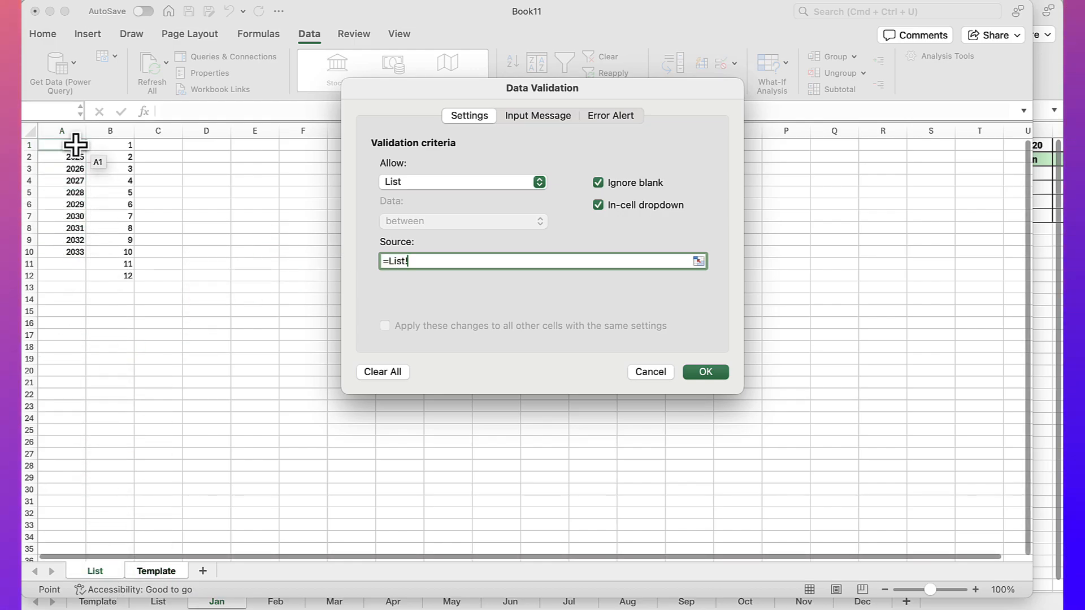
pyautogui.moveTo(75, 146); pyautogui.dragTo(74, 256)
pyautogui.press('Return')
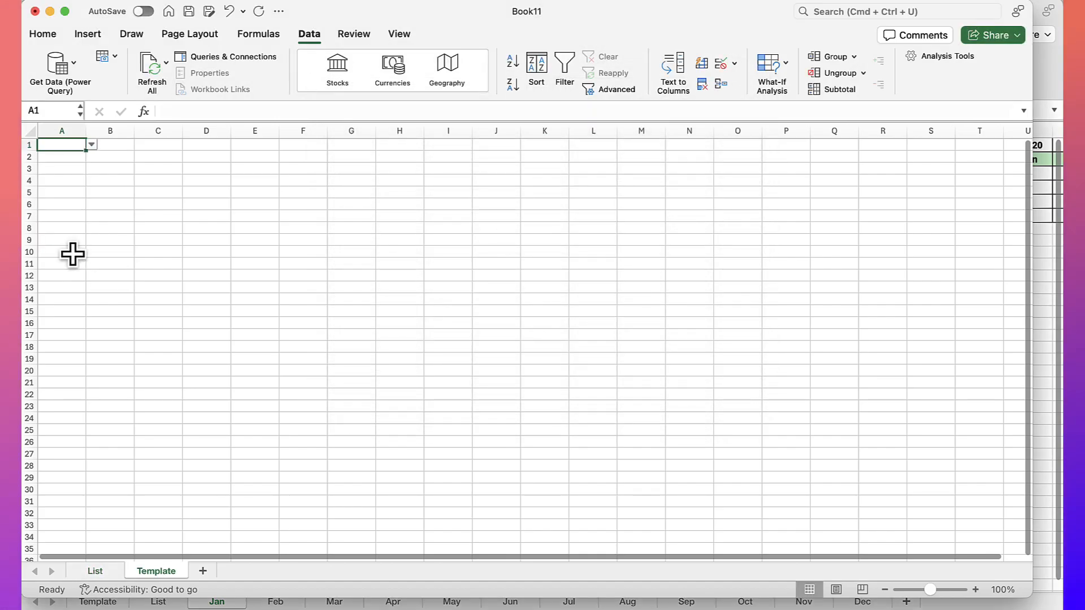
# Choose 2024 from the year dropdown in cell A1
pyautogui.click(91, 146)
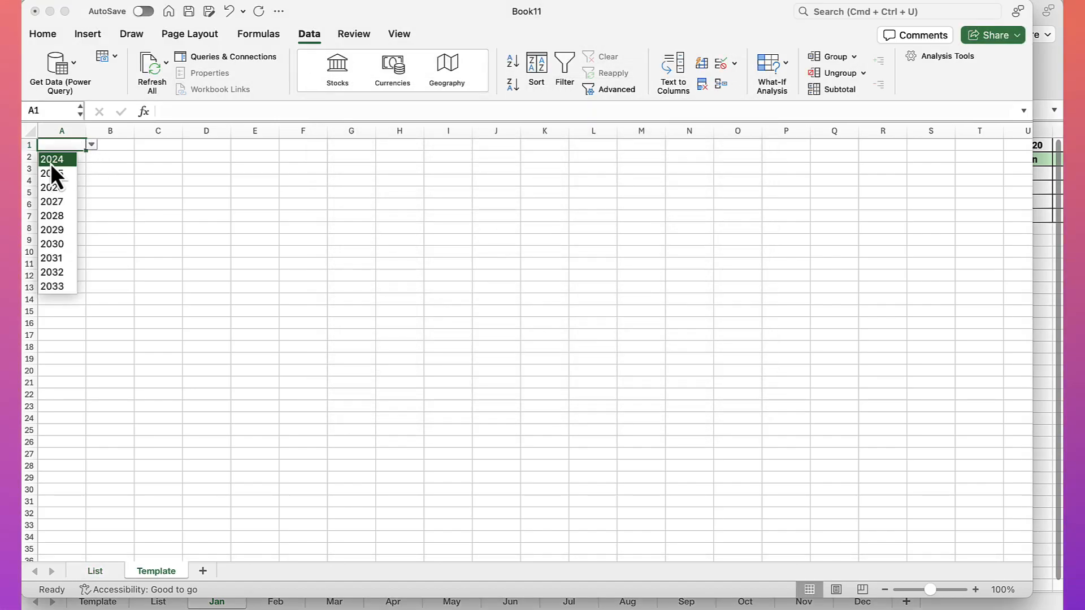
pyautogui.click(51, 163)
pyautogui.click(52, 160)
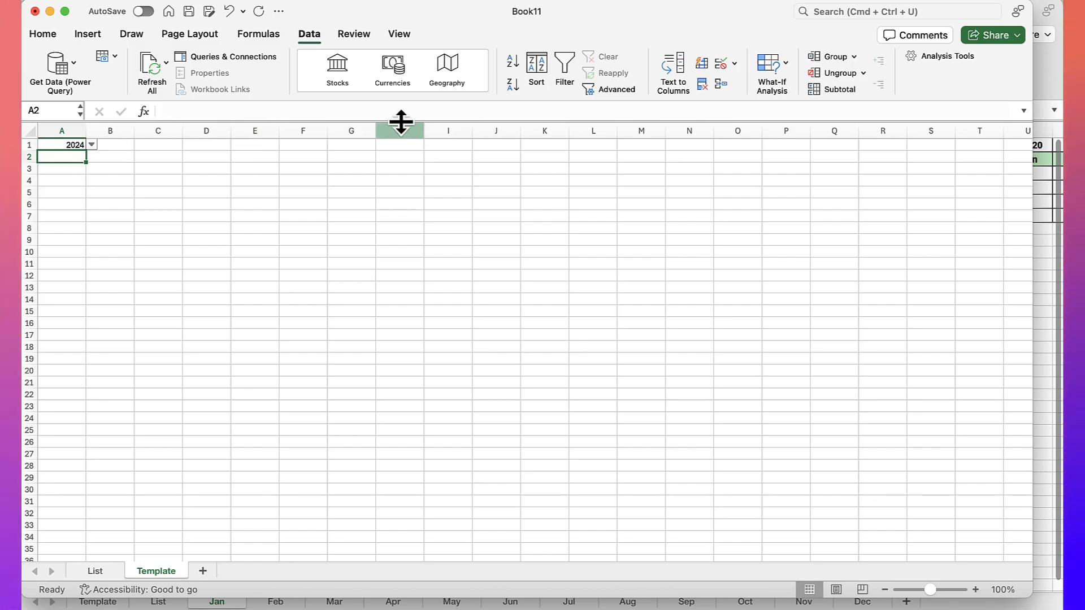
# Add a list data validation to Template cell A2, using the month numbers in column B of the List sheet as its source
pyautogui.click(734, 66)
pyautogui.click(741, 80)
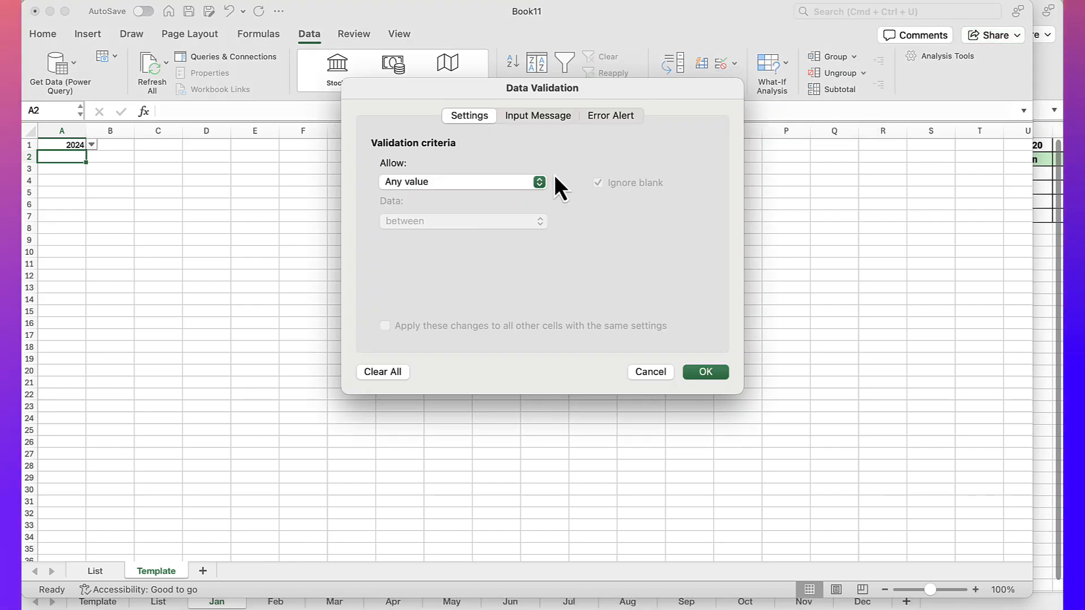
pyautogui.click(539, 185)
pyautogui.click(484, 229)
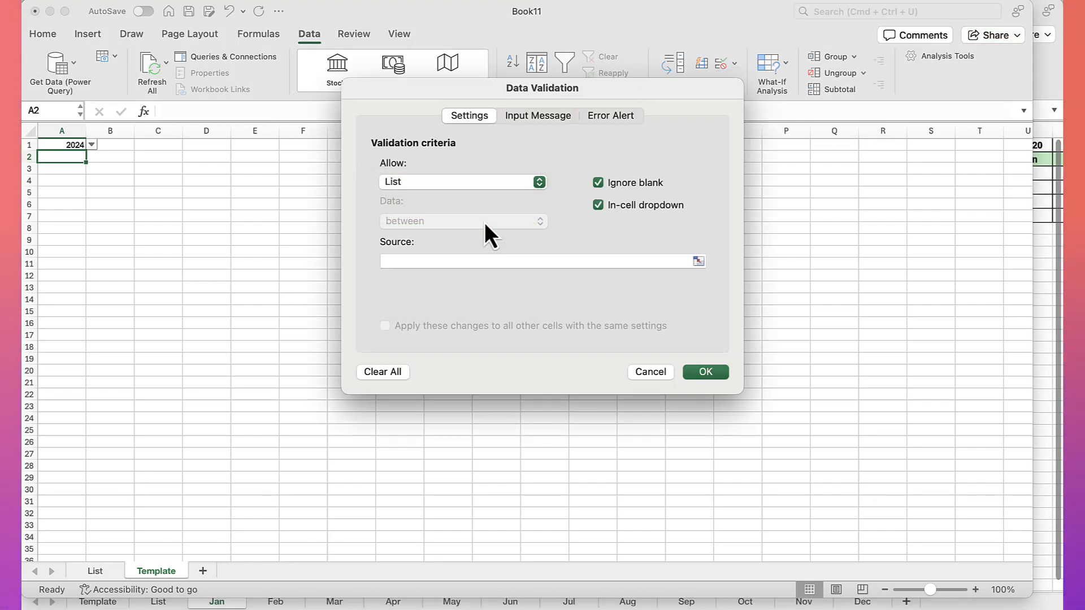
pyautogui.click(416, 261)
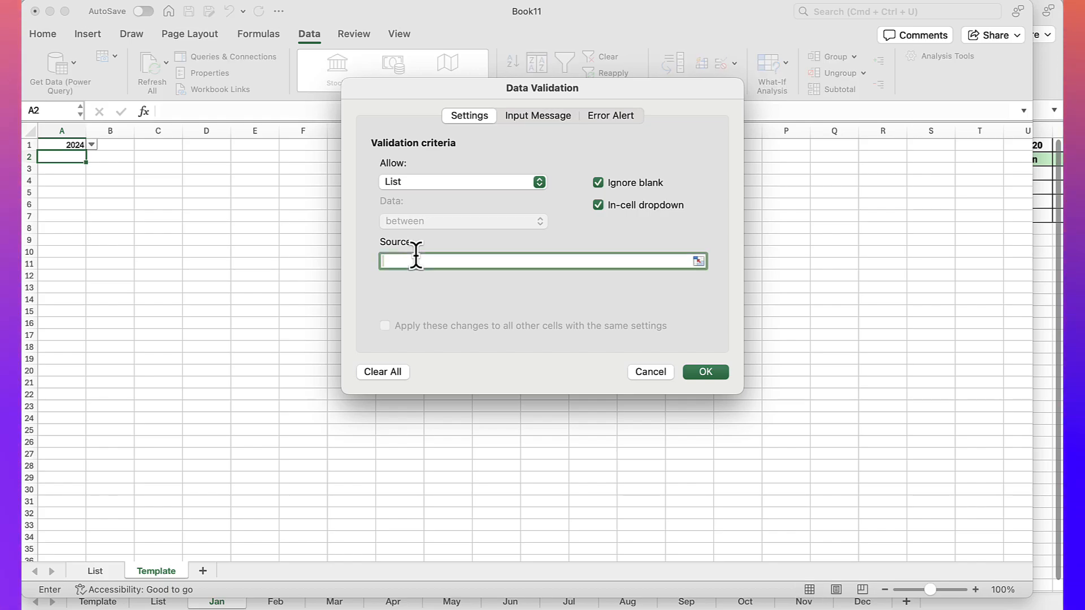
pyautogui.click(100, 572)
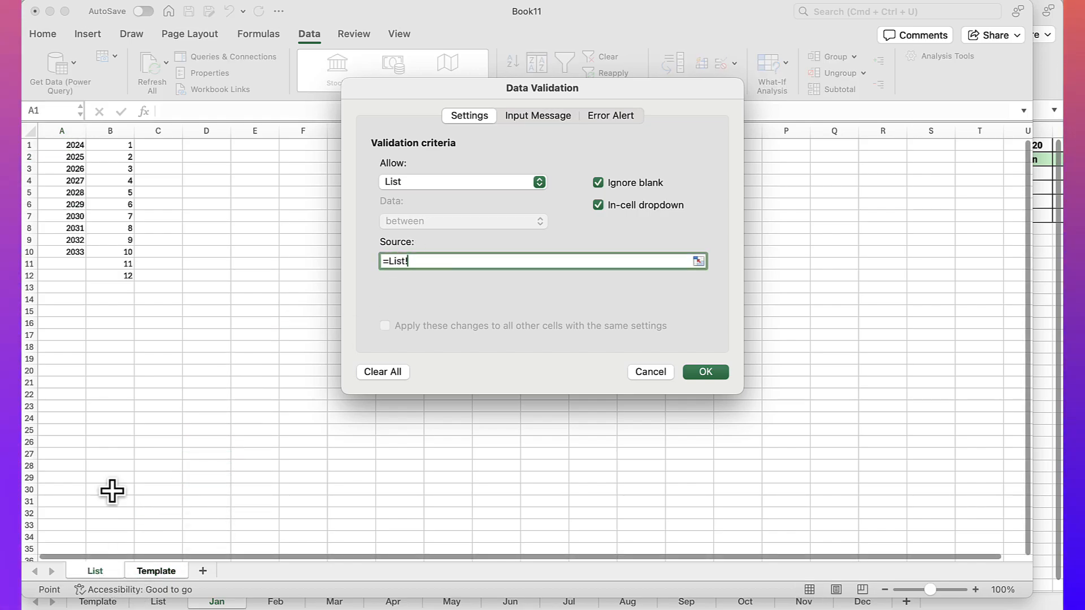
pyautogui.moveTo(119, 146); pyautogui.dragTo(130, 266)
pyautogui.press('Return')
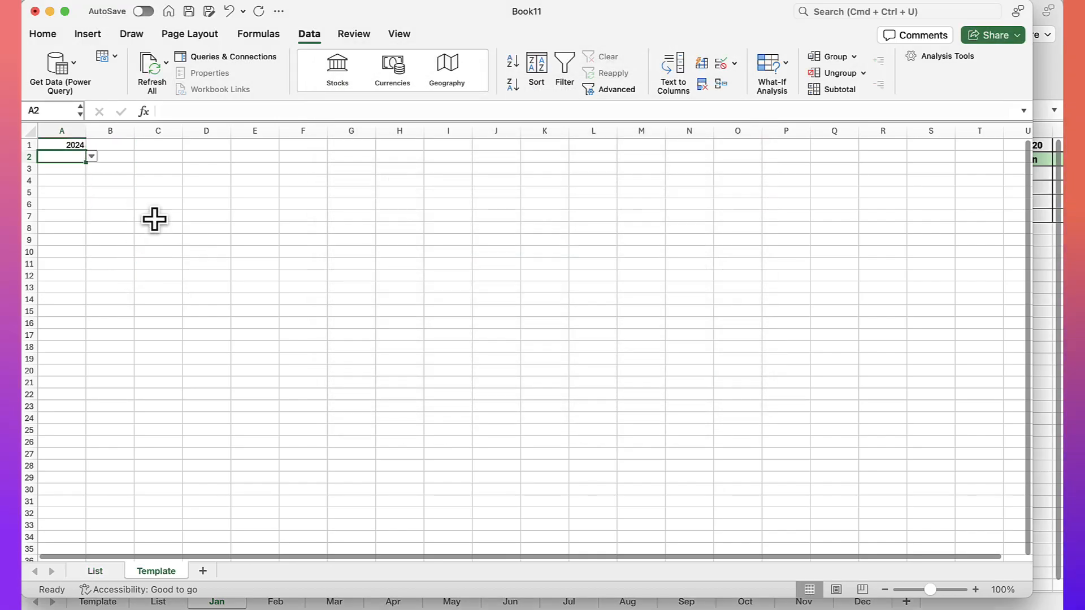
# Choose month 1 from the dropdown in cell A2
pyautogui.click(92, 157)
pyautogui.click(53, 172)
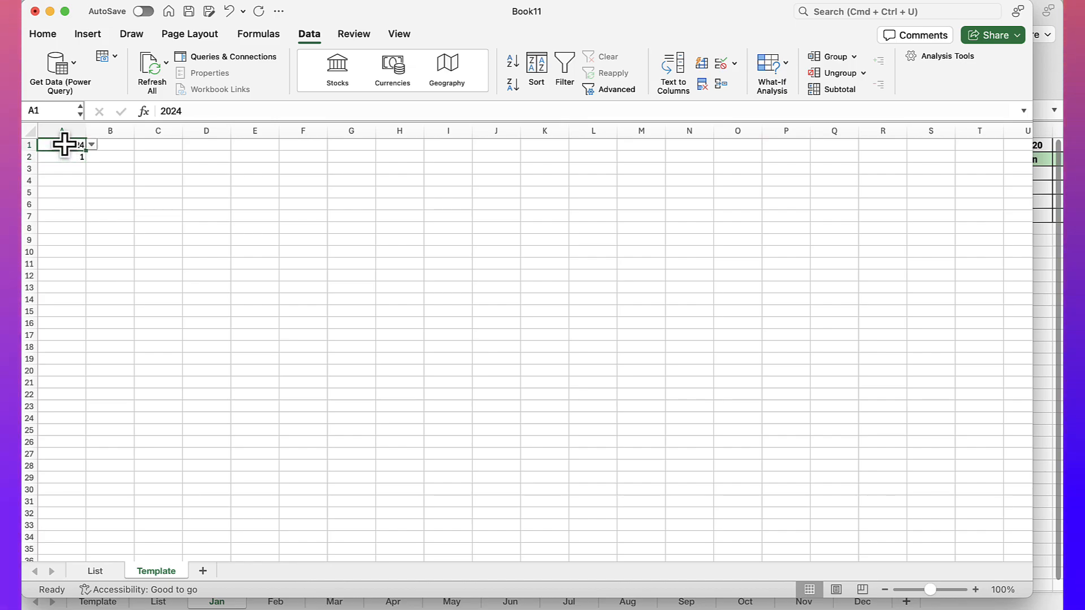
pyautogui.click(63, 160)
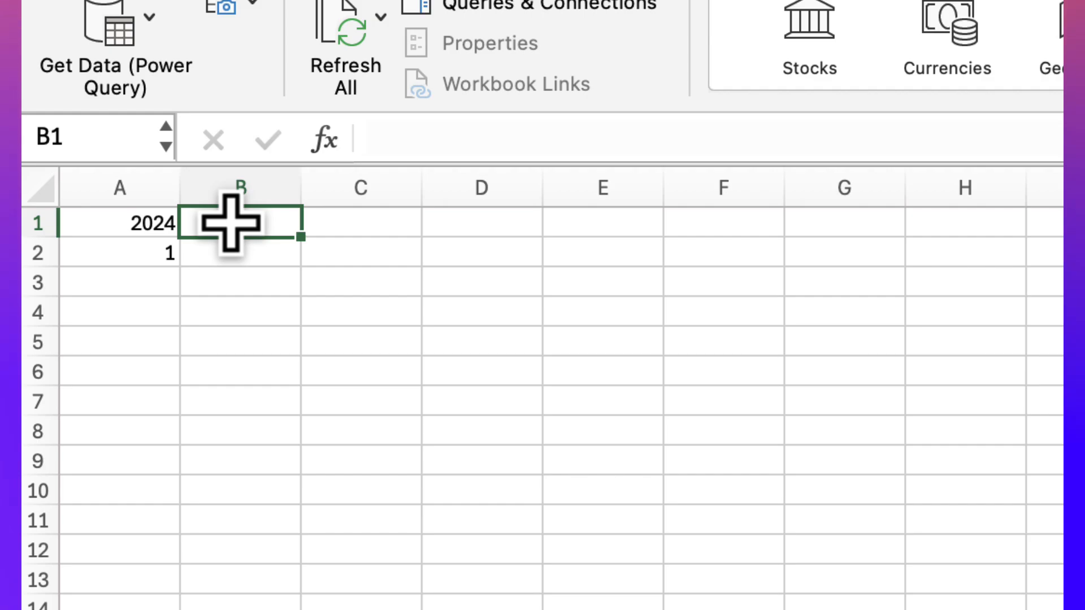
# Enter the formula =date(A1,A2,1) in cell B1 to build the date from the chosen year and month
pyautogui.click(228, 259)
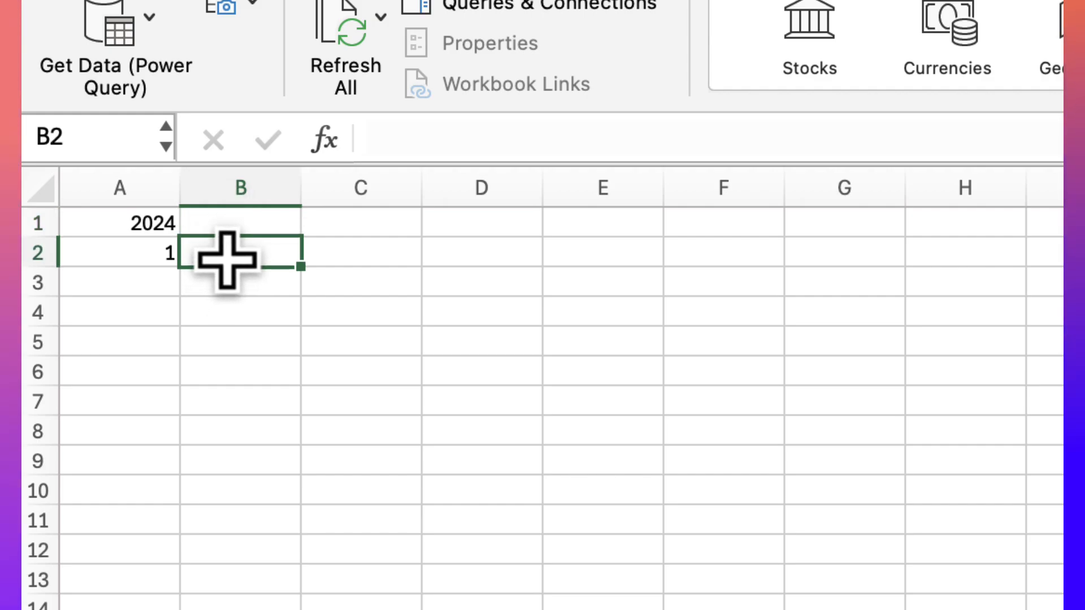
pyautogui.click(240, 217)
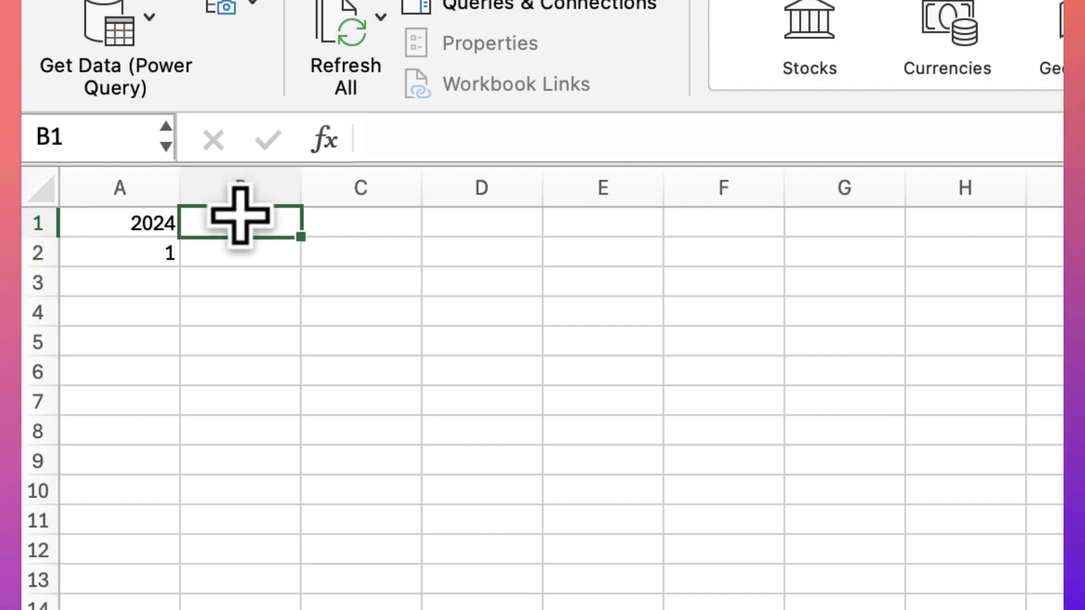
pyautogui.click(406, 141)
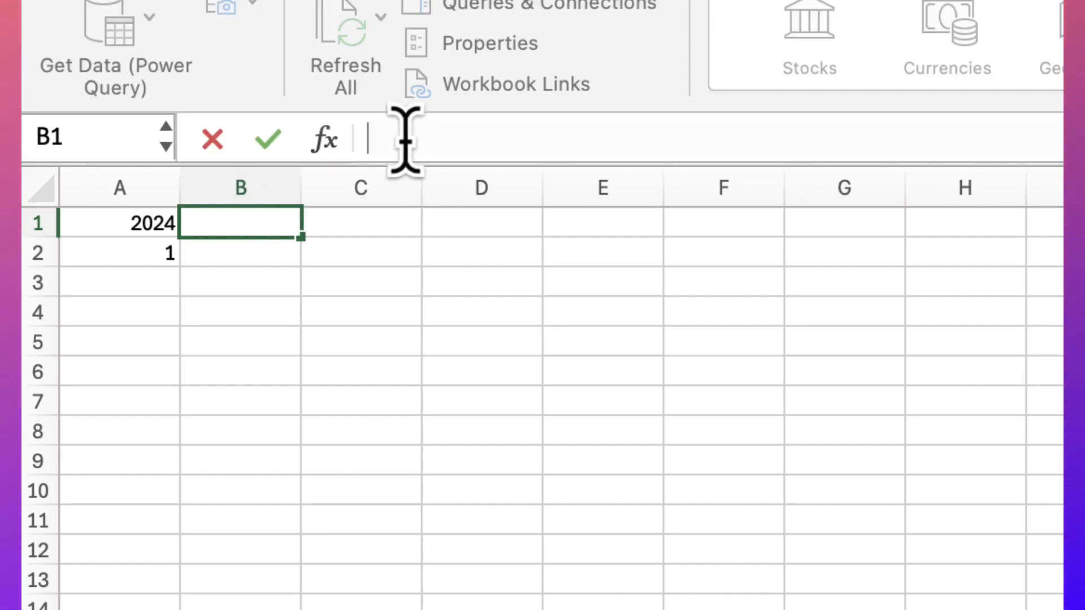
pyautogui.write('=')
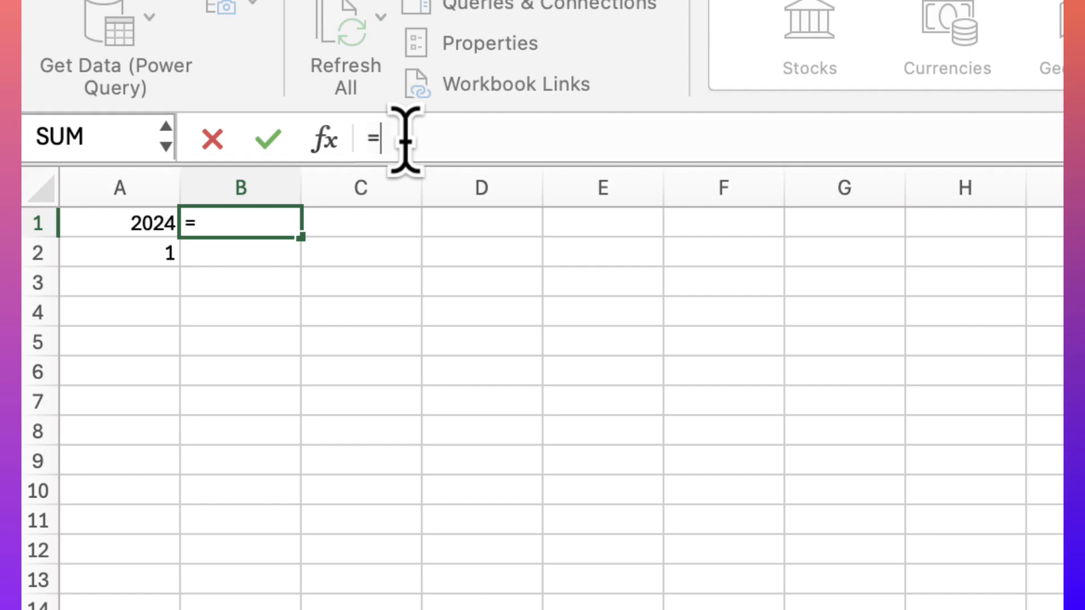
pyautogui.write('date(')
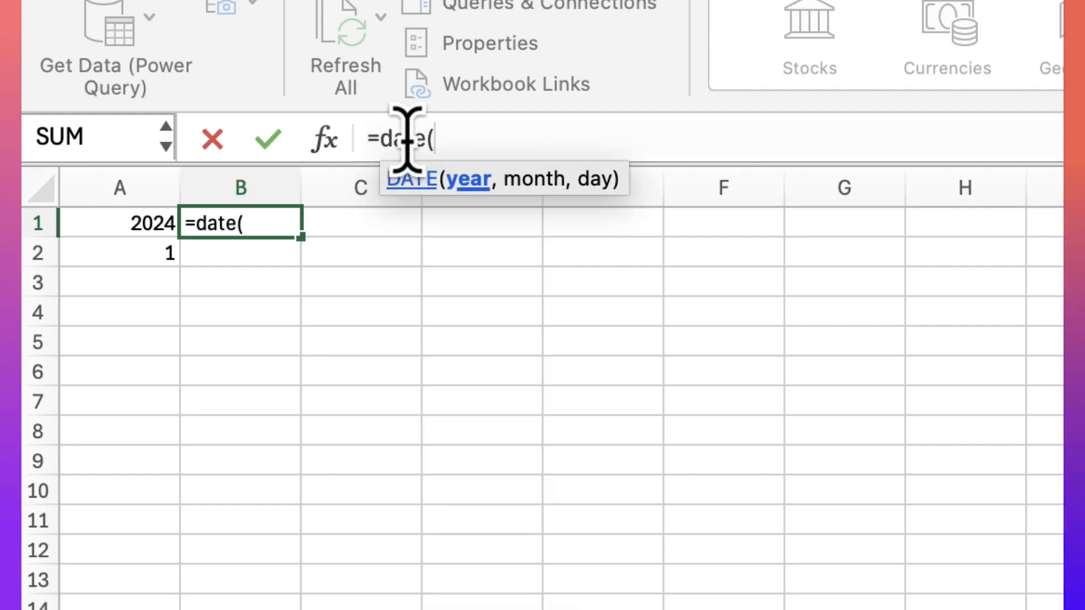
pyautogui.click(124, 226)
pyautogui.write(',')
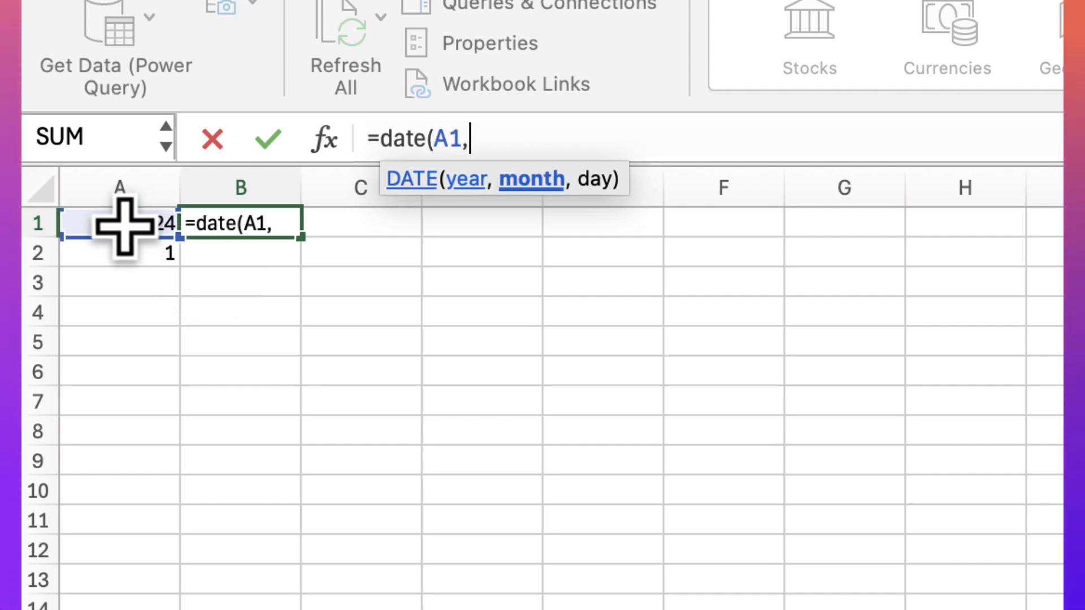
pyautogui.click(112, 258)
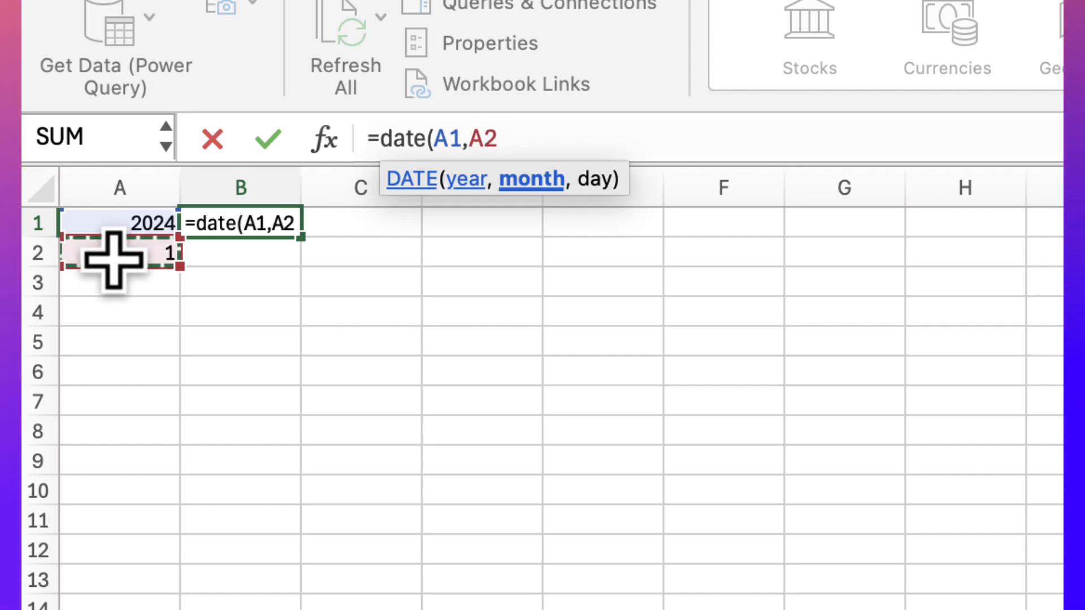
pyautogui.write(',')
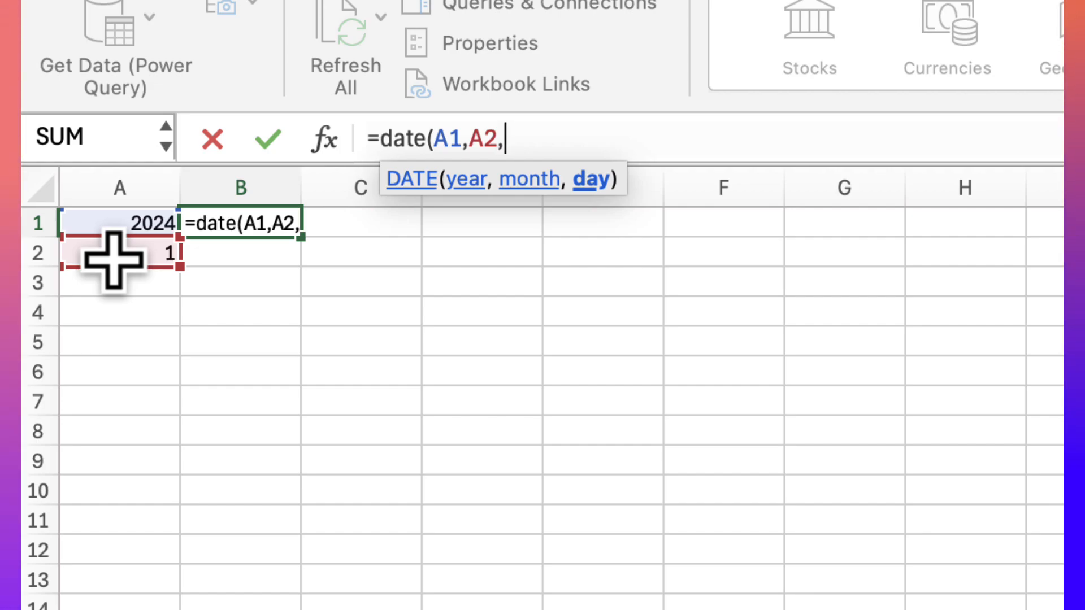
pyautogui.write('1')
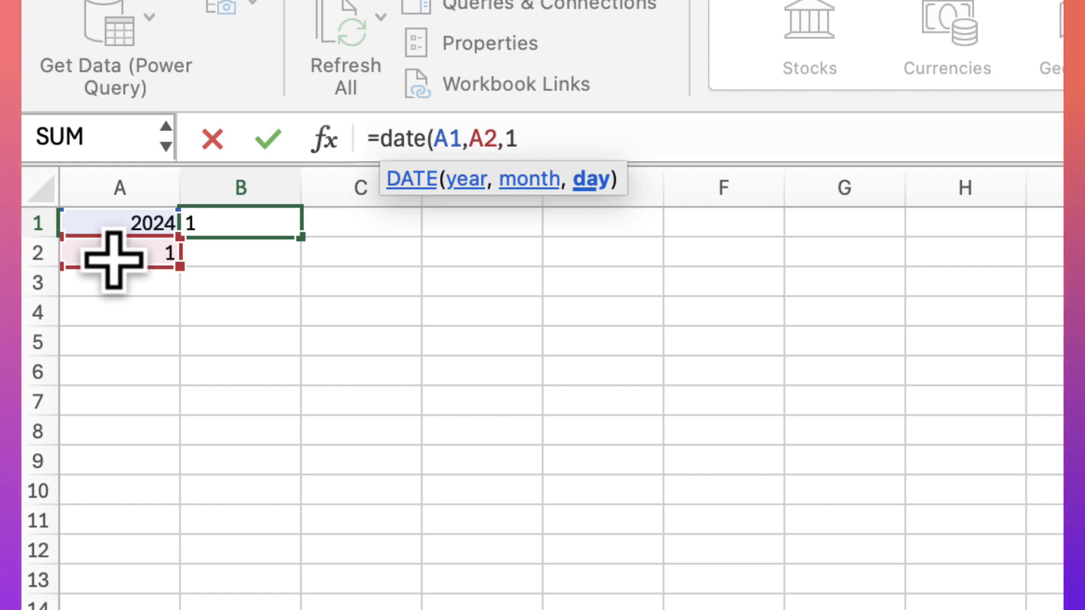
pyautogui.write(')')
pyautogui.press('Return')
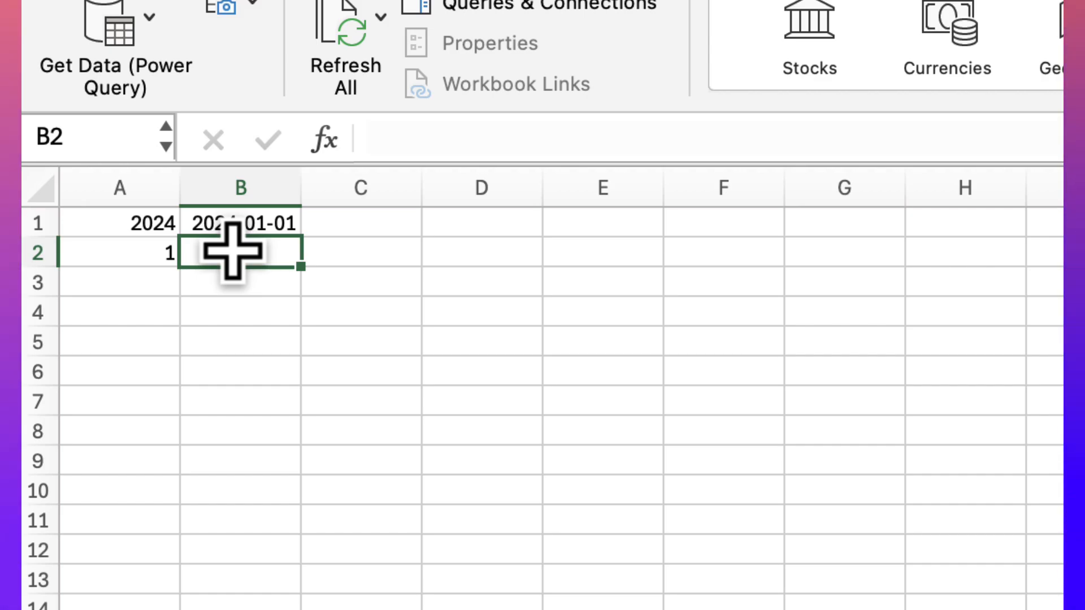
# Enter the same date formula, =date(A1,A2,1), in cell B2 below the first date
pyautogui.write('=')
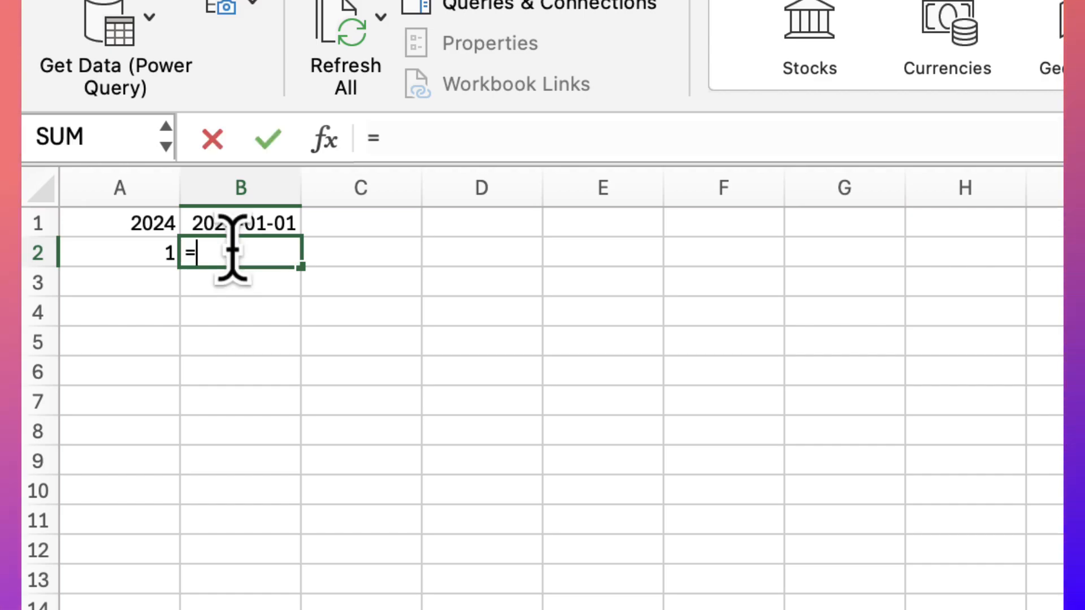
pyautogui.write('date(')
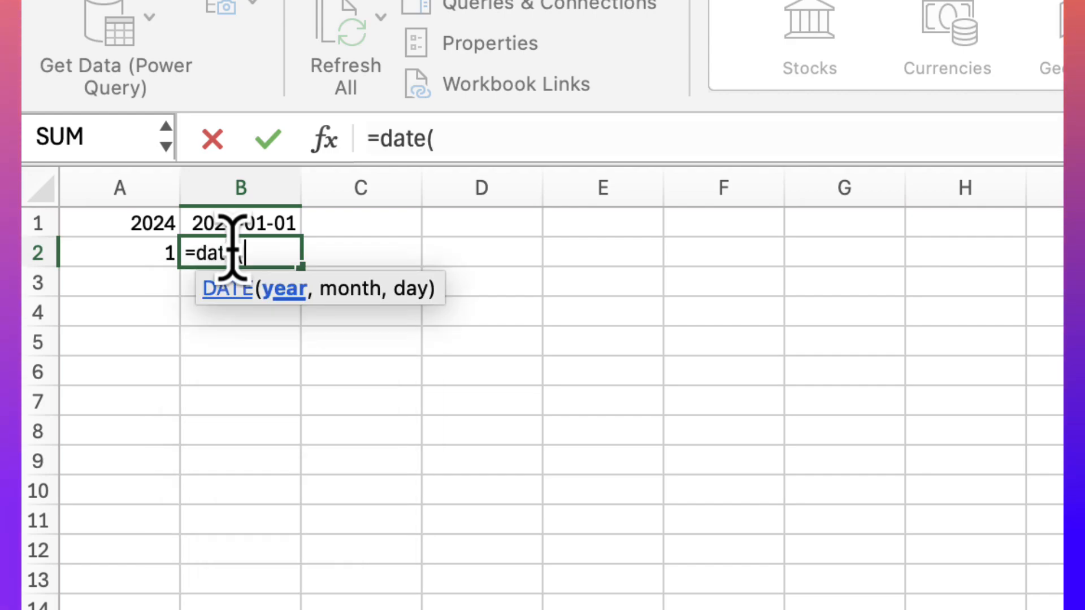
pyautogui.click(146, 227)
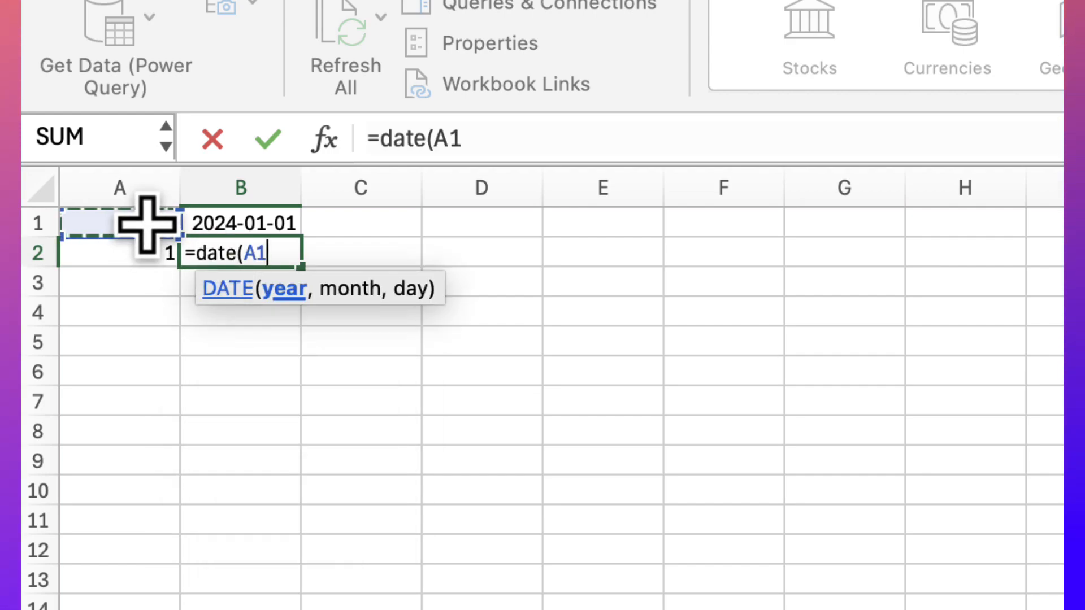
pyautogui.write(',')
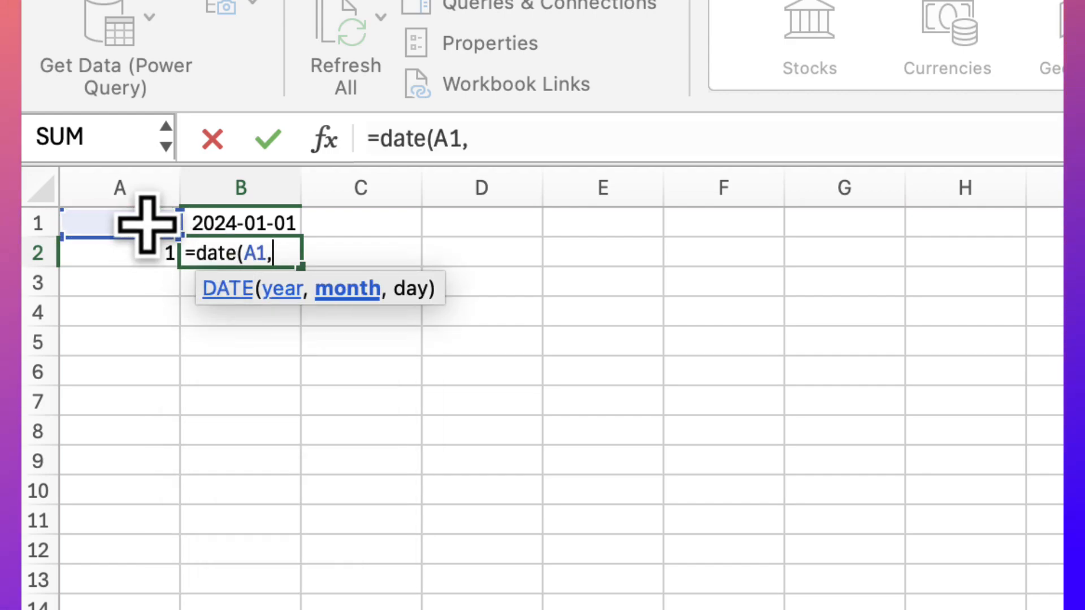
pyautogui.click(117, 255)
pyautogui.write(',')
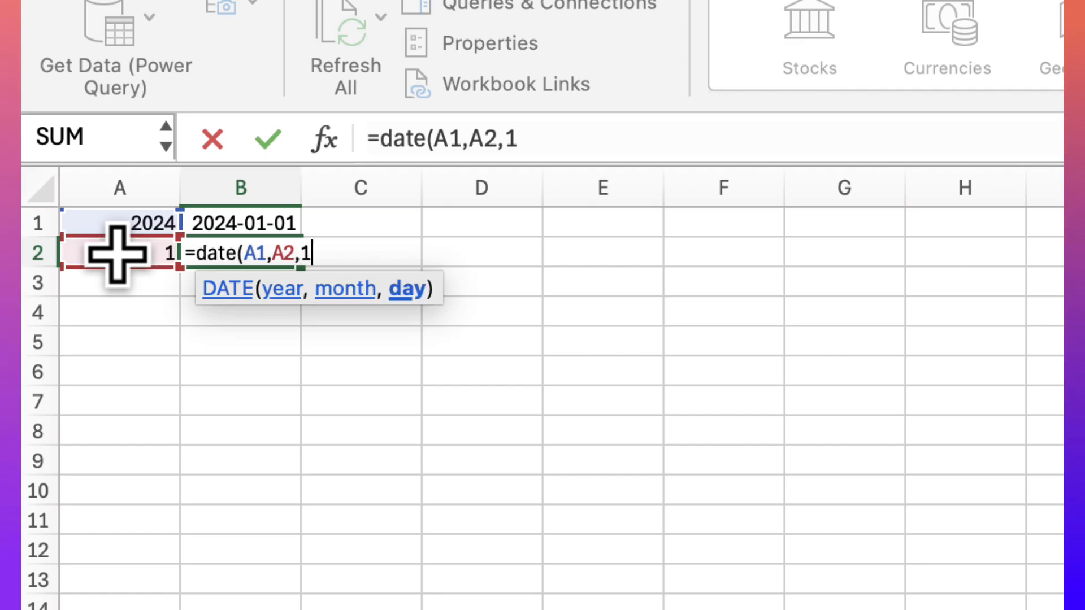
pyautogui.write('1)')
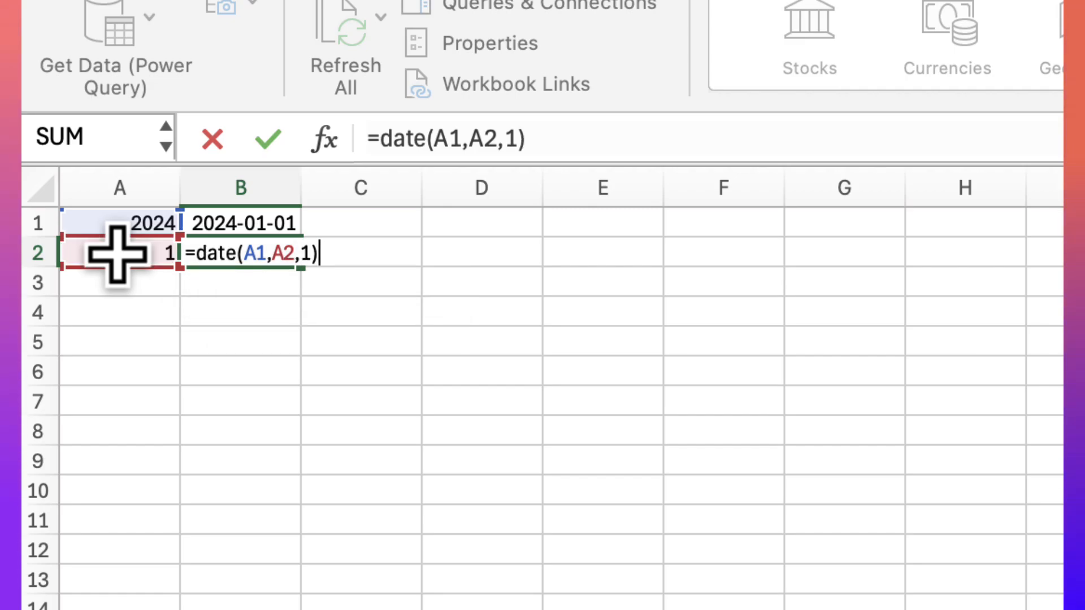
pyautogui.press('Return')
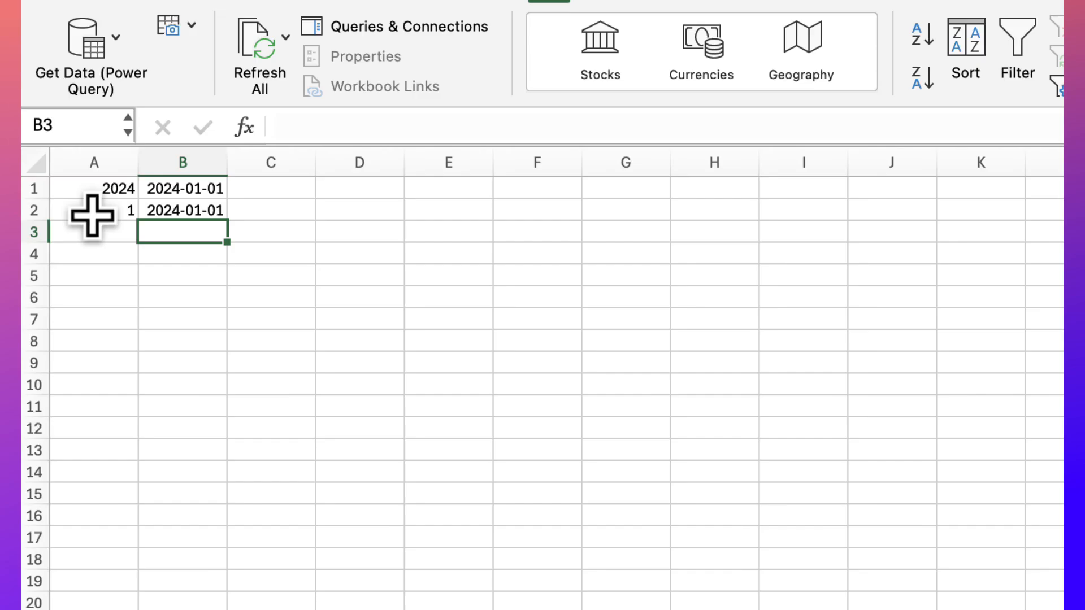
# Apply the custom number format mmm-dd to the date in cell B1
pyautogui.click(189, 204)
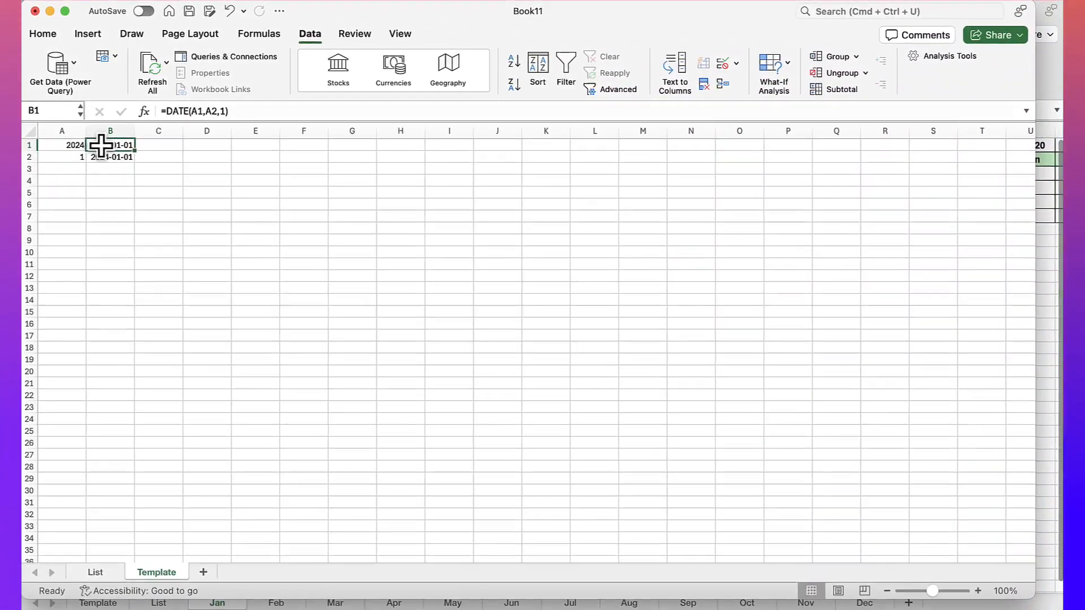
pyautogui.rightClick(107, 150)
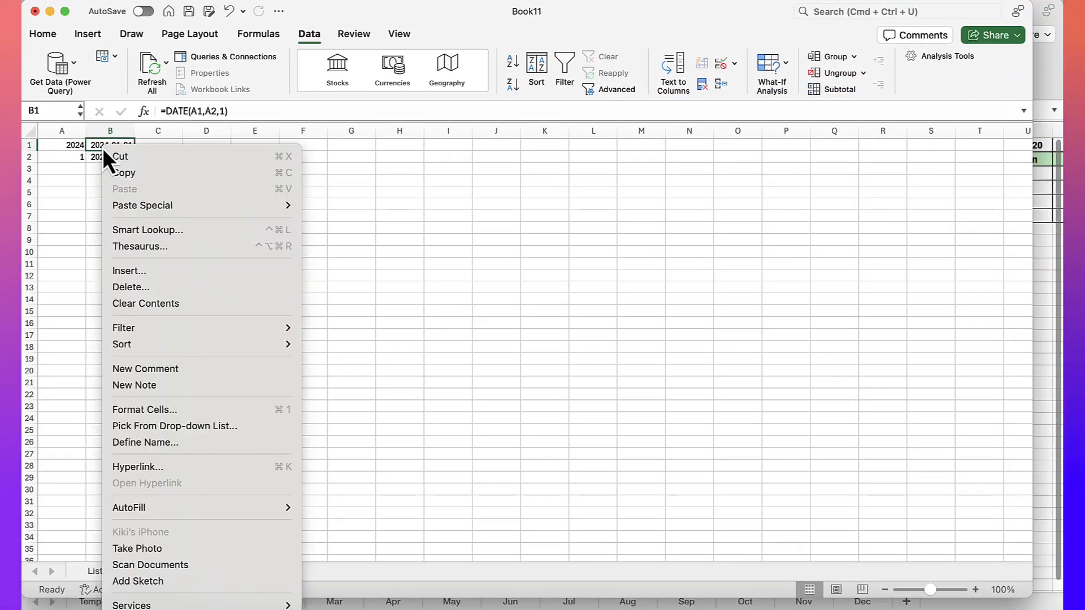
pyautogui.click(155, 414)
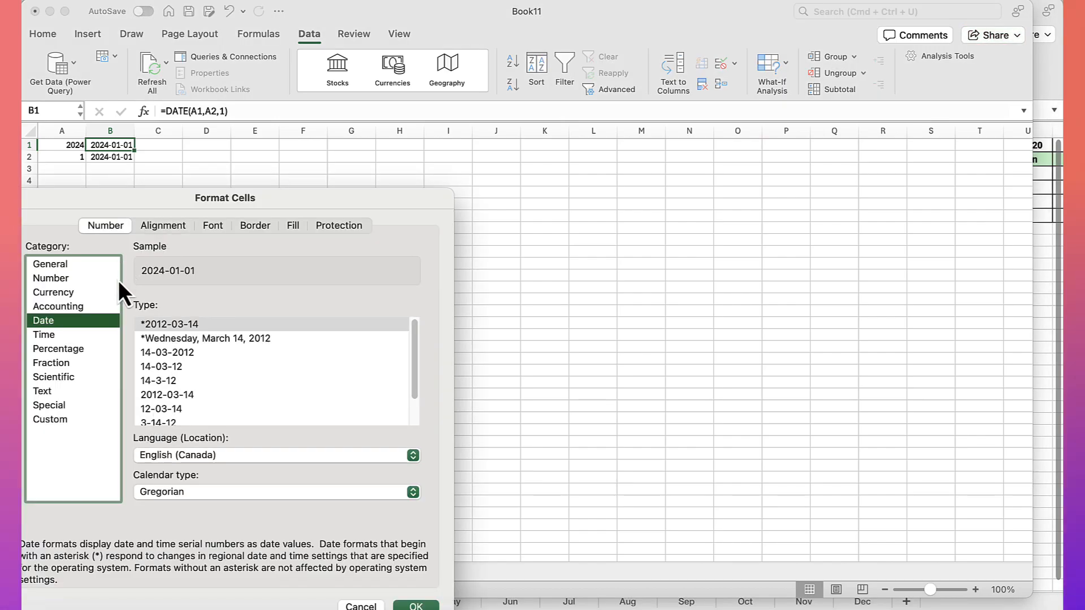
pyautogui.click(58, 422)
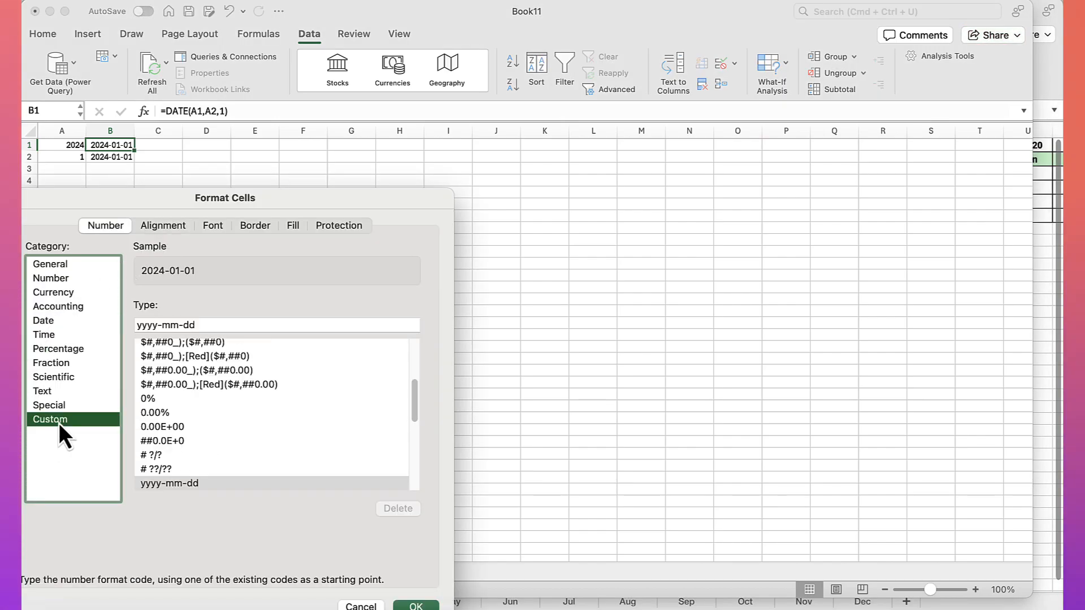
pyautogui.moveTo(201, 324); pyautogui.dragTo(131, 327)
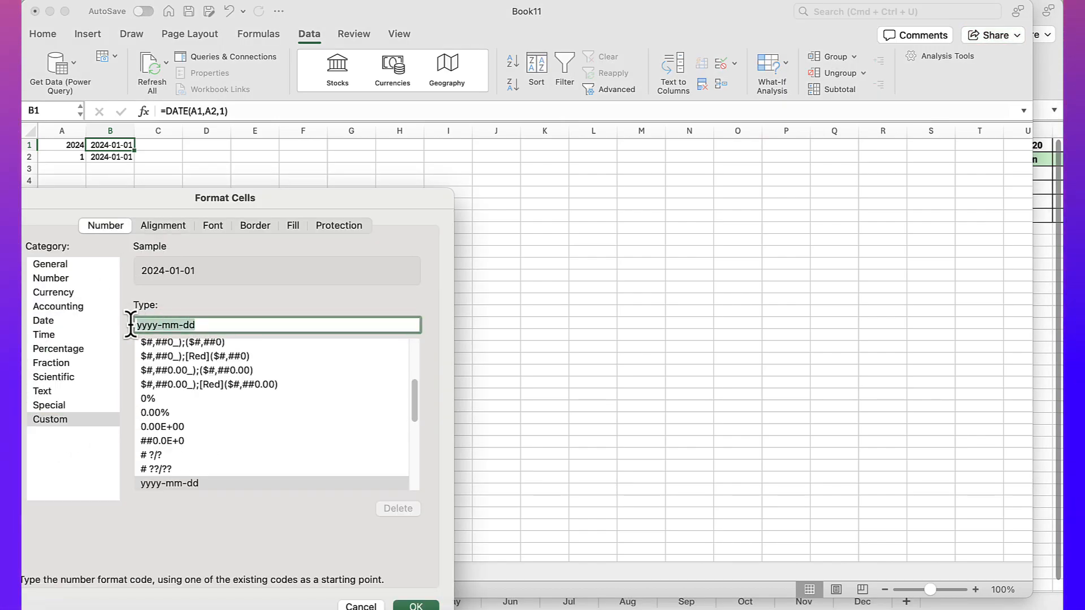
pyautogui.write('mmm')
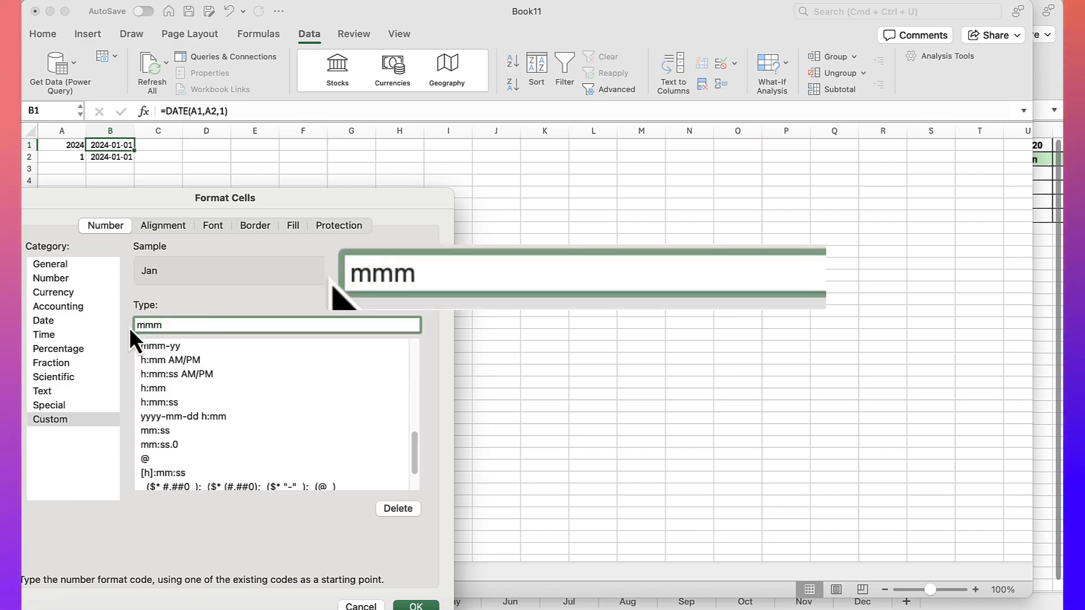
pyautogui.write('-')
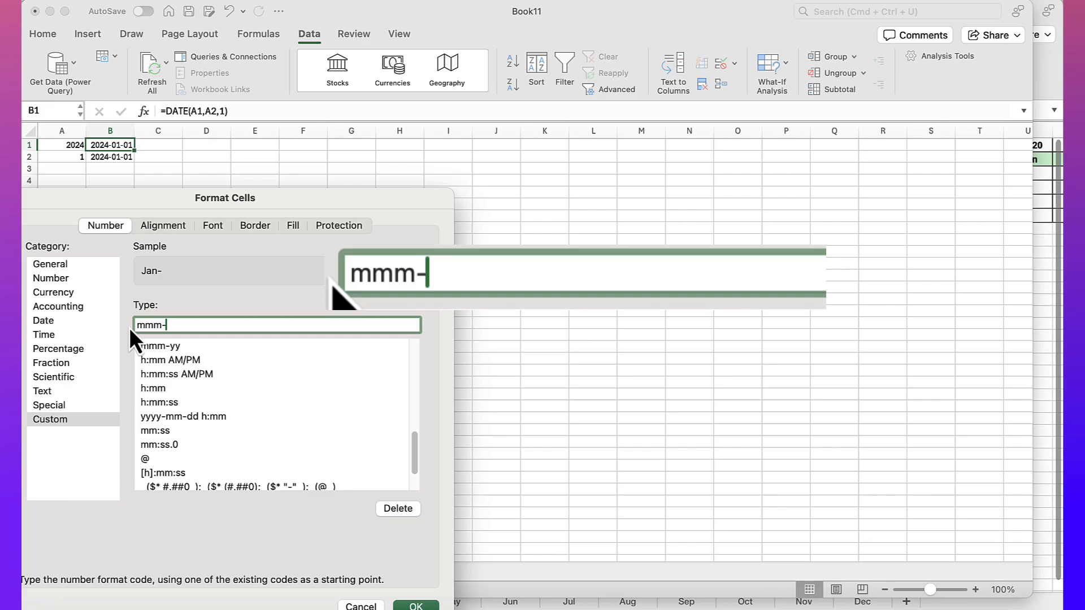
pyautogui.write('dd')
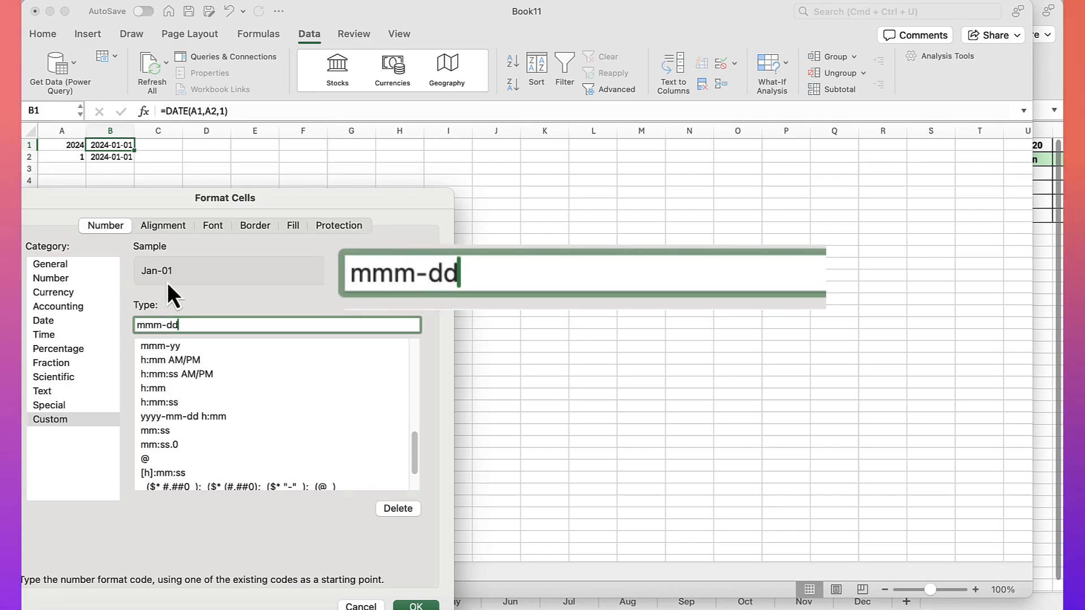
pyautogui.press('Return')
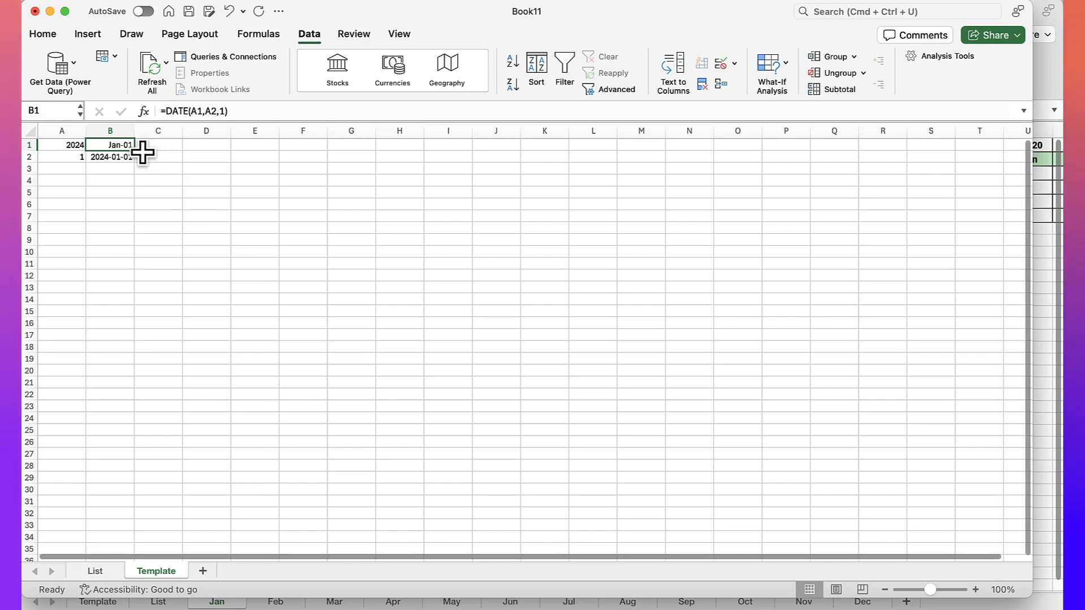
# Apply the custom number format ddd to cell B2 so the date is shown as an abbreviated weekday
pyautogui.click(118, 157)
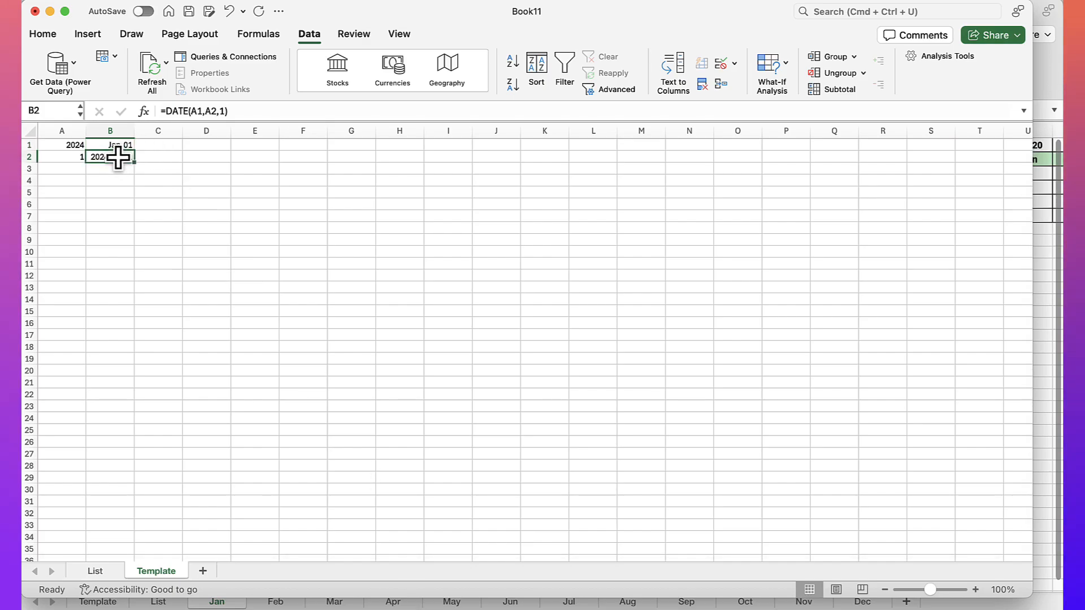
pyautogui.rightClick(117, 161)
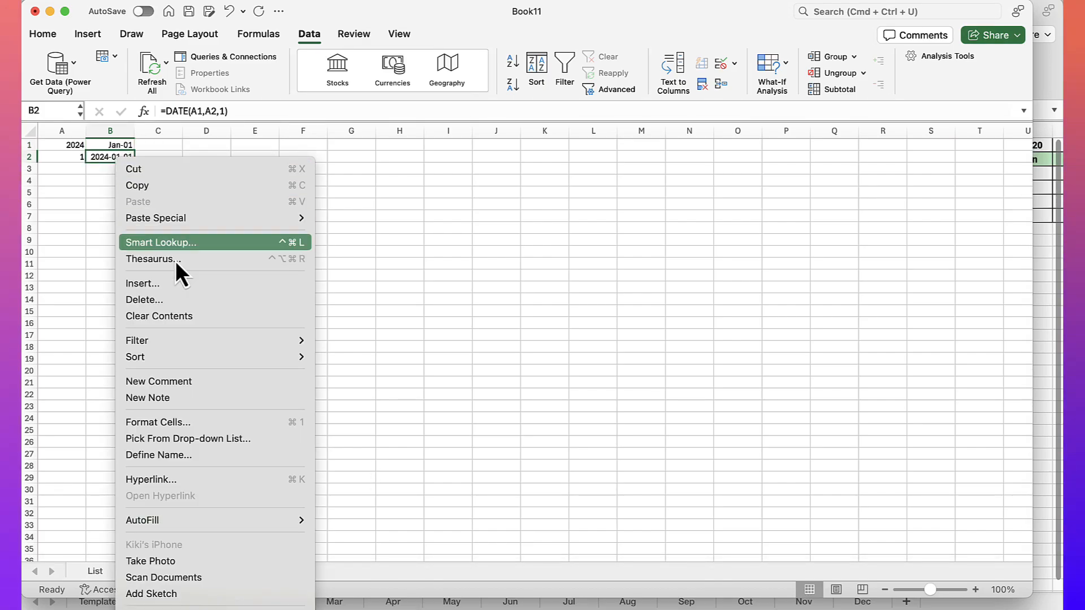
pyautogui.click(181, 424)
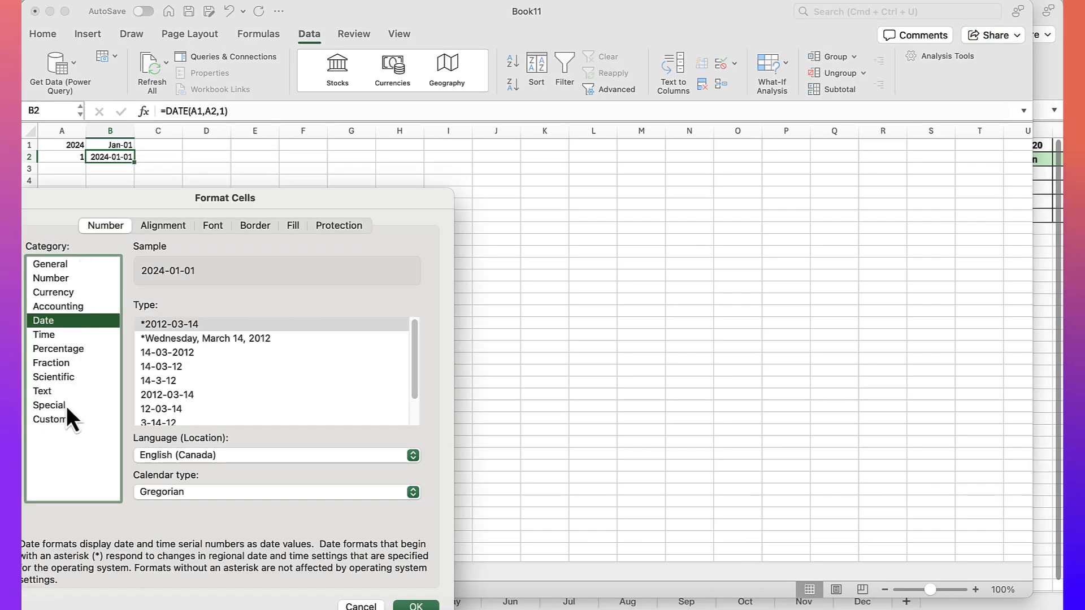
pyautogui.click(50, 421)
pyautogui.moveTo(202, 325); pyautogui.dragTo(146, 325)
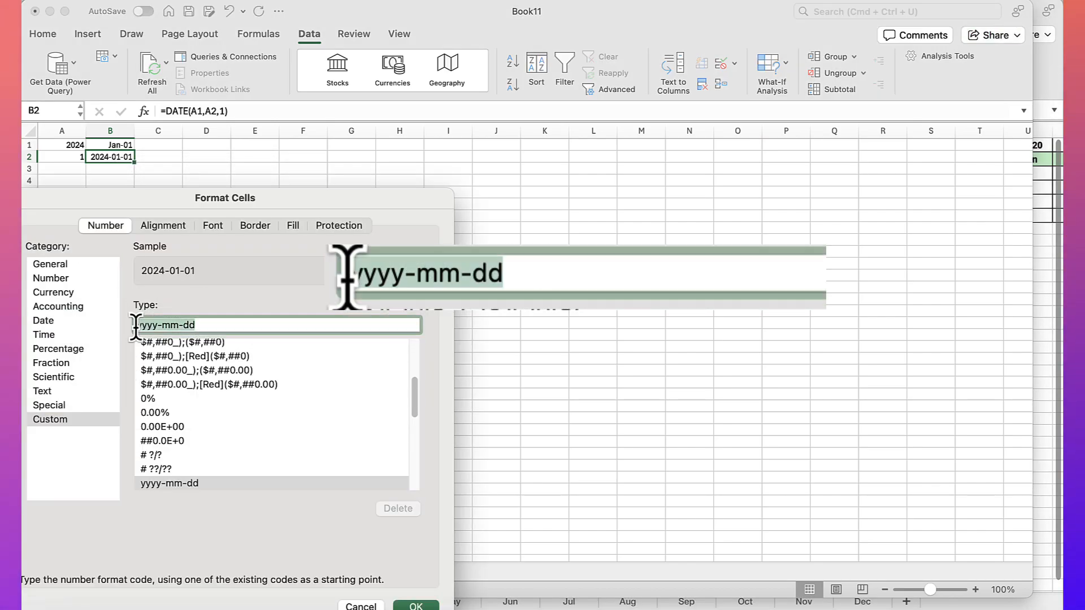
pyautogui.write('ddd')
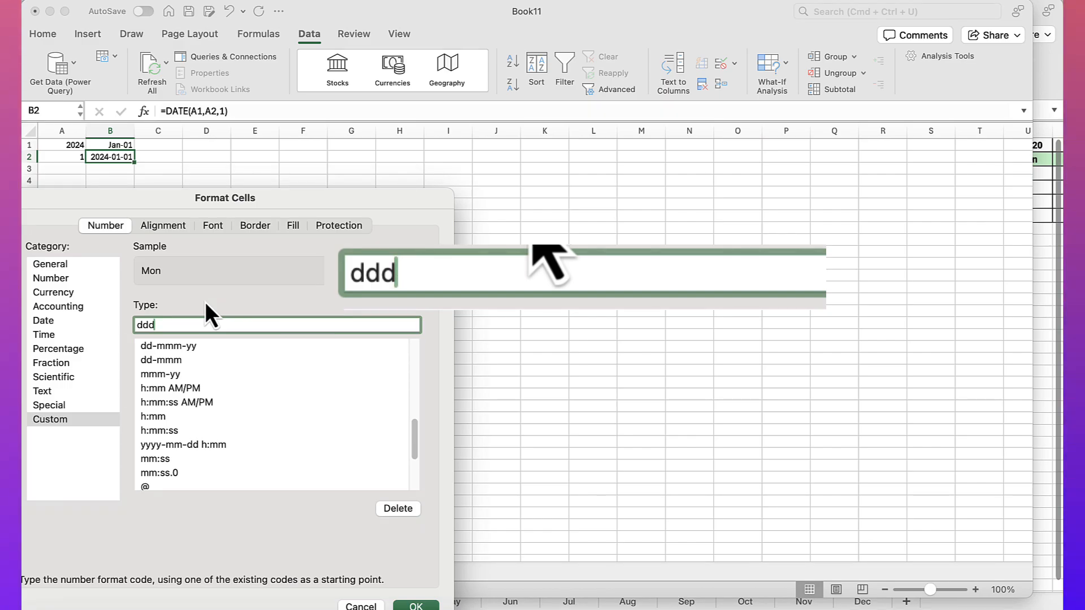
pyautogui.press('BackSpace')
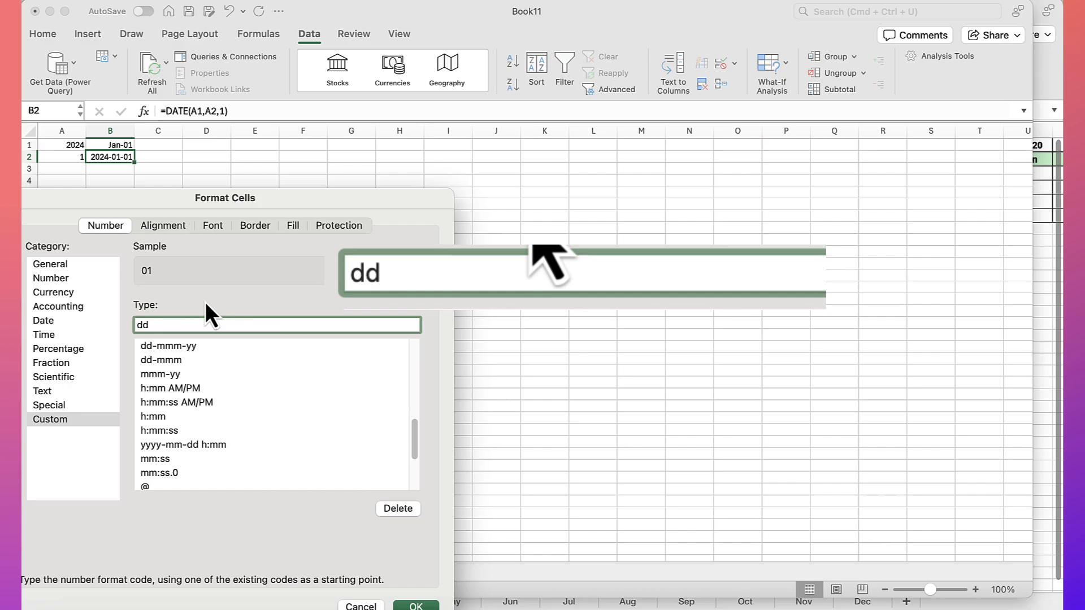
pyautogui.write('d')
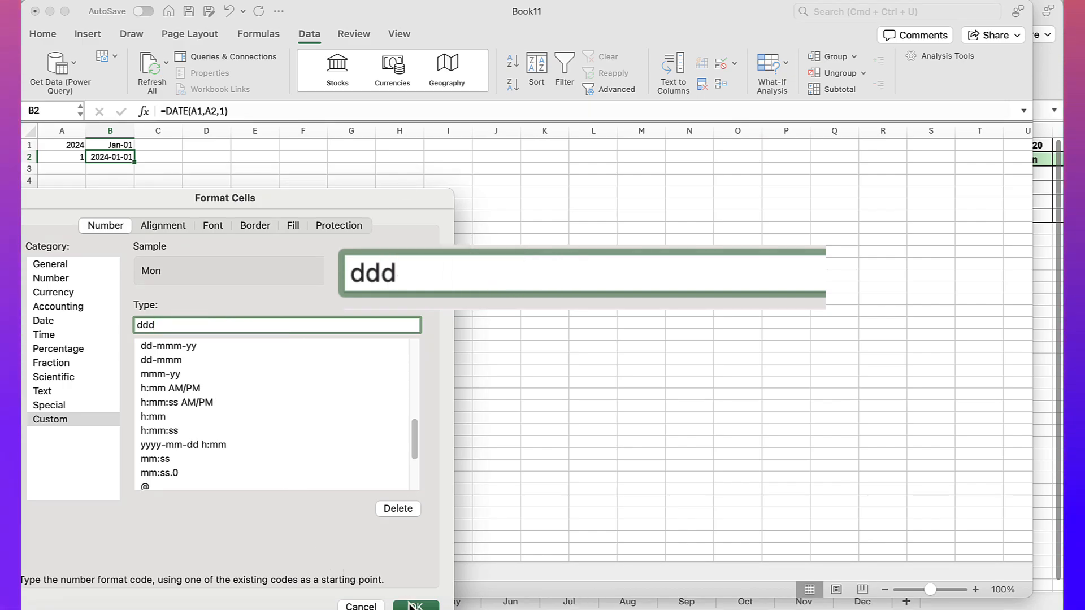
pyautogui.press('Return')
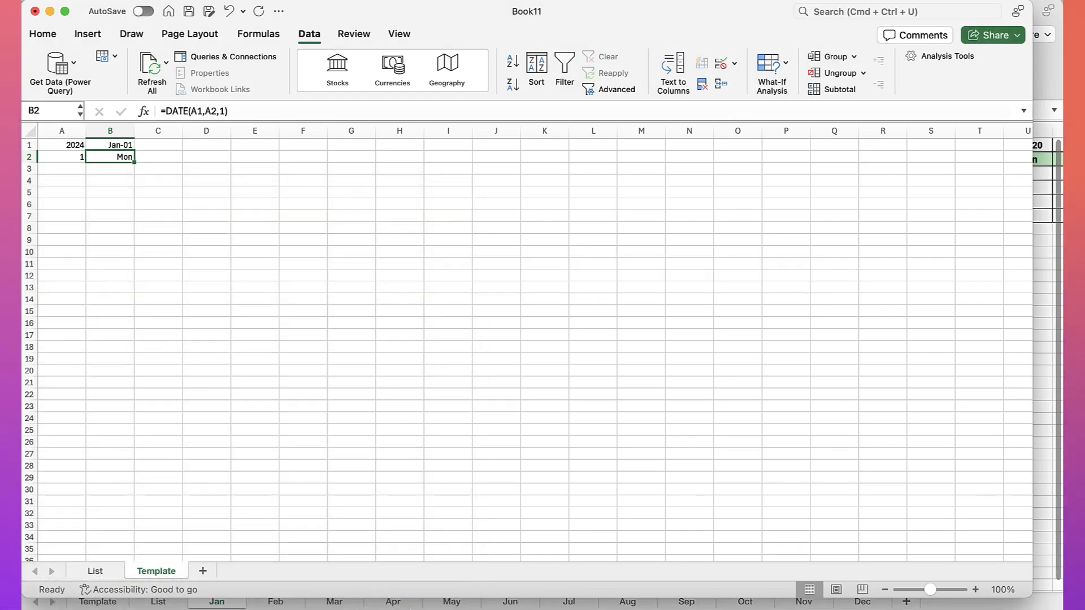
# Test the date formulas by switching the year in cell A1 to 2025, to 2028 and back to 2024
pyautogui.click(67, 145)
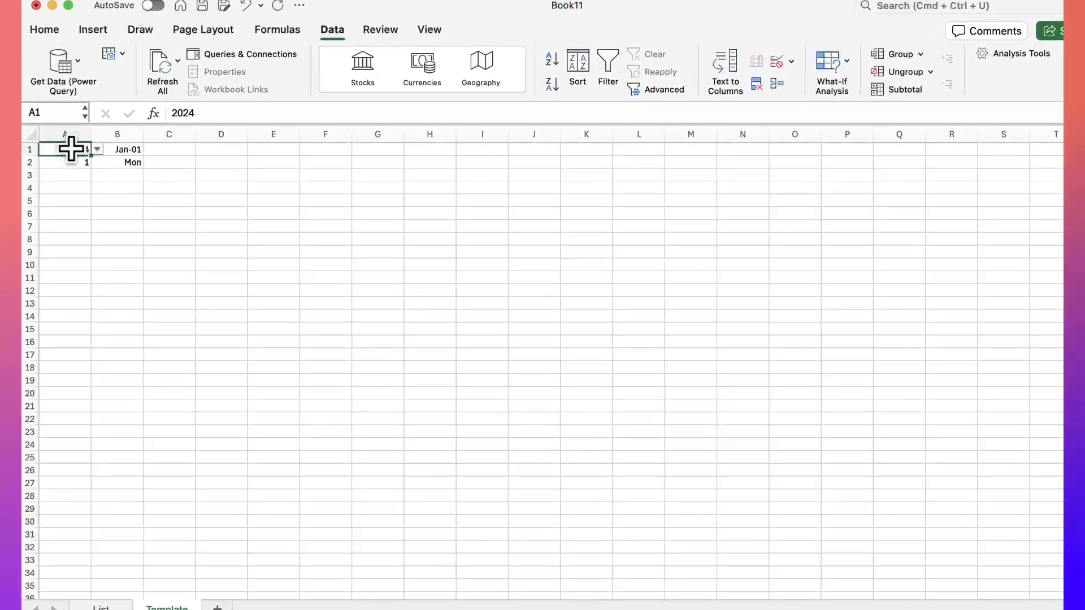
pyautogui.click(92, 145)
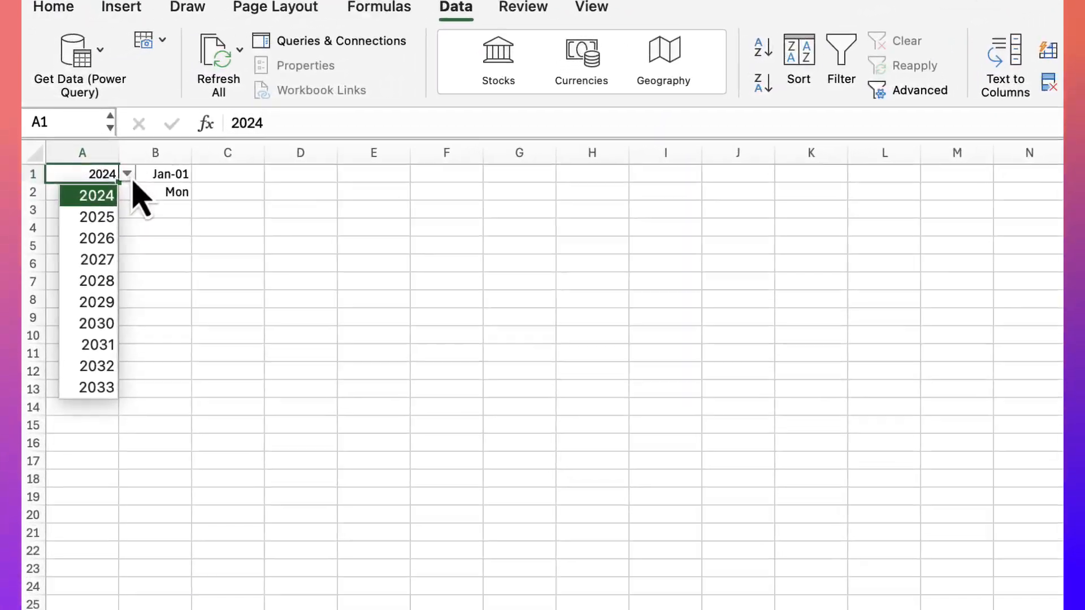
pyautogui.click(105, 217)
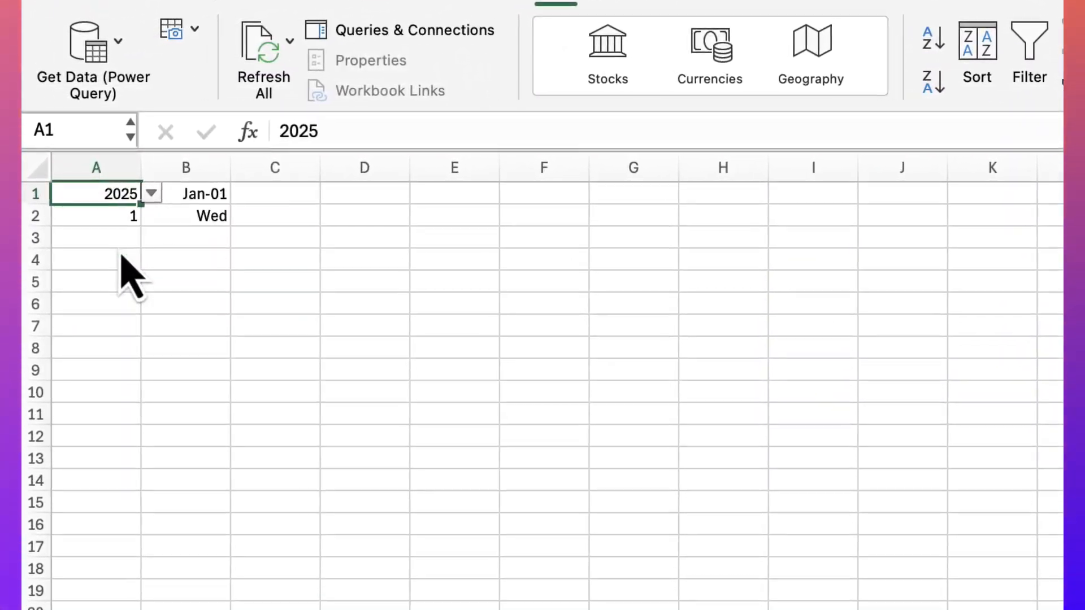
pyautogui.click(152, 196)
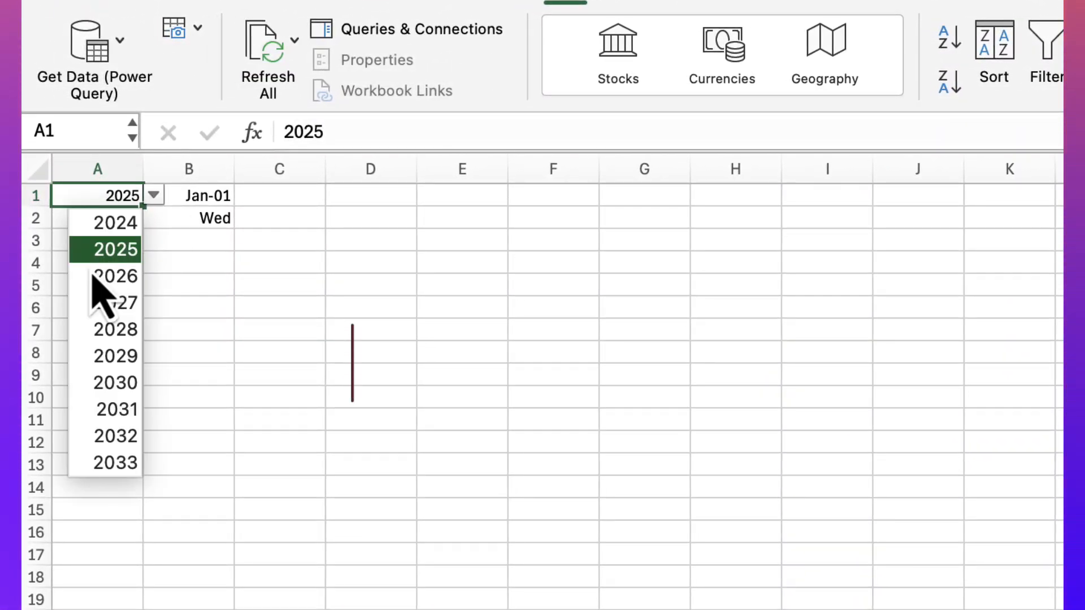
pyautogui.click(97, 330)
pyautogui.click(154, 196)
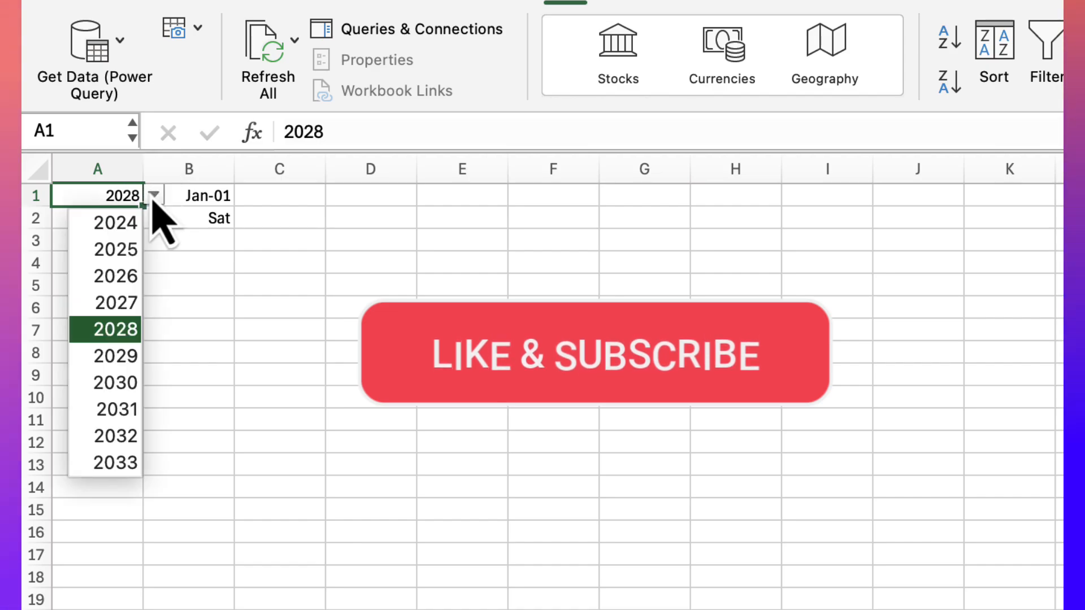
pyautogui.click(89, 226)
# Enter the formula =B1+1 in cell C1 to produce the next day's date
pyautogui.click(257, 195)
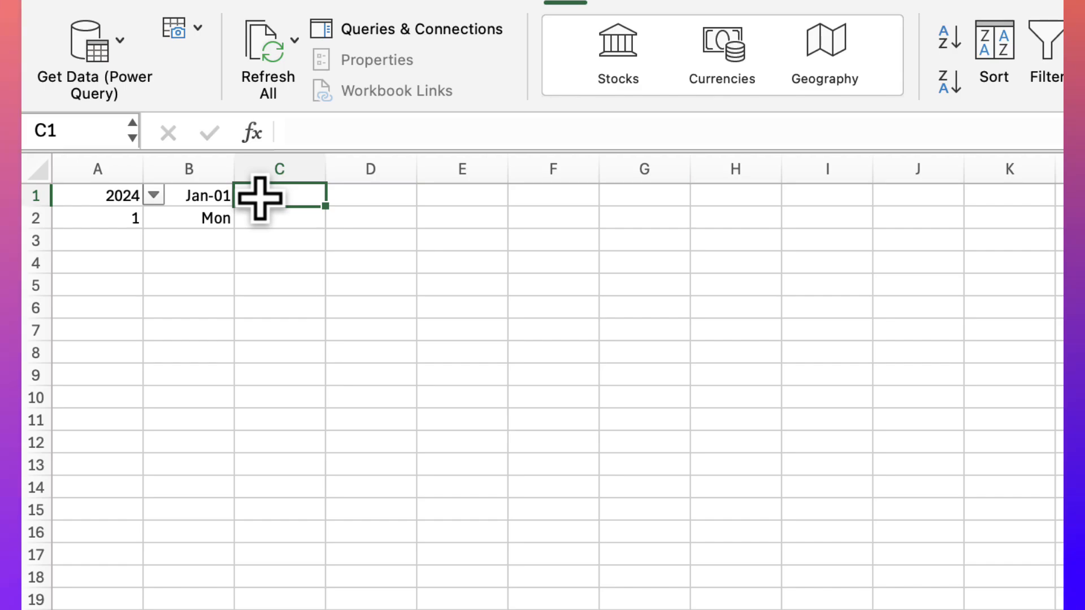
pyautogui.write('=')
pyautogui.click(210, 198)
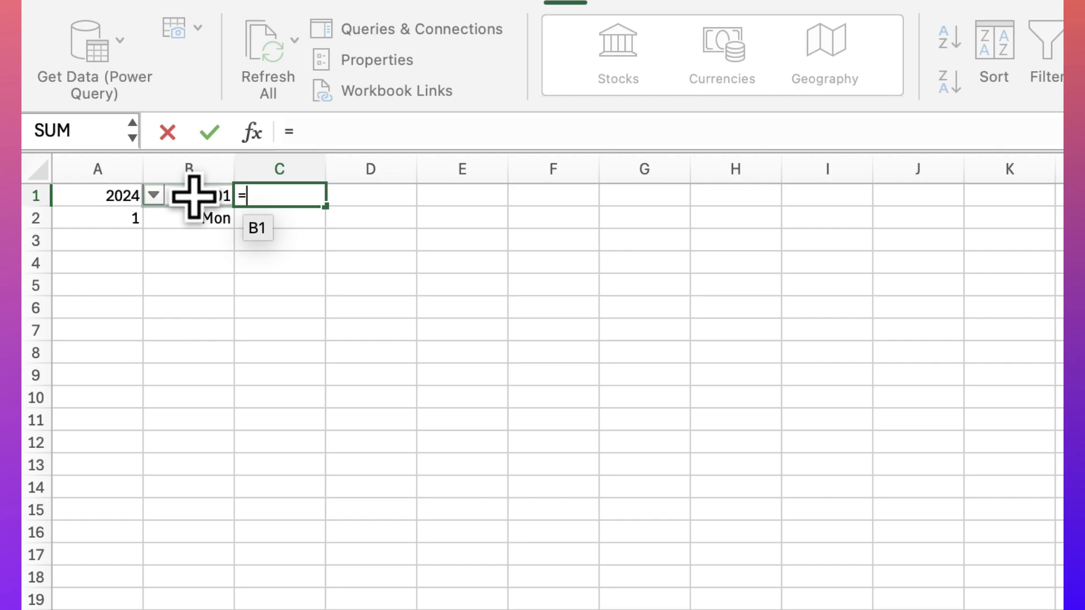
pyautogui.click(194, 198)
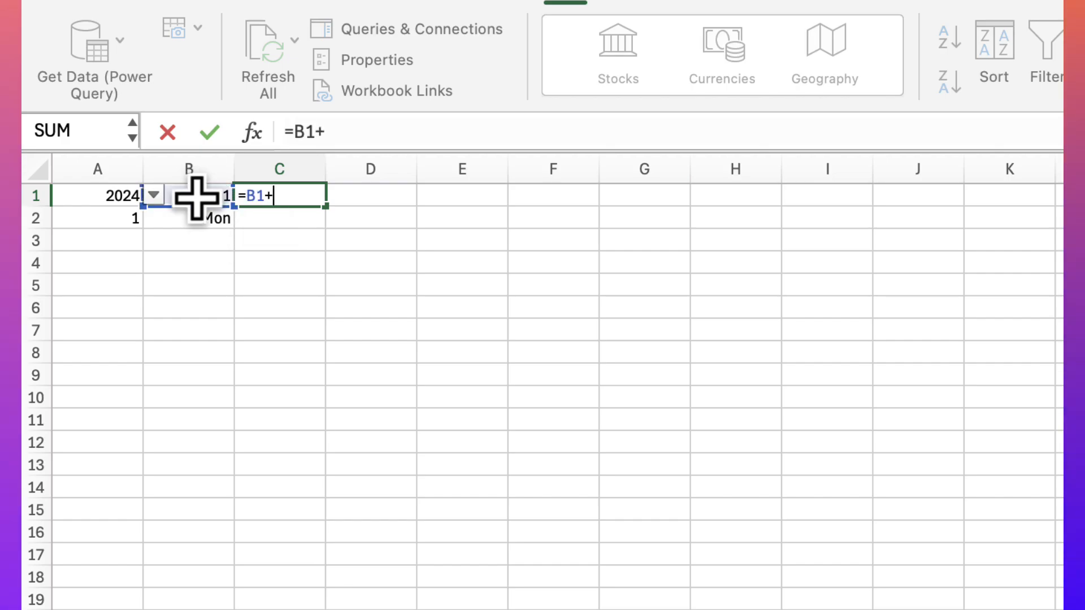
pyautogui.write('+1')
pyautogui.press('Return')
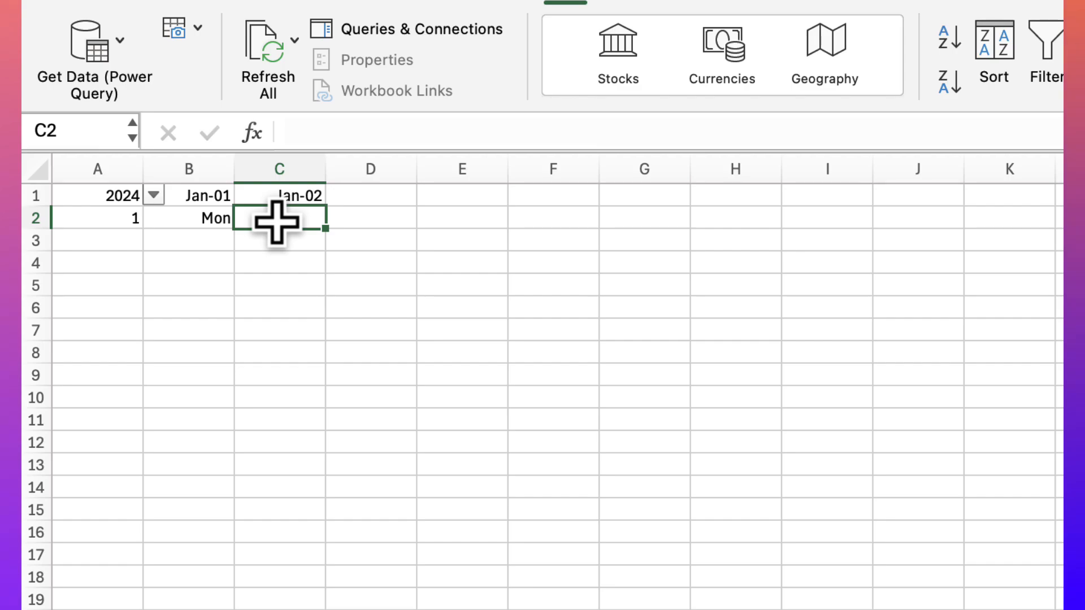
# Enter the formula =B2+1 in cell C2 to produce the next weekday
pyautogui.write('=')
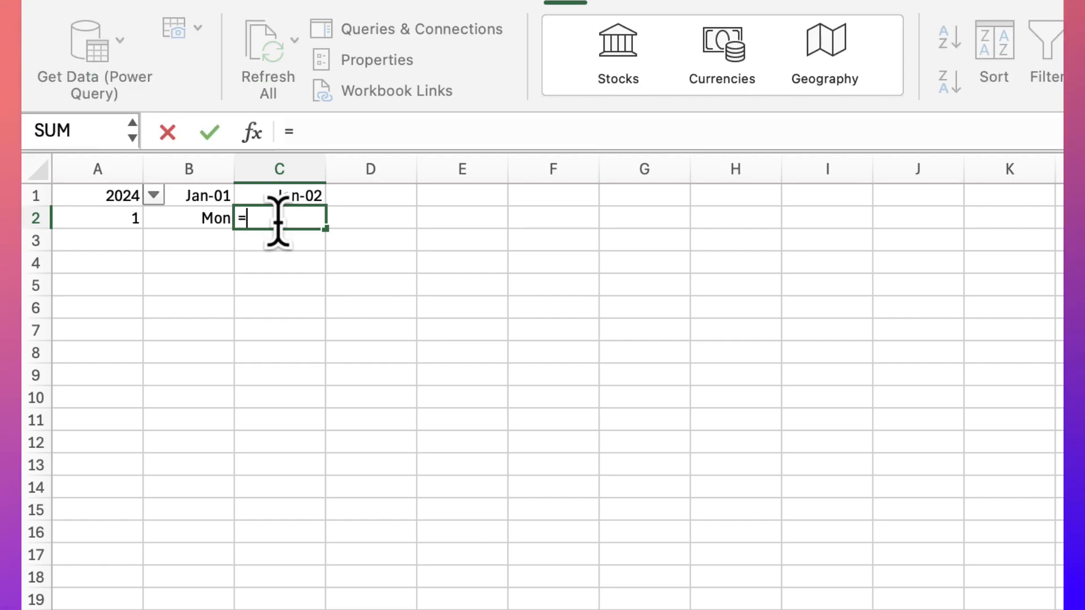
pyautogui.click(209, 220)
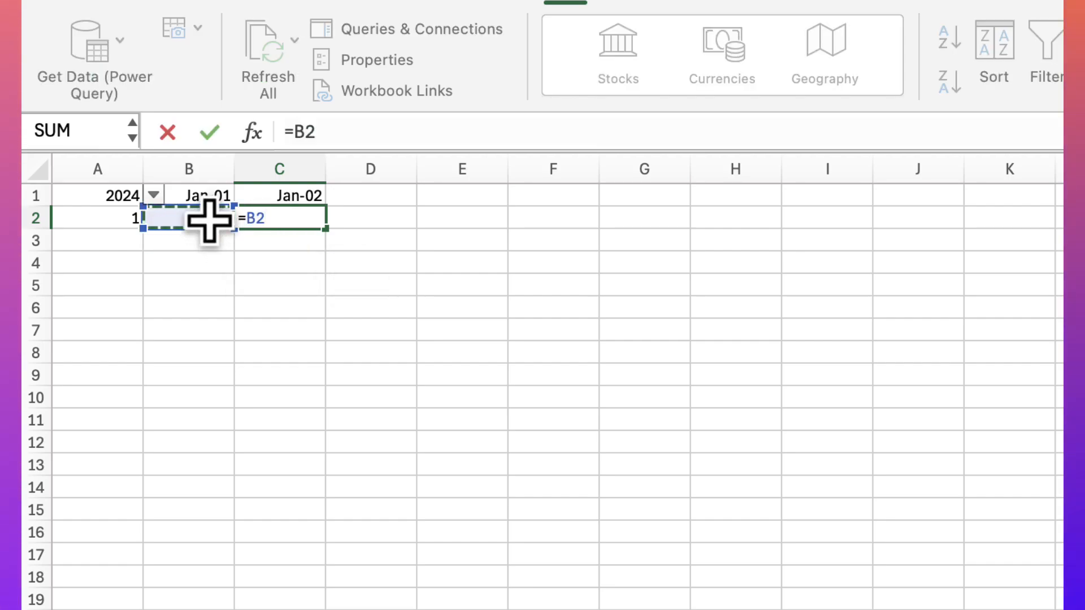
pyautogui.write('+1')
pyautogui.press('Return')
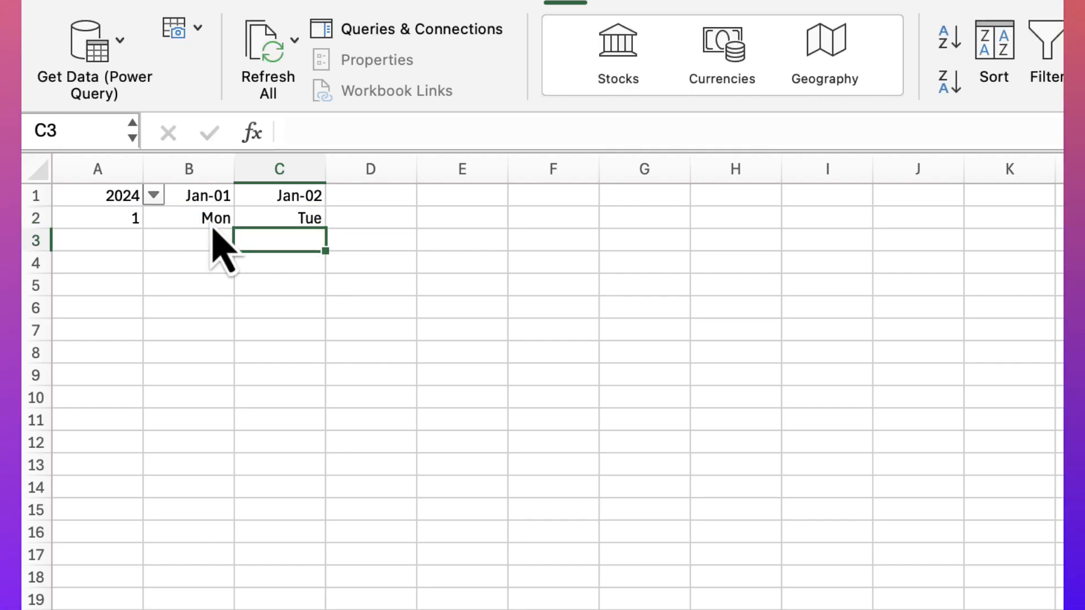
# Copy the date and weekday formulas from C1:C2 across to D1:AF2 to cover a 31-day month
pyautogui.moveTo(286, 189); pyautogui.dragTo(262, 201)
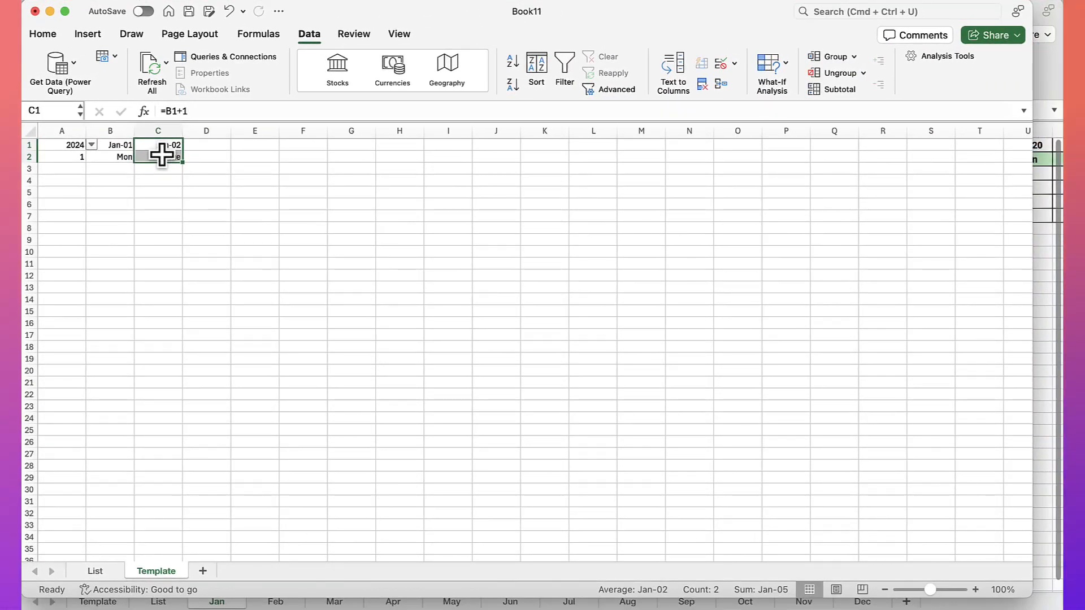
pyautogui.press('super+c')
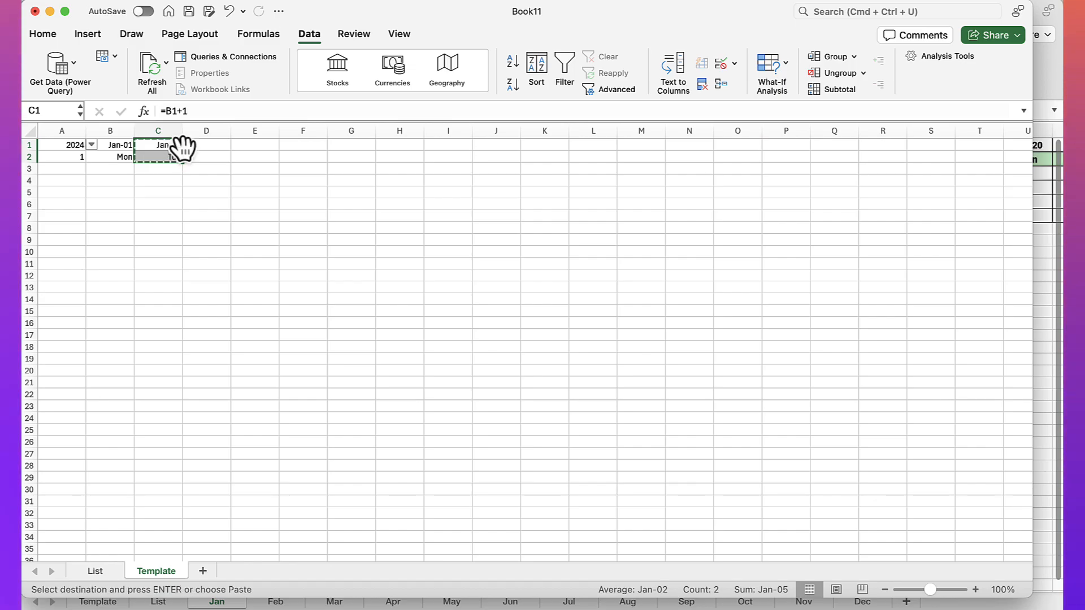
pyautogui.moveTo(199, 145); pyautogui.dragTo(955, 154)
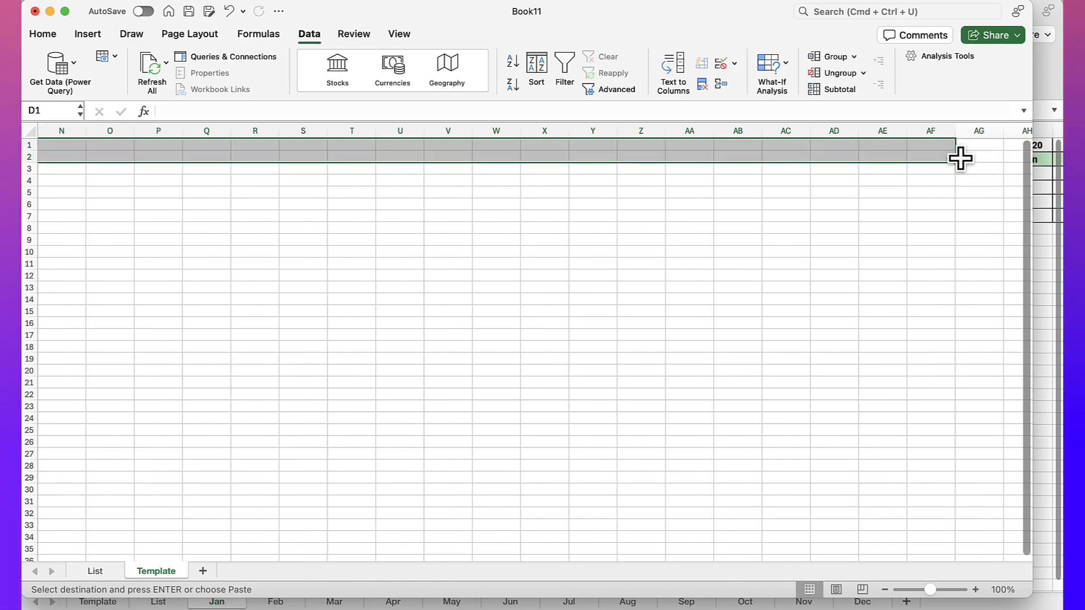
pyautogui.press('super+v')
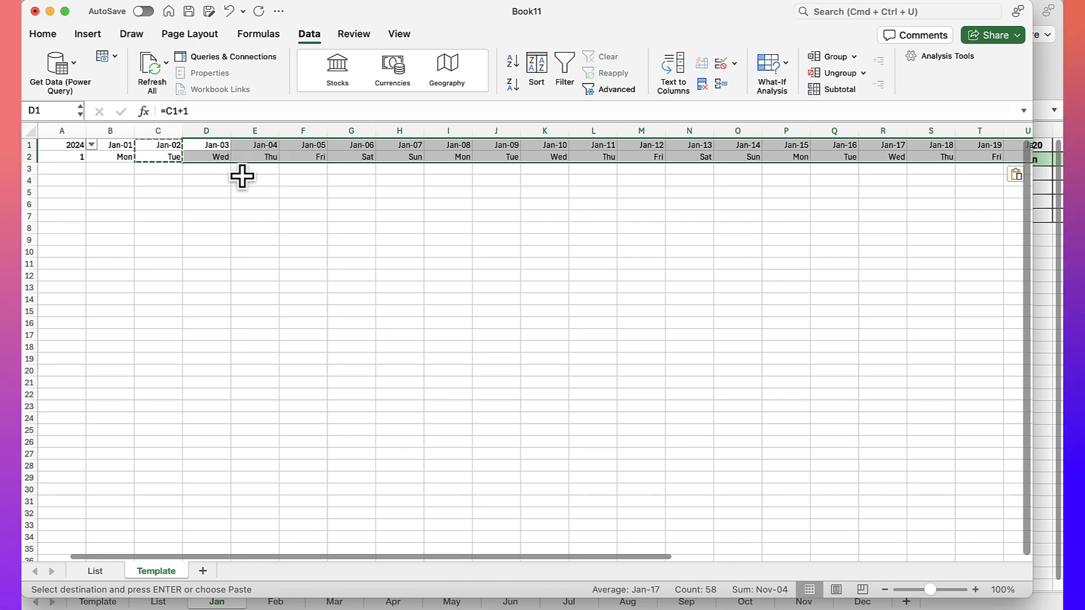
# Choose month 3 from the dropdown in cell A2
pyautogui.click(111, 170)
pyautogui.click(62, 170)
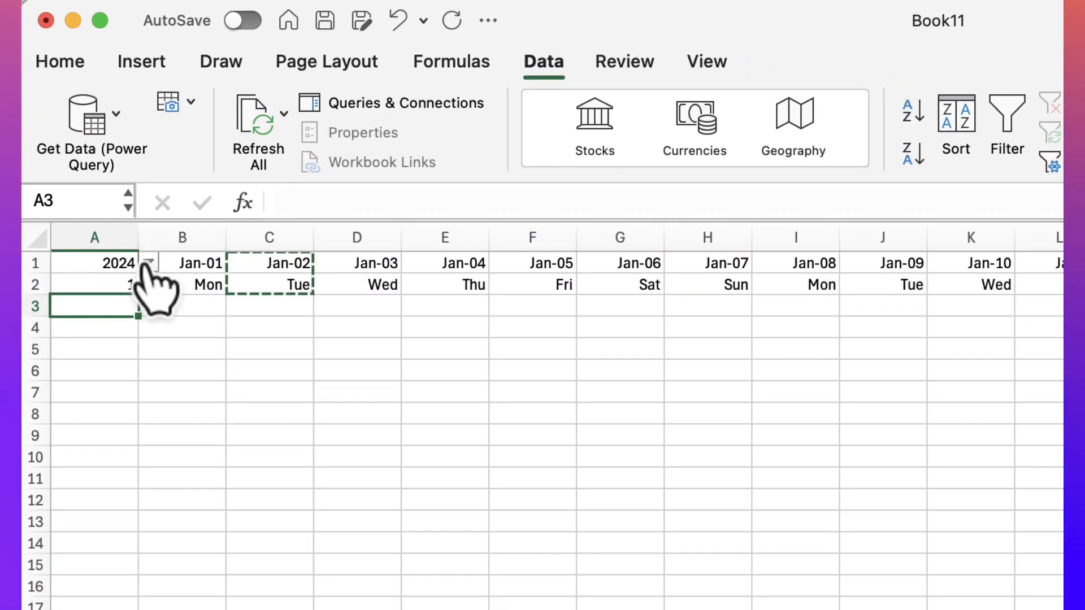
pyautogui.click(120, 284)
pyautogui.click(148, 283)
pyautogui.click(112, 367)
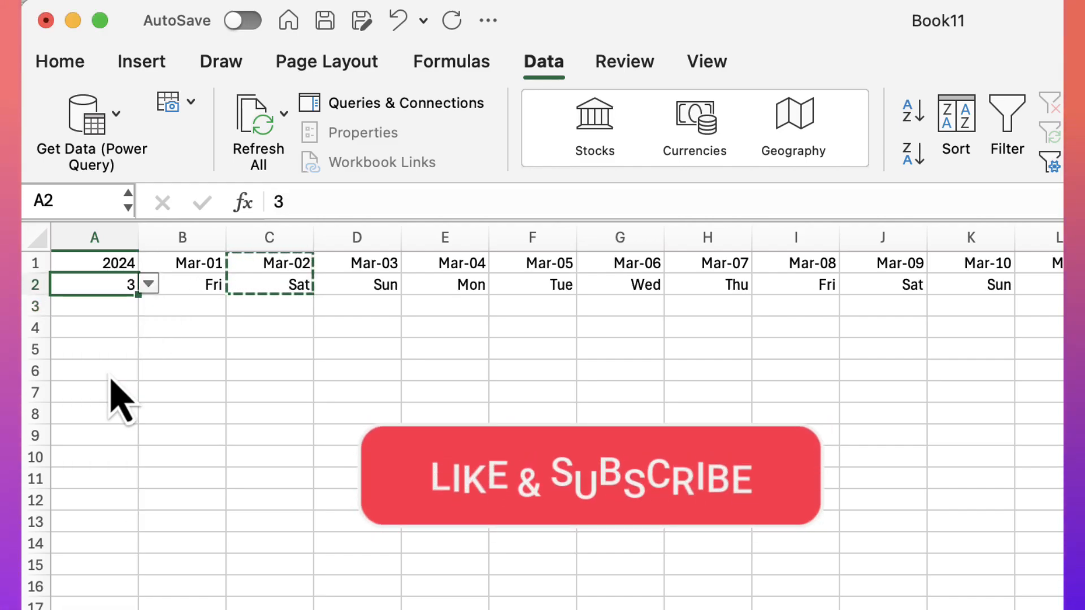
# Test the year dropdown in cell A1 by choosing 2026 and returning it to 2024
pyautogui.click(101, 267)
pyautogui.click(148, 263)
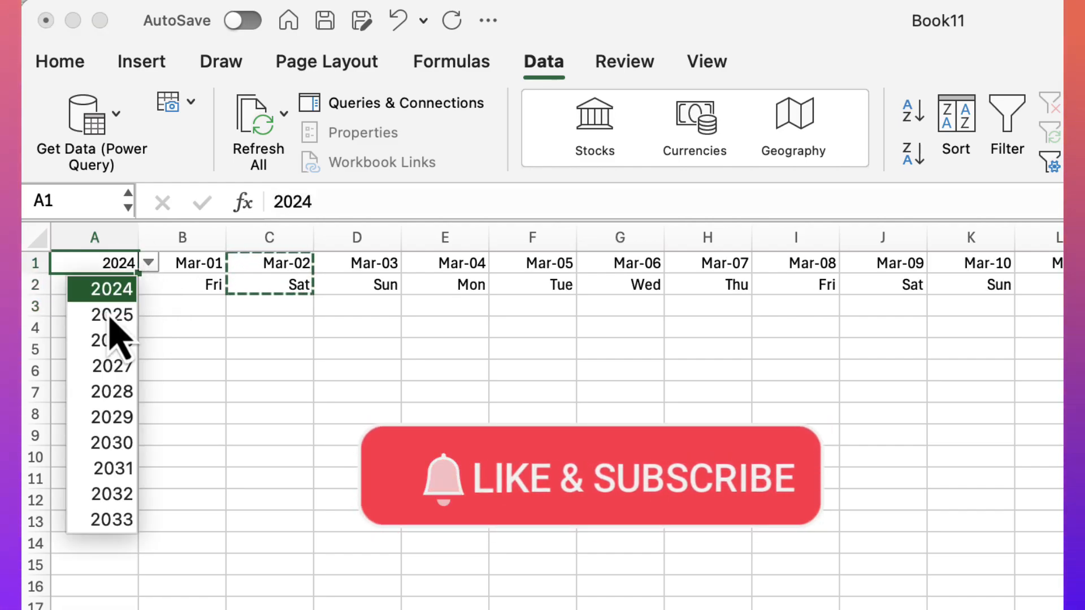
pyautogui.click(113, 342)
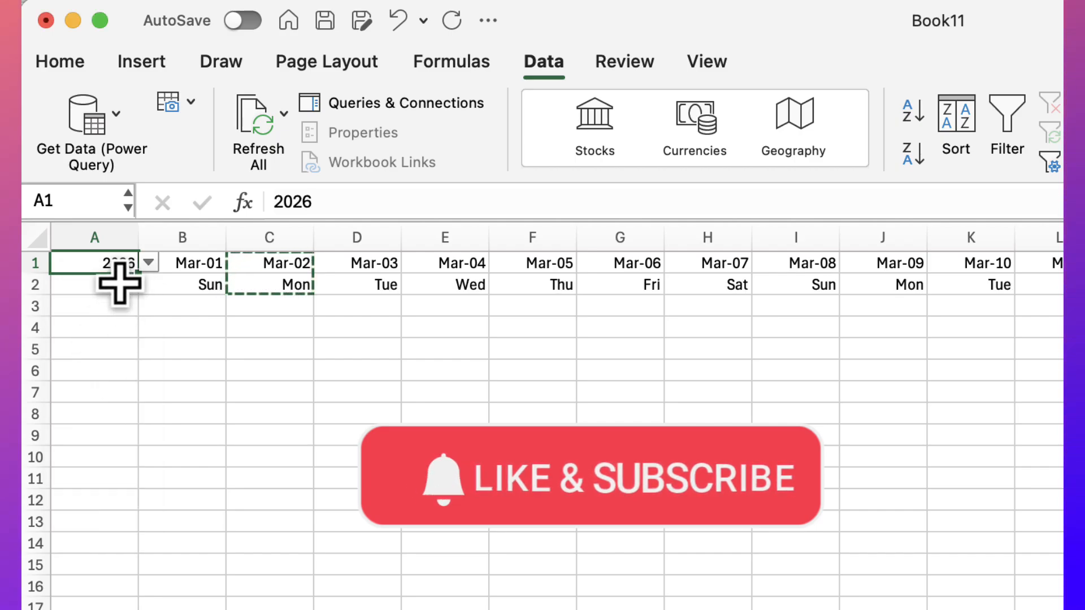
pyautogui.click(149, 263)
pyautogui.click(105, 290)
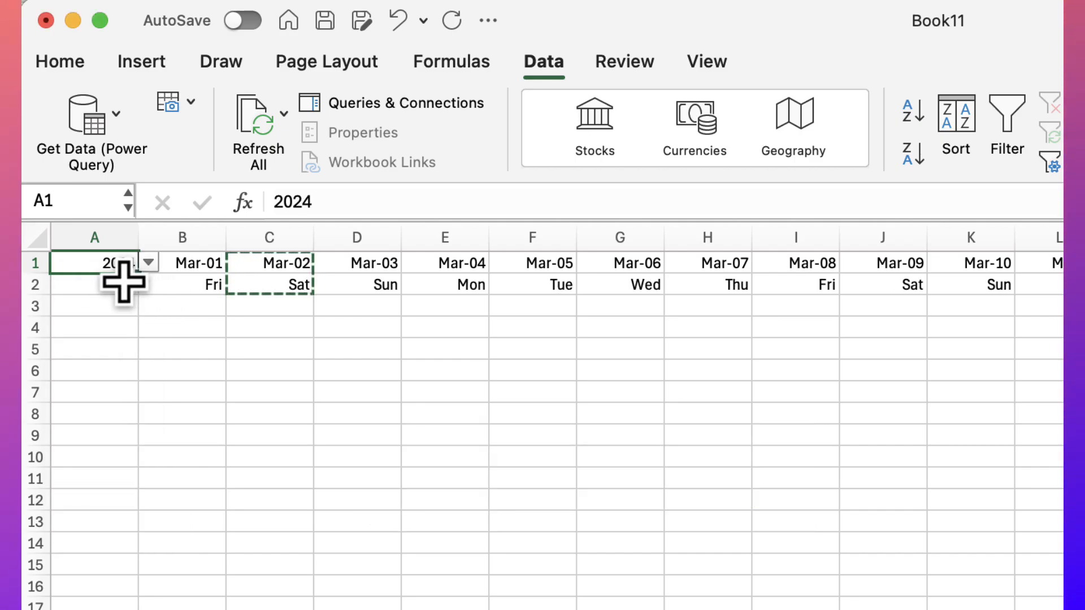
# Choose month 1 from the dropdown in cell A2
pyautogui.click(125, 285)
pyautogui.click(148, 285)
pyautogui.click(94, 309)
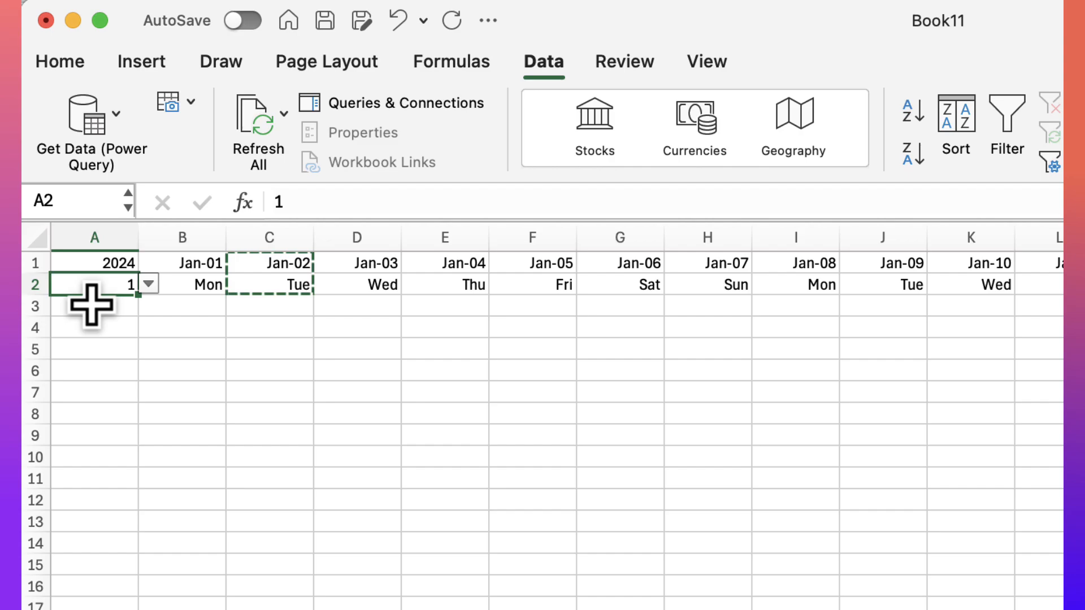
# Enter the three team members' names in cells A3:A5, one per row below the month
pyautogui.click(91, 302)
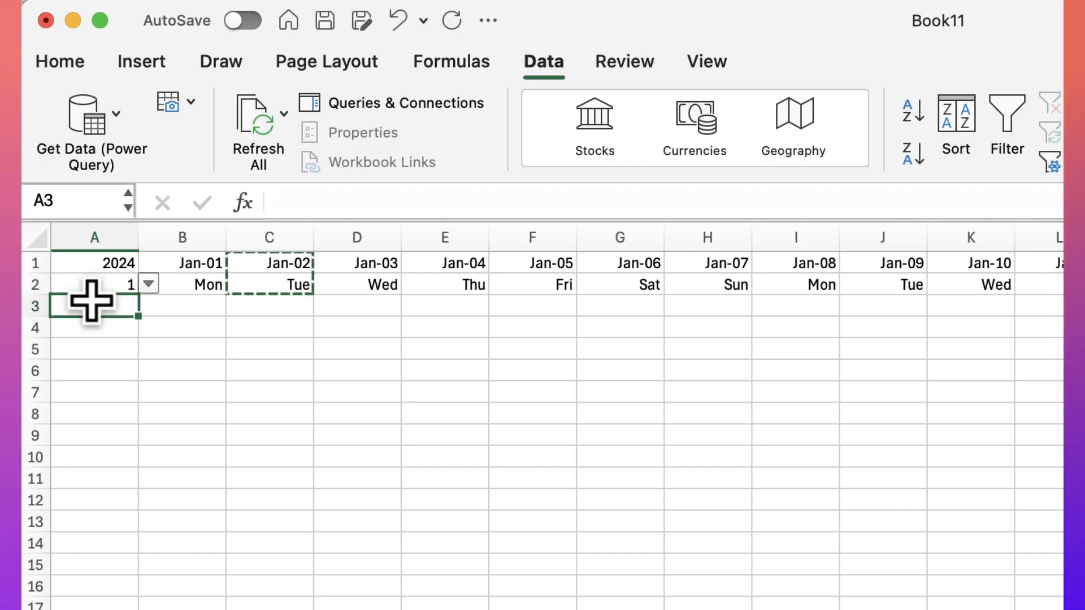
pyautogui.write('Pitbull')
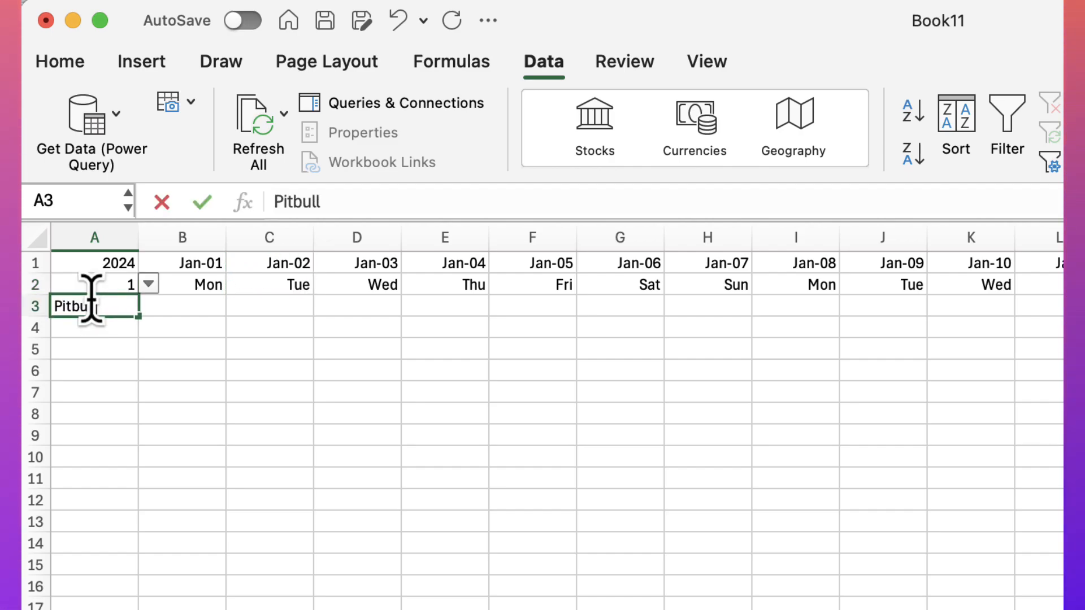
pyautogui.press('Return')
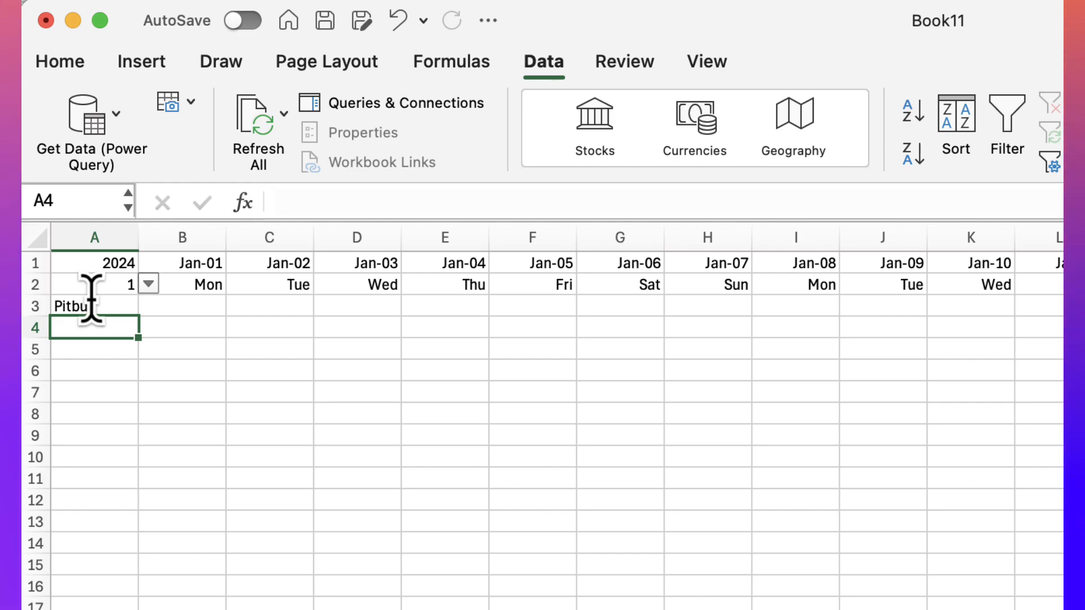
pyautogui.write('Enrique')
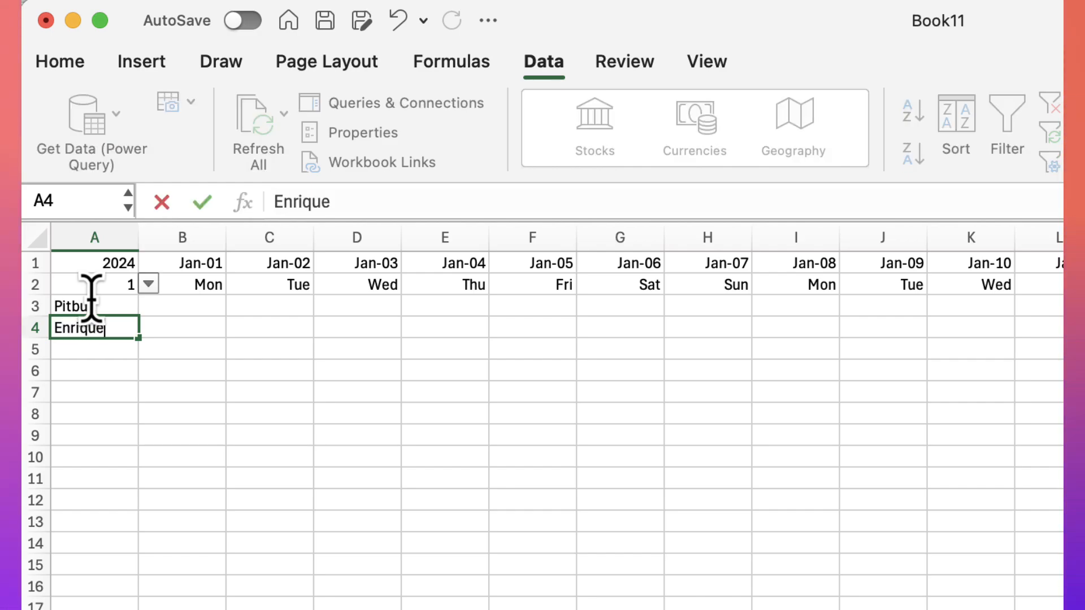
pyautogui.press('Return')
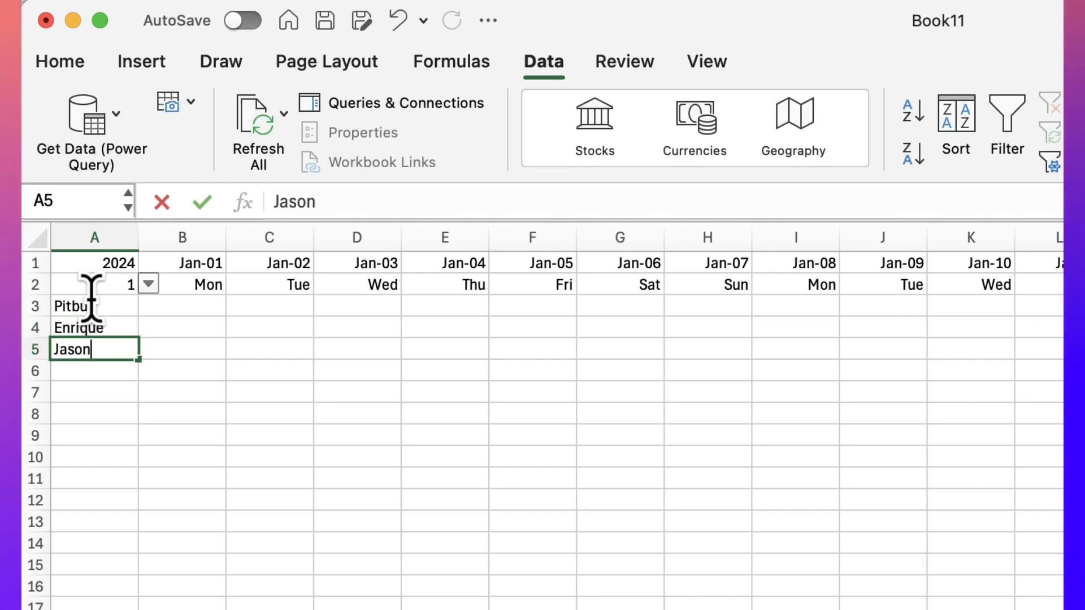
pyautogui.click(204, 311)
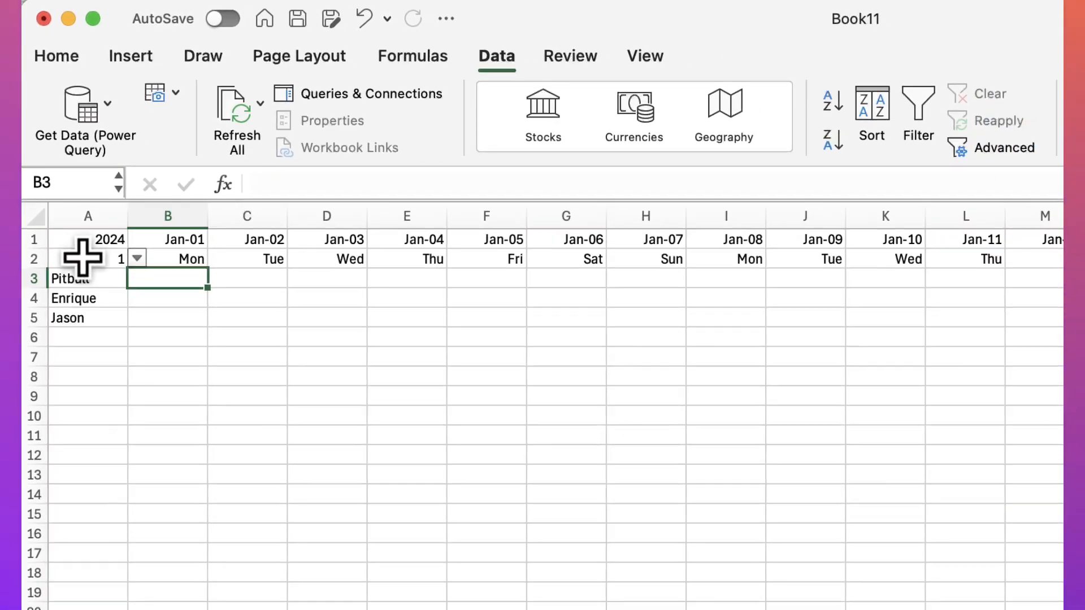
# Fill the weekday row B2:AF2 with light green
pyautogui.click(93, 284)
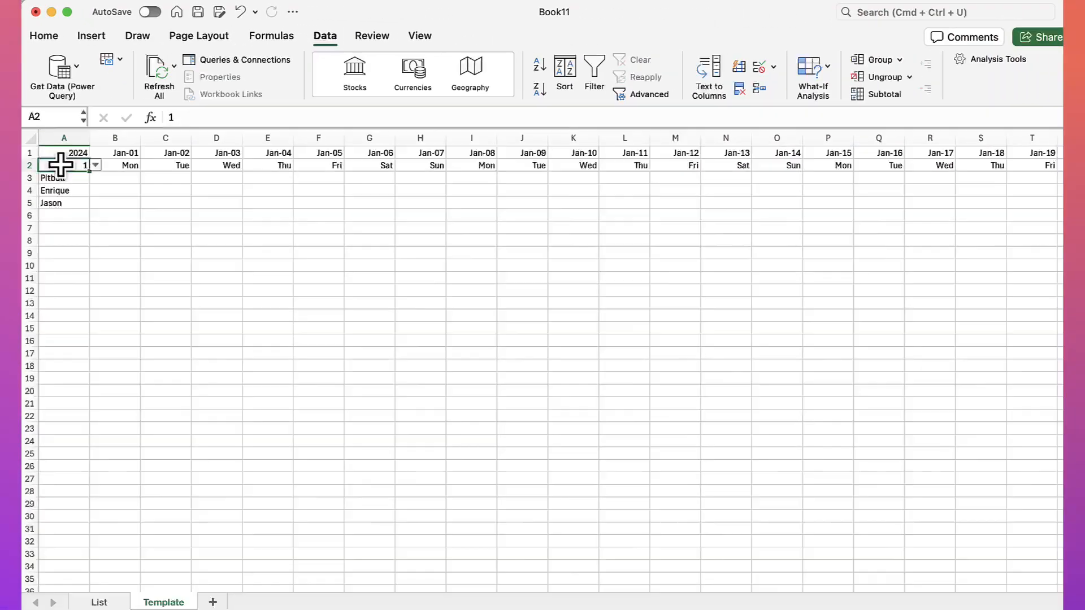
pyautogui.click(182, 285)
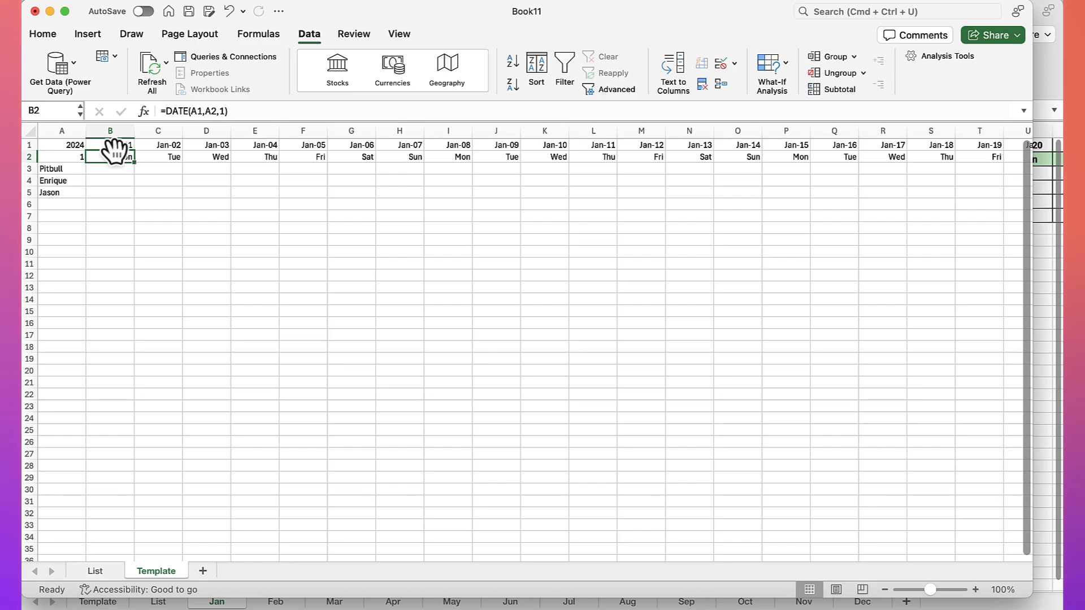
pyautogui.hotkey('ctrl', 'shift', 'Right')
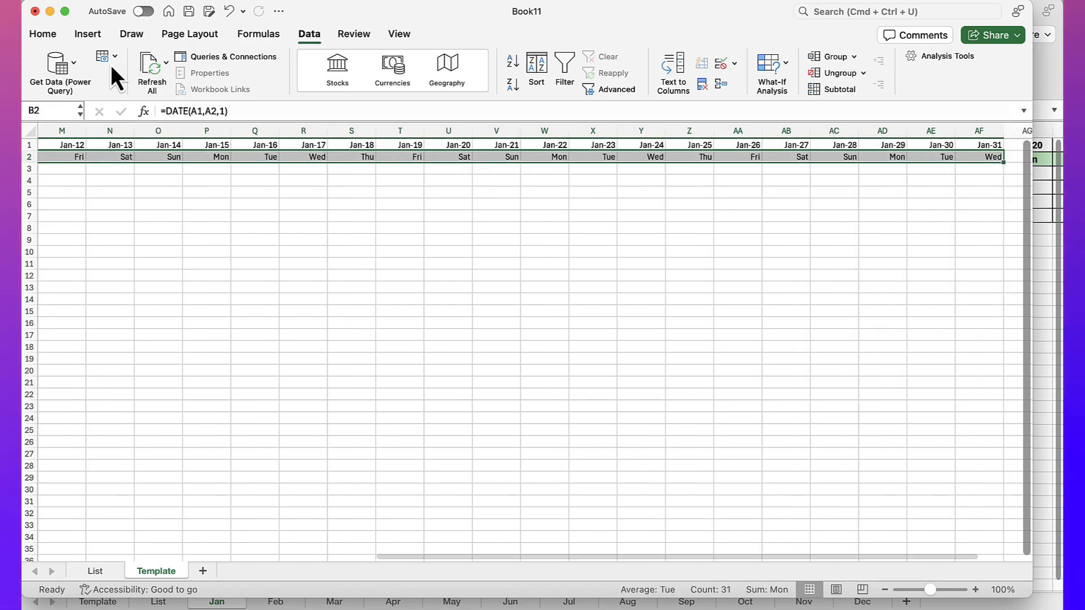
pyautogui.click(46, 37)
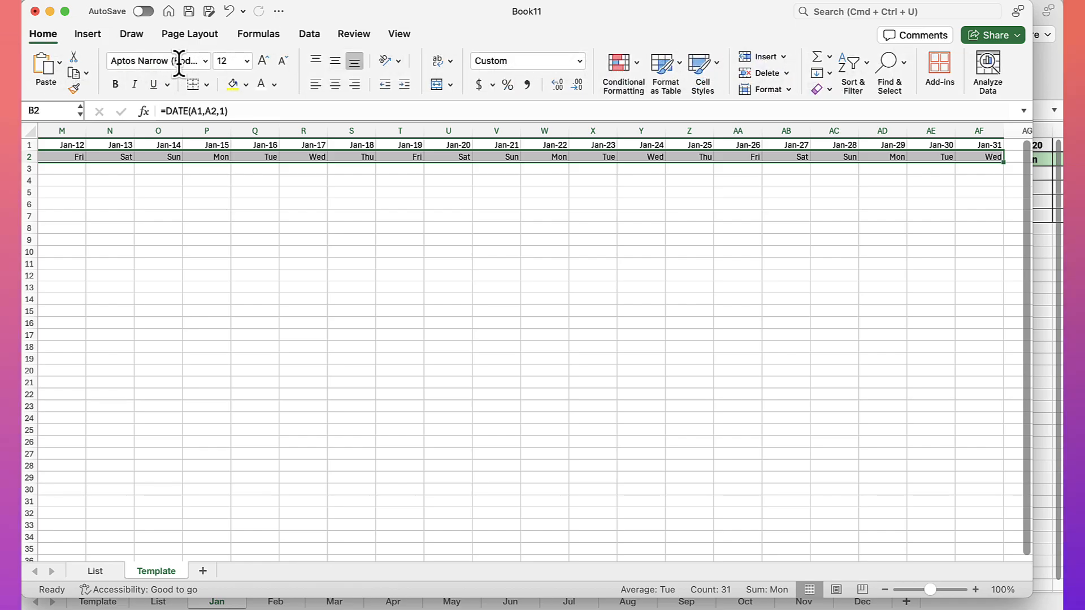
pyautogui.click(246, 84)
pyautogui.click(304, 171)
# Fill the team member cells A3:A5 with dark blue and set their font color to white
pyautogui.hscroll(-10, 146, 144)
pyautogui.click(62, 169)
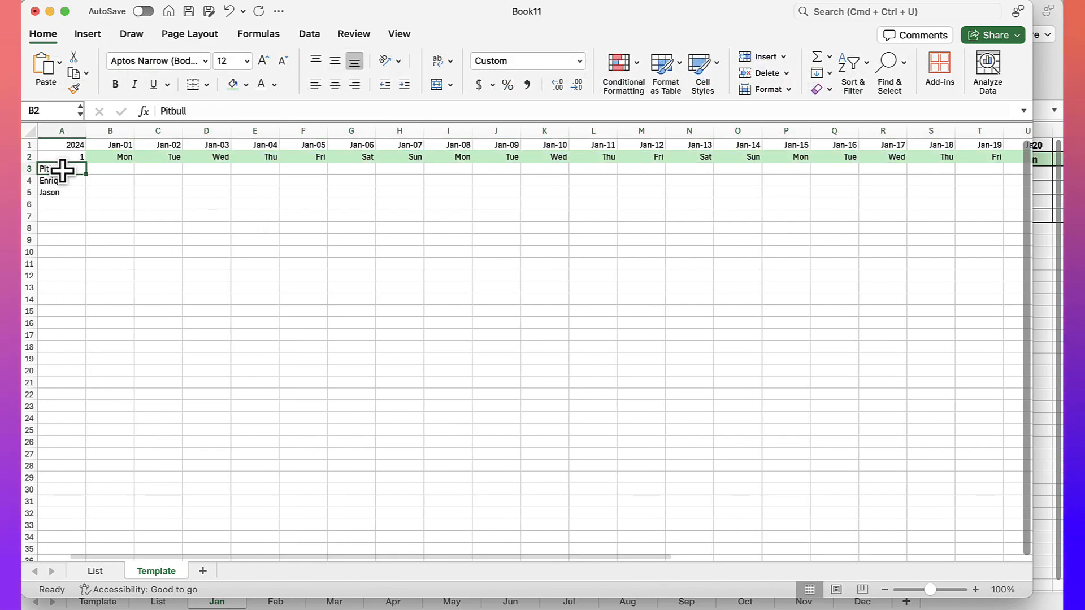
pyautogui.moveTo(62, 170); pyautogui.dragTo(59, 192)
pyautogui.click(246, 85)
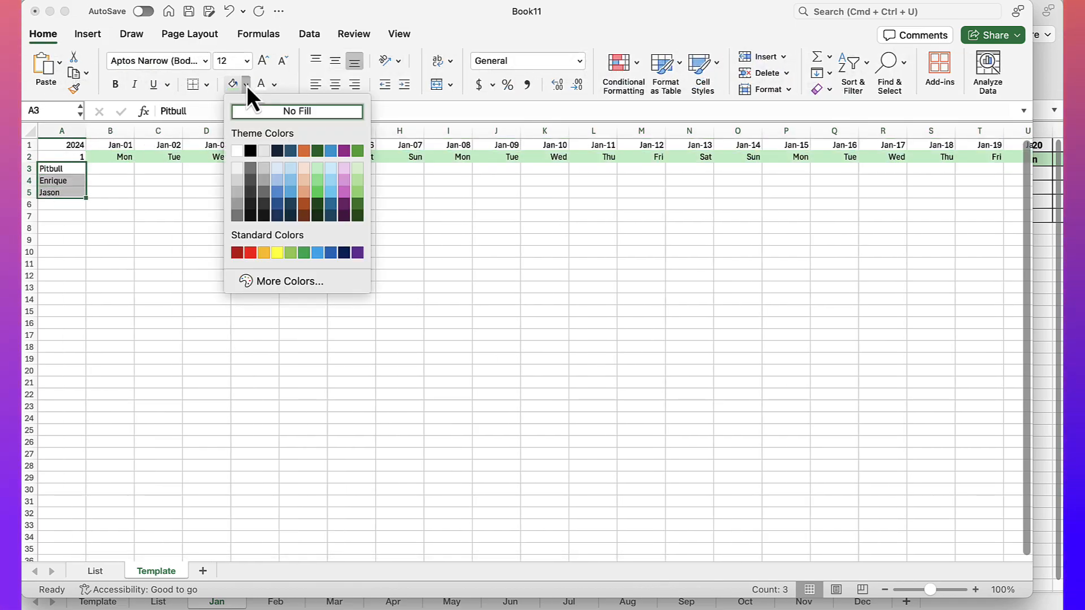
pyautogui.click(276, 204)
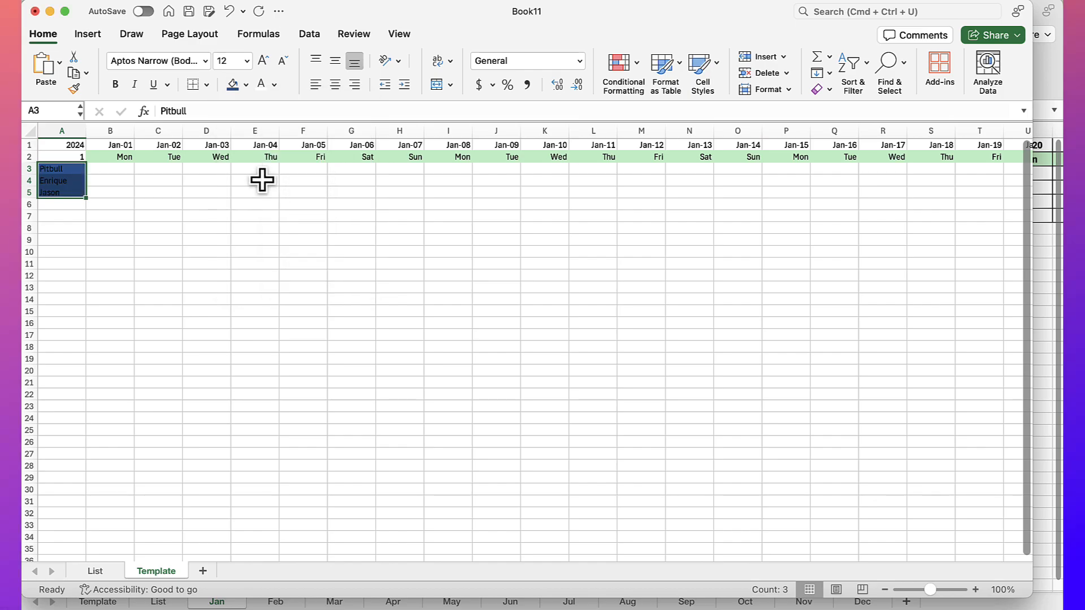
pyautogui.click(262, 87)
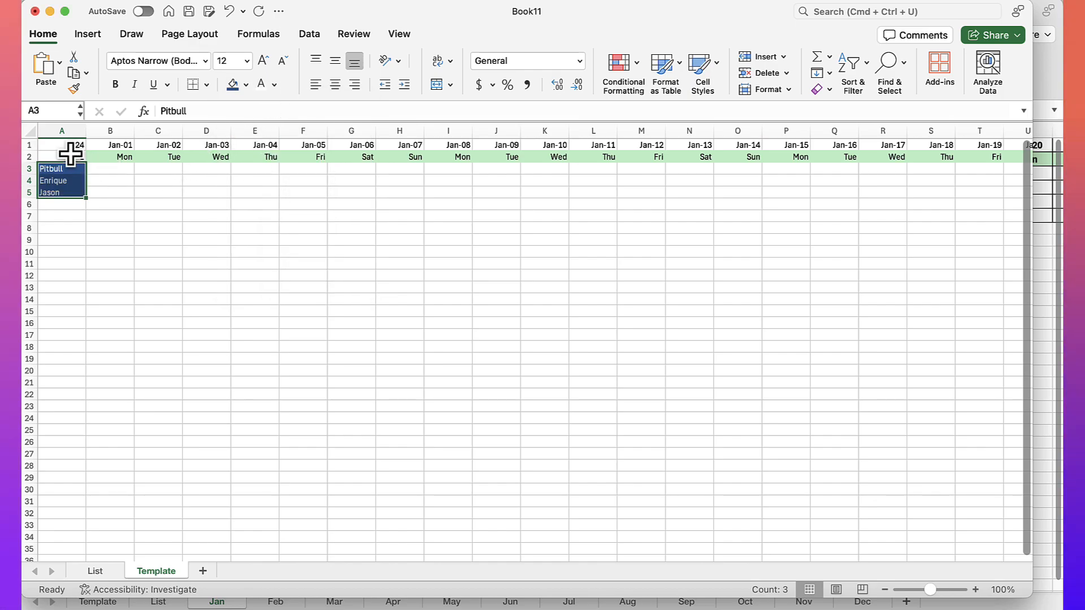
# Make the header rows A1:AF2 and the team member names in A3:A5 bold
pyautogui.moveTo(66, 147); pyautogui.dragTo(64, 153)
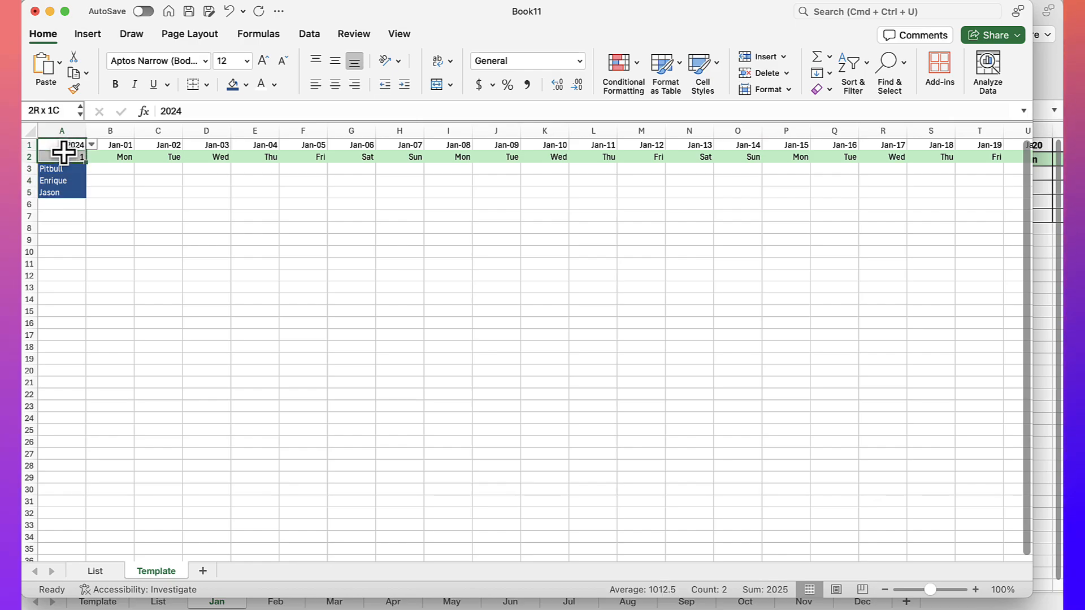
pyautogui.press('super+shift+Right')
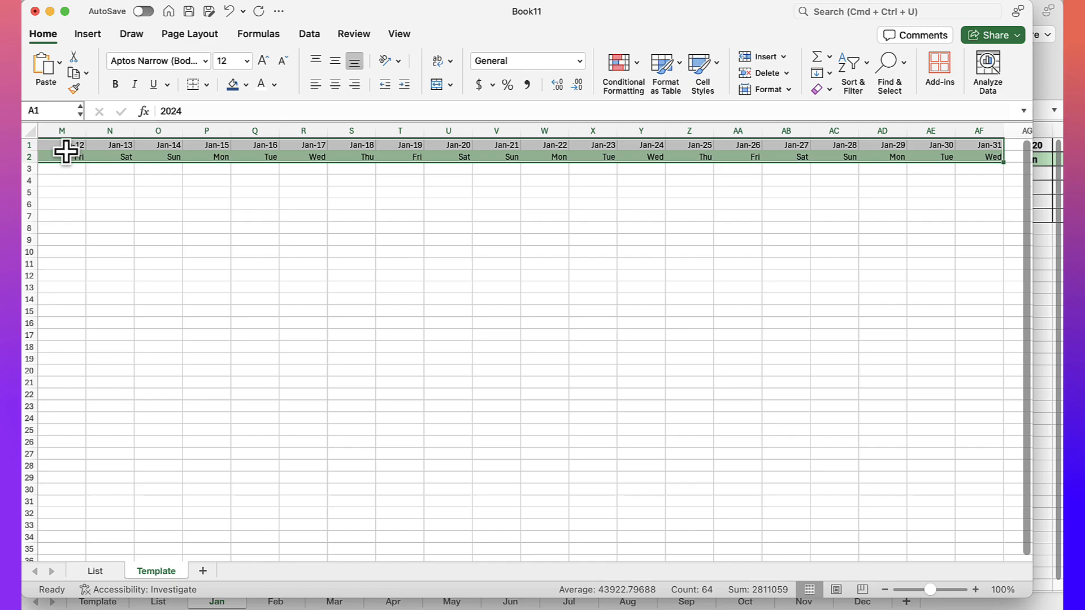
pyautogui.hscroll(-10, 65, 151)
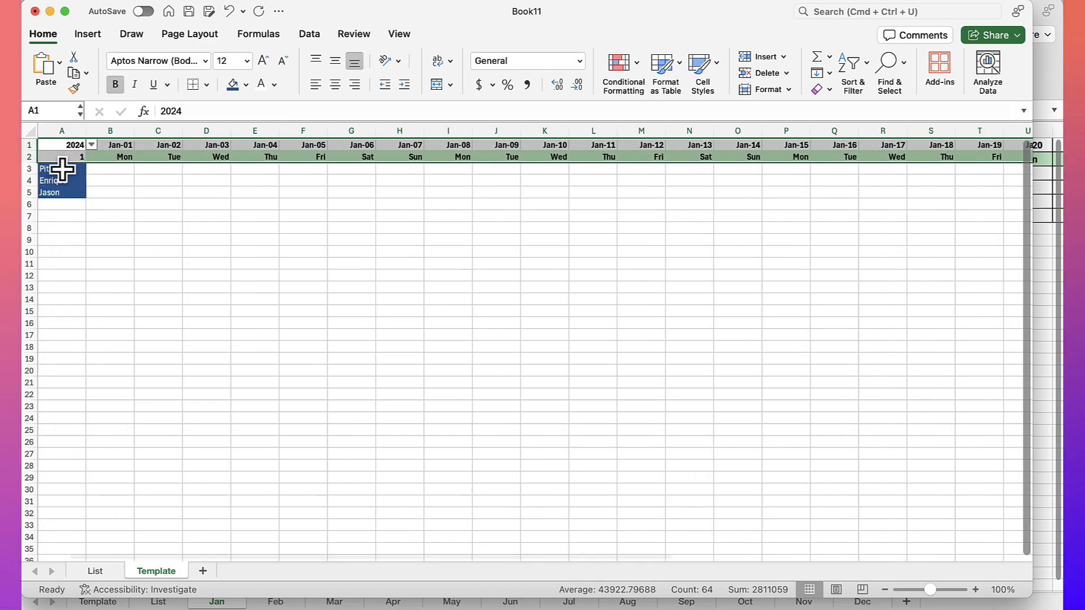
pyautogui.moveTo(63, 168); pyautogui.dragTo(67, 186)
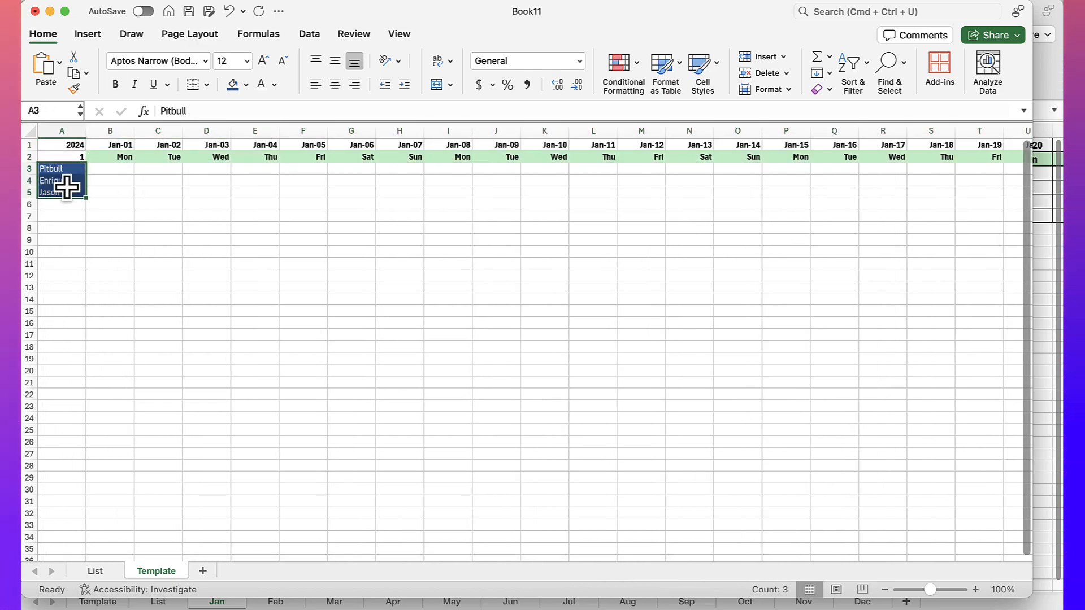
pyautogui.press('super+b')
# Center the contents of the calendar range A1:AF5 both vertically and horizontally
pyautogui.click(51, 146)
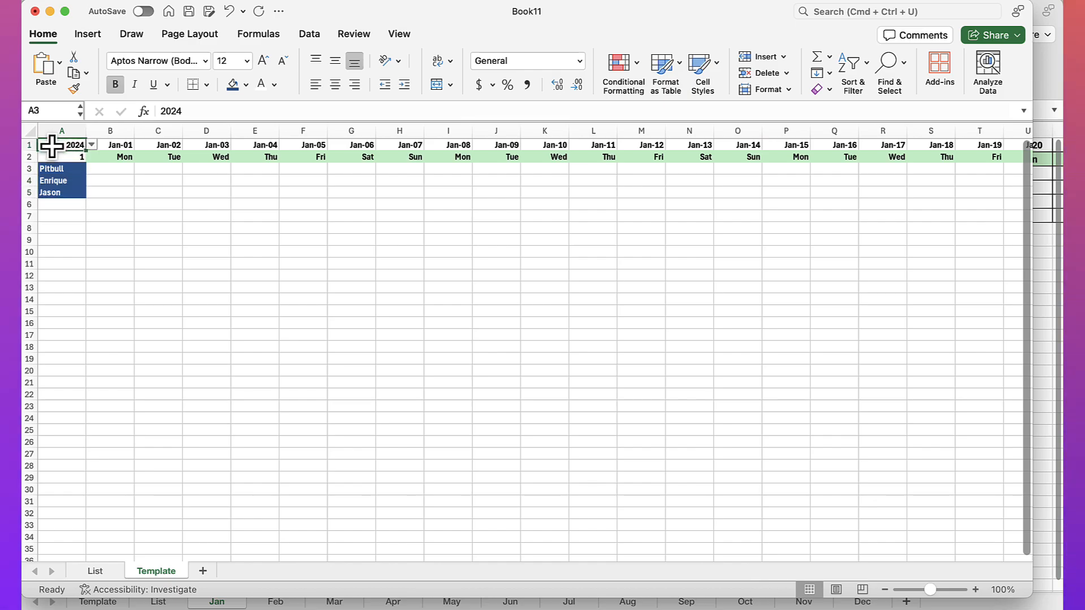
pyautogui.moveTo(52, 146); pyautogui.dragTo(931, 186)
pyautogui.click(335, 61)
pyautogui.click(335, 85)
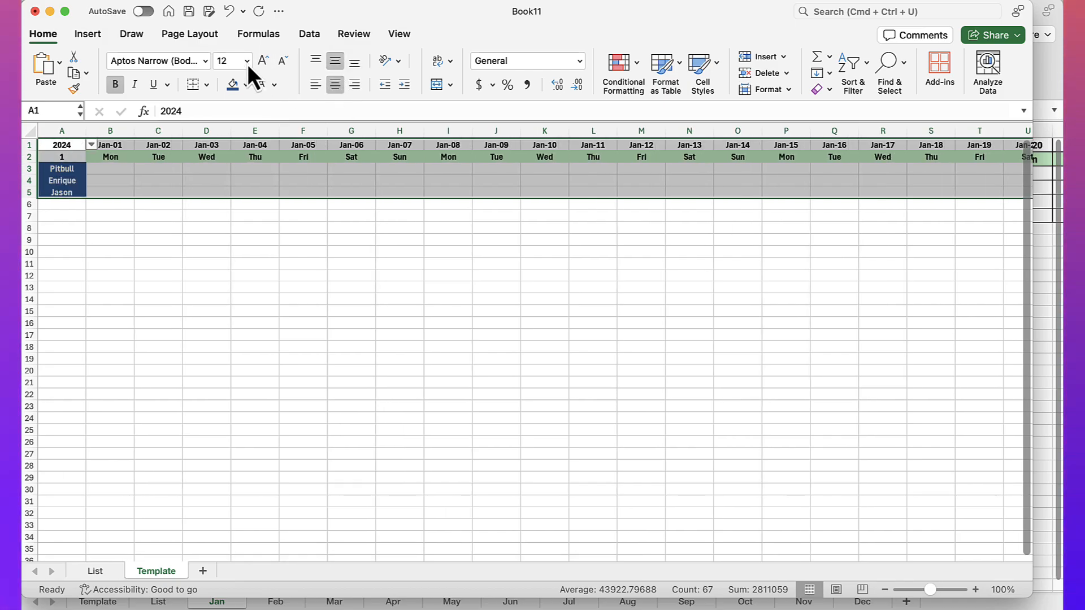
# Apply borders around every cell in the calendar range A1:AF5
pyautogui.click(208, 86)
pyautogui.click(243, 220)
pyautogui.click(172, 170)
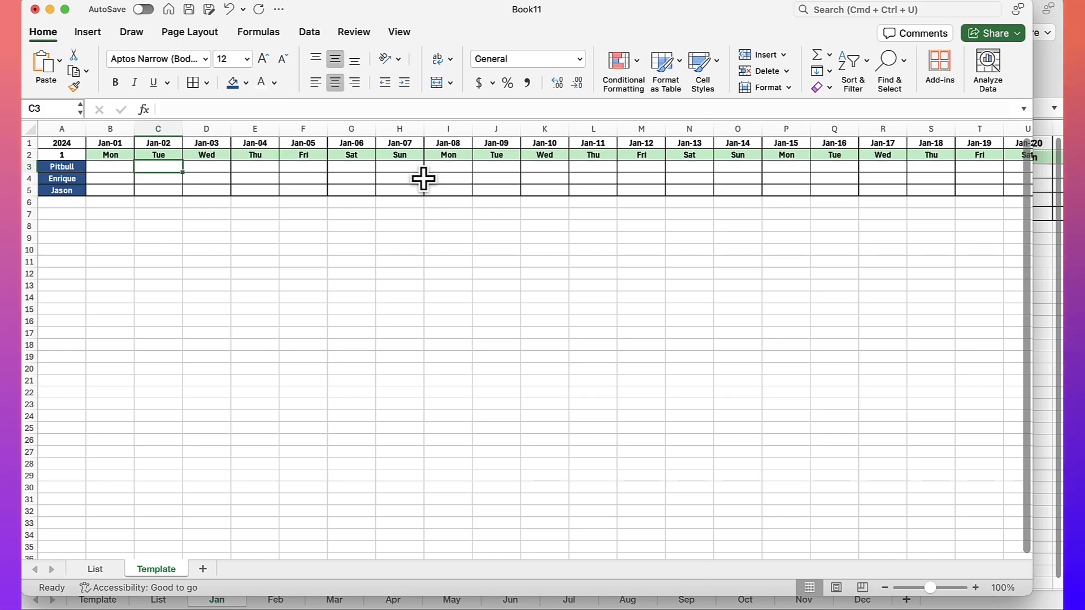
# Enter the formula =WEEKDAY(G2,2) in cell G7 to number the weekday with Monday as 1 and Sunday as 7
pyautogui.click(352, 215)
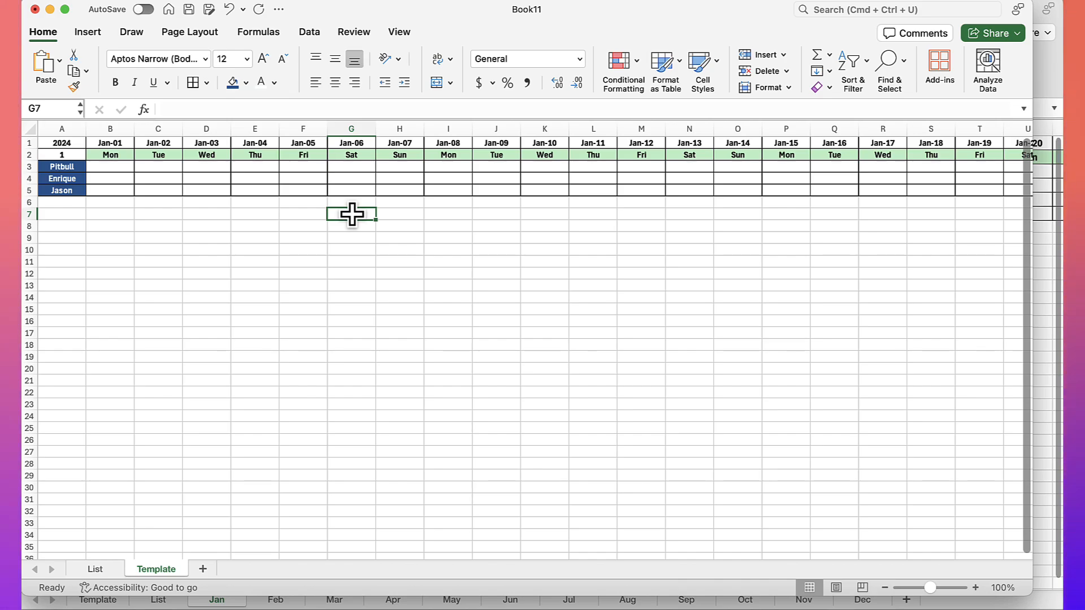
pyautogui.write('=')
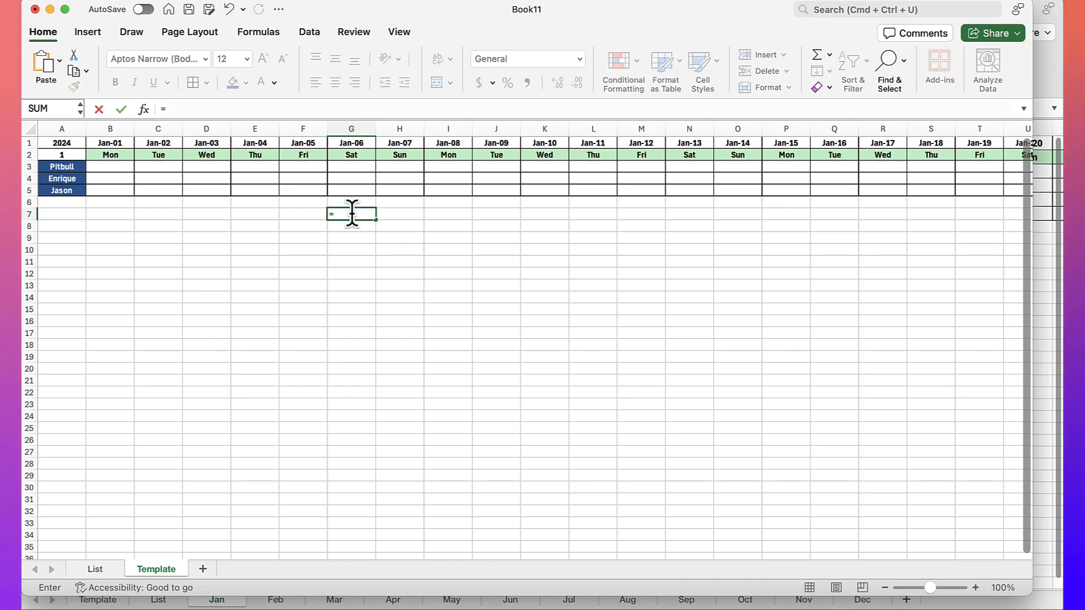
pyautogui.write('wee')
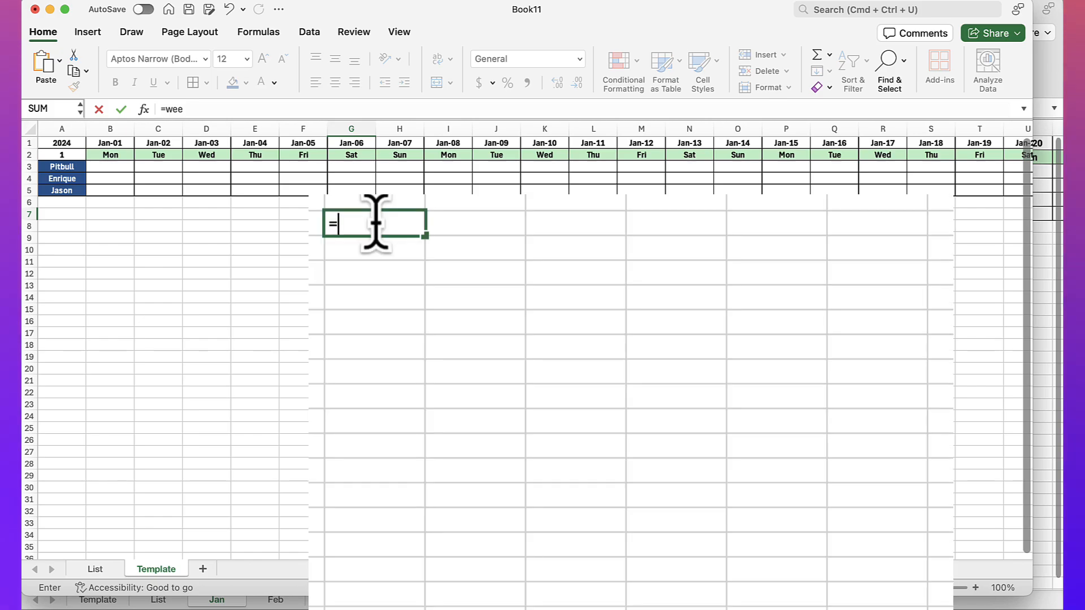
pyautogui.write('kday')
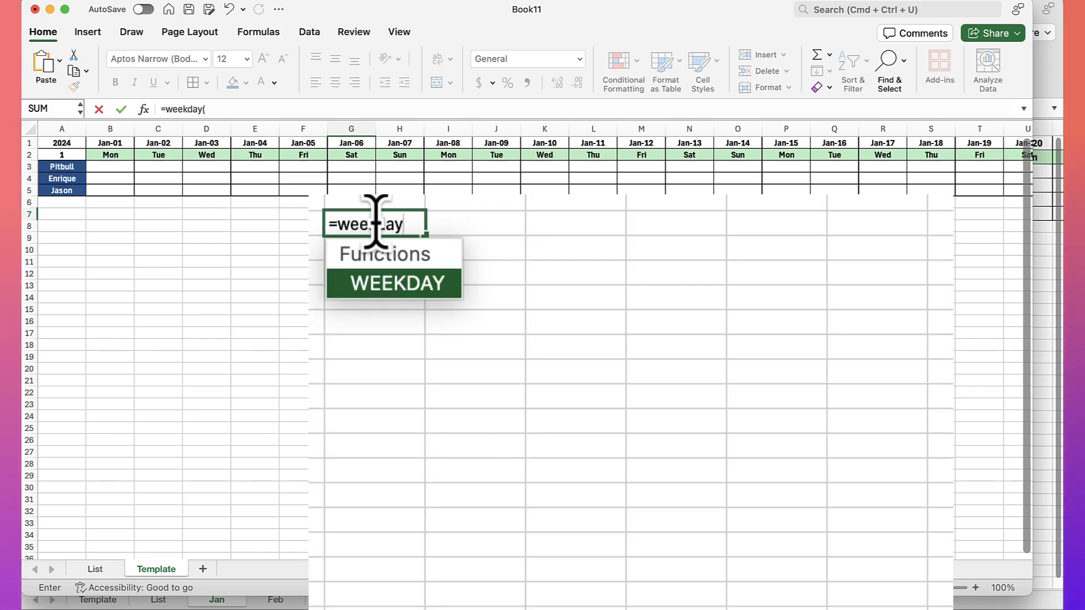
pyautogui.write('(')
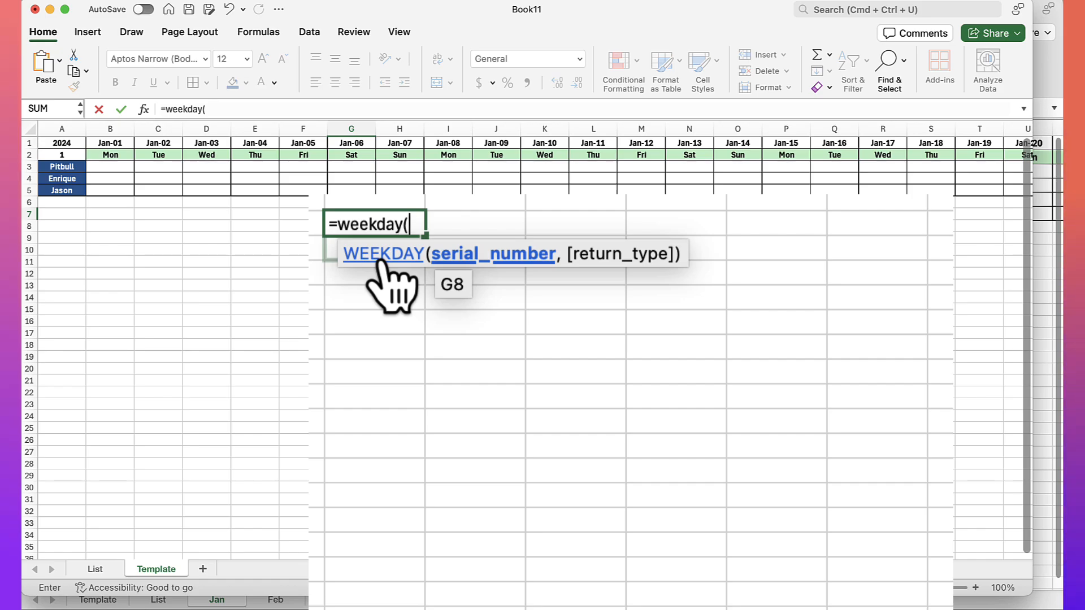
pyautogui.click(358, 156)
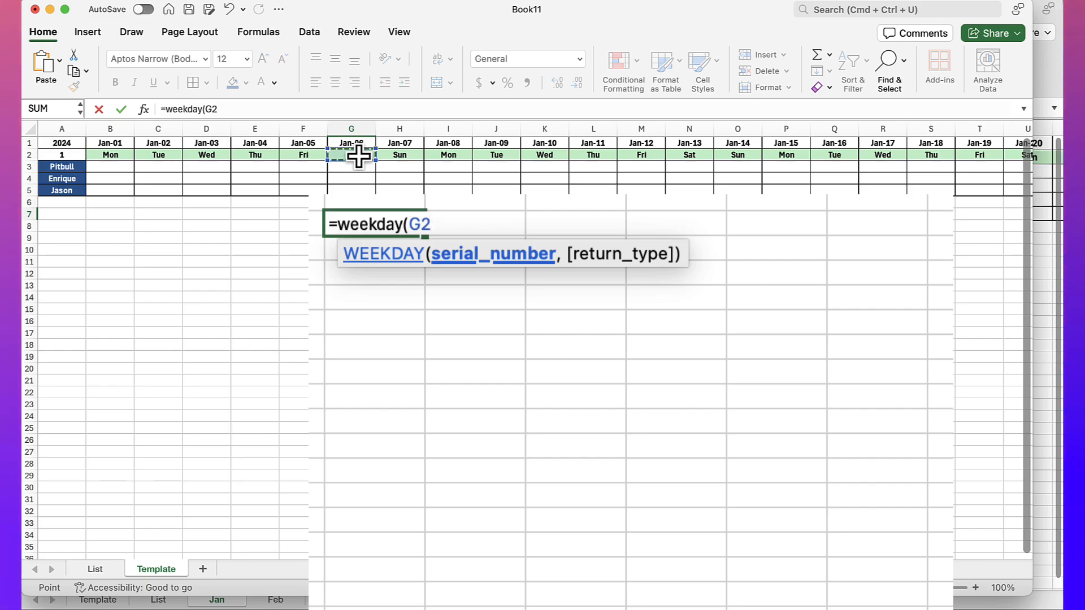
pyautogui.write(',2')
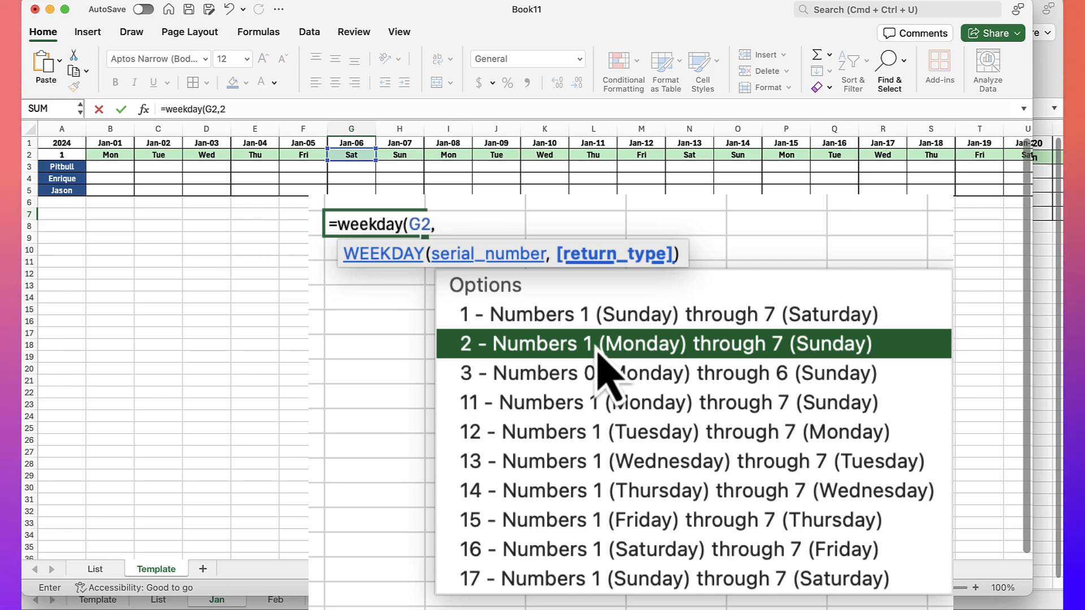
pyautogui.doubleClick(602, 355)
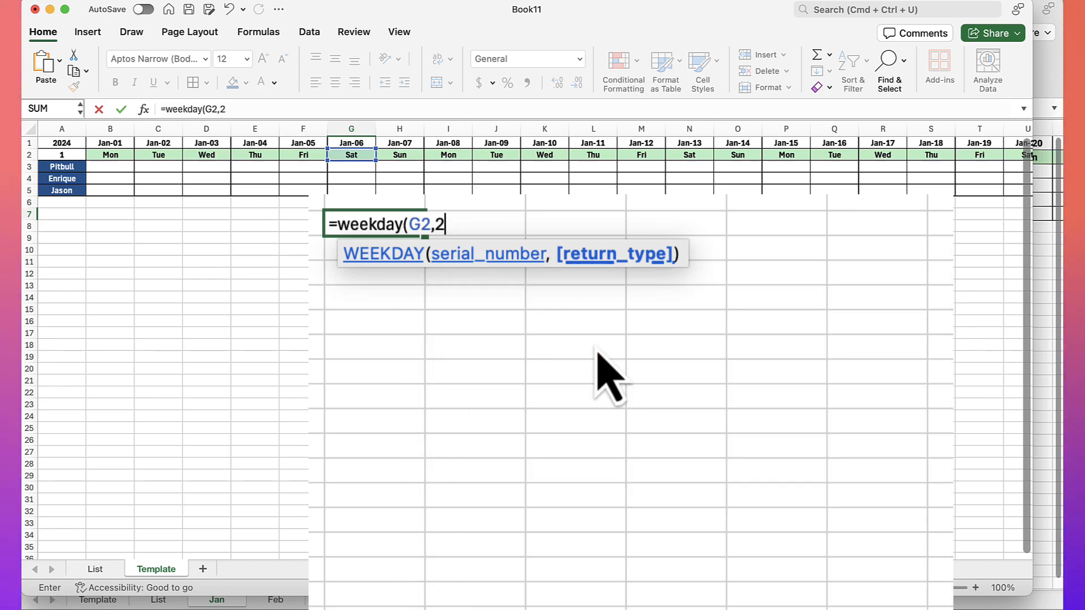
pyautogui.press('Return')
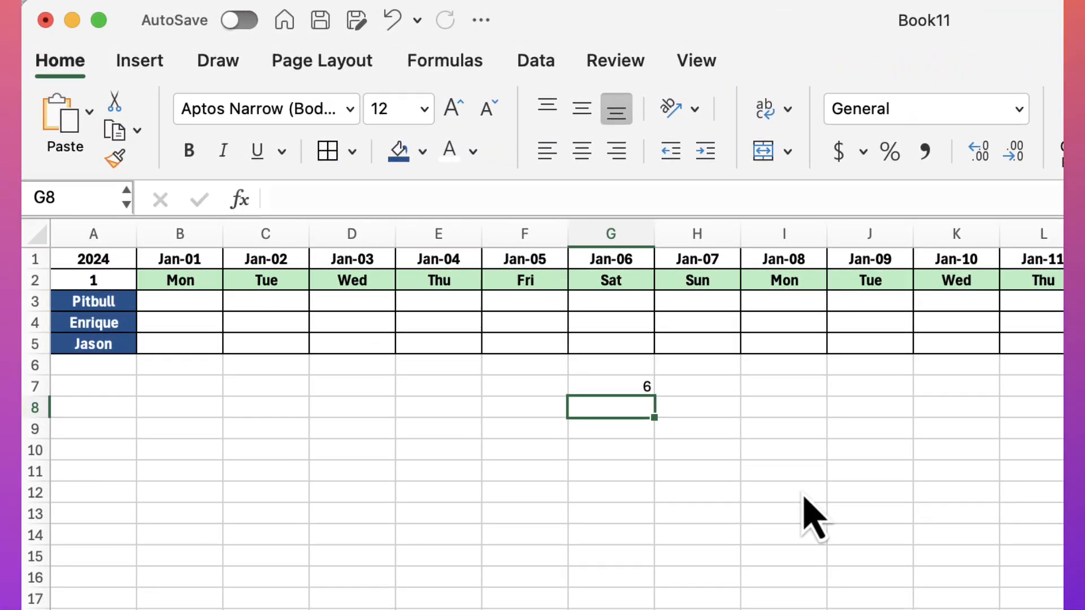
pyautogui.click(603, 389)
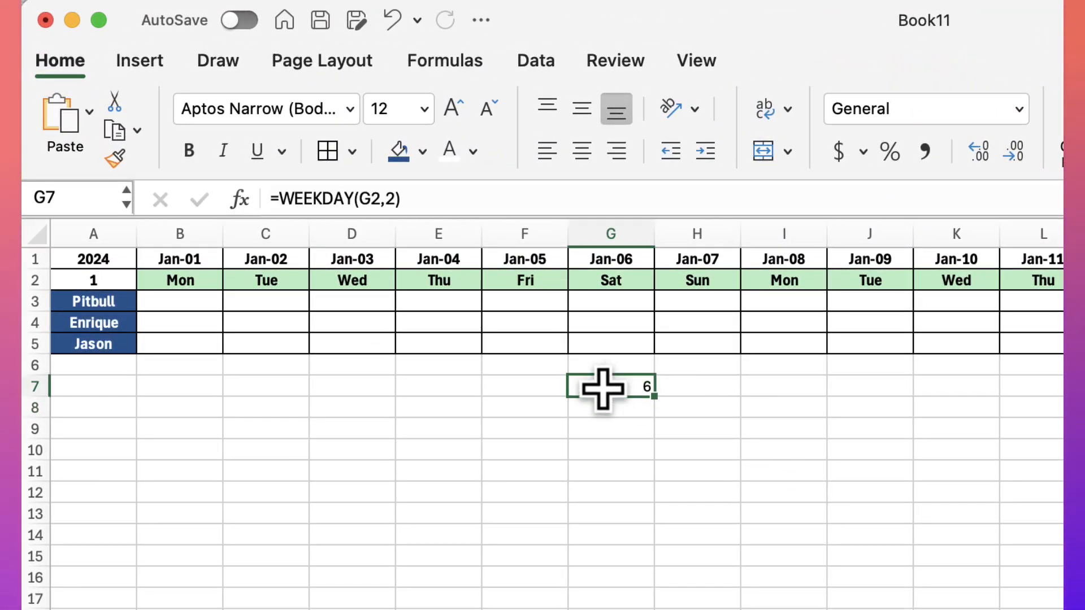
# Copy the WEEKDAY formula from G7 into the neighbouring cells H7 and I7
pyautogui.press('super+c')
pyautogui.click(671, 382)
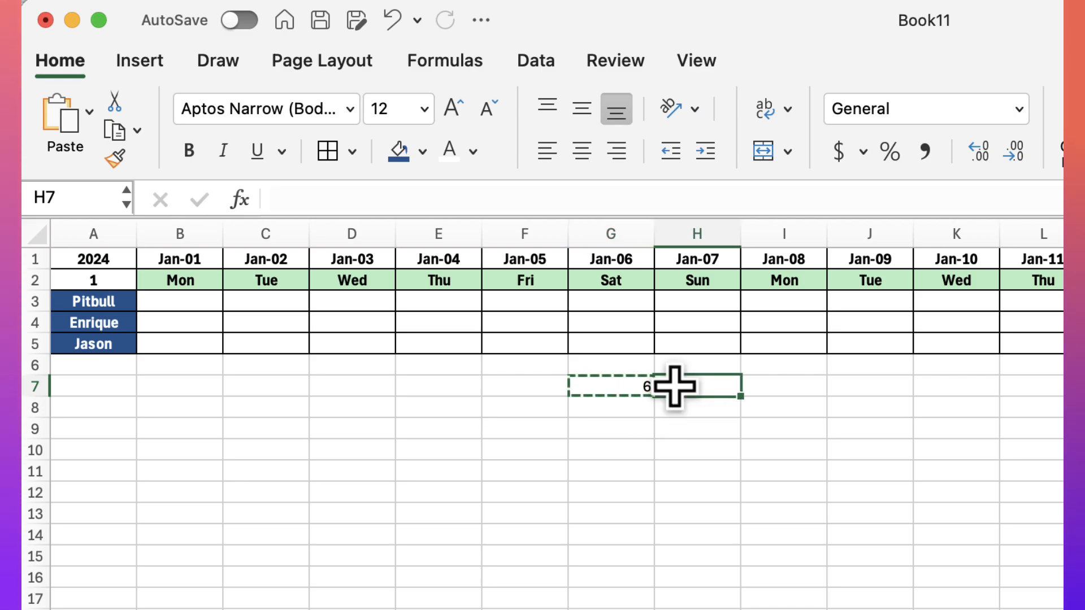
pyautogui.press('super+v')
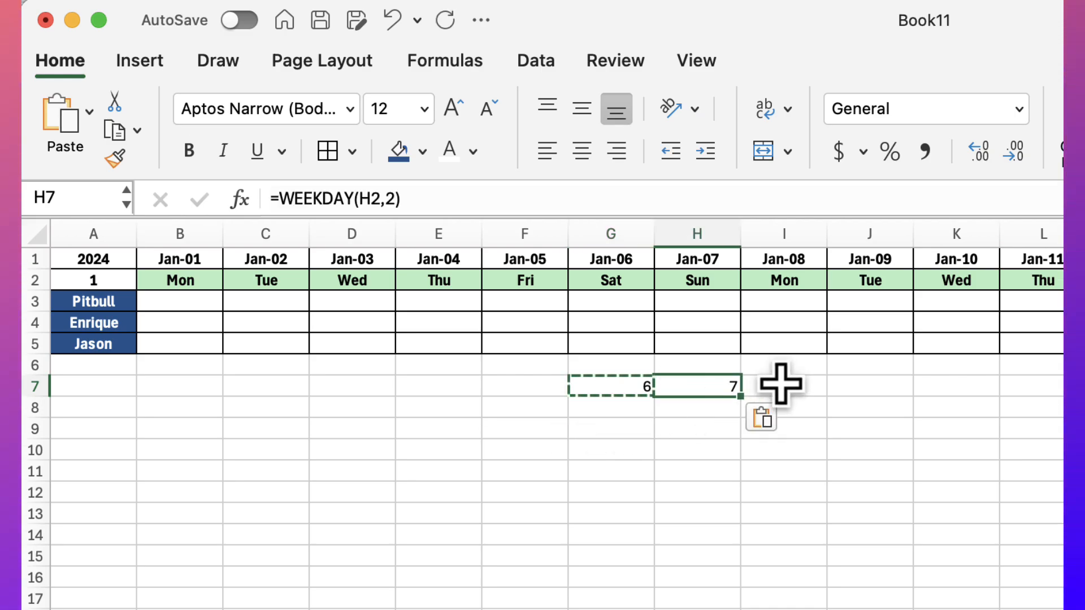
pyautogui.click(784, 385)
pyautogui.press('super+v')
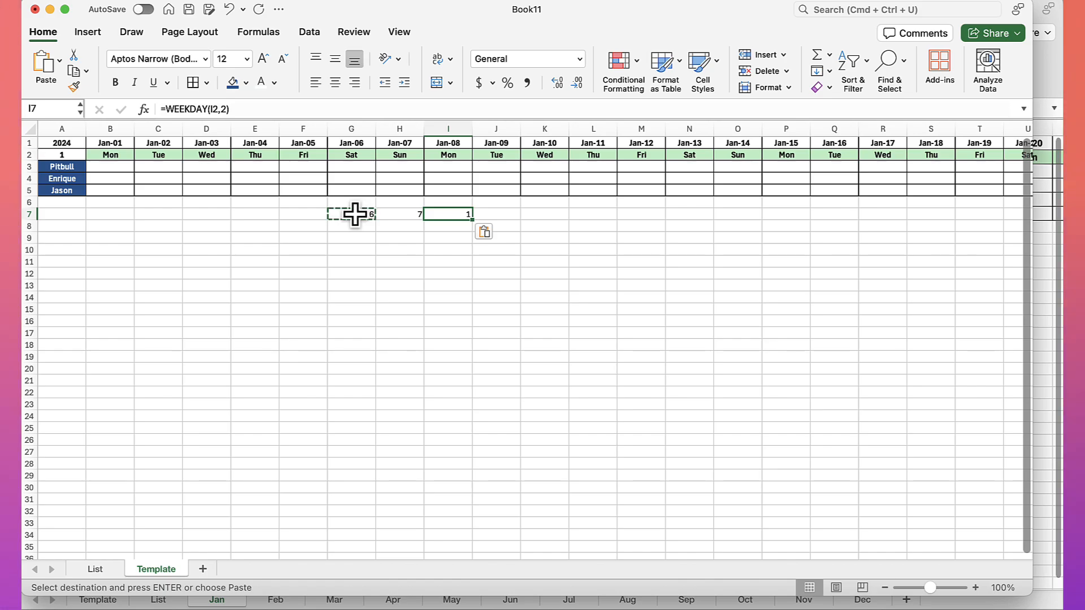
# Extend the formula in I7 to =WEEKDAY(I2,2)>5 so it tests whether the date falls on a weekend
pyautogui.click(268, 113)
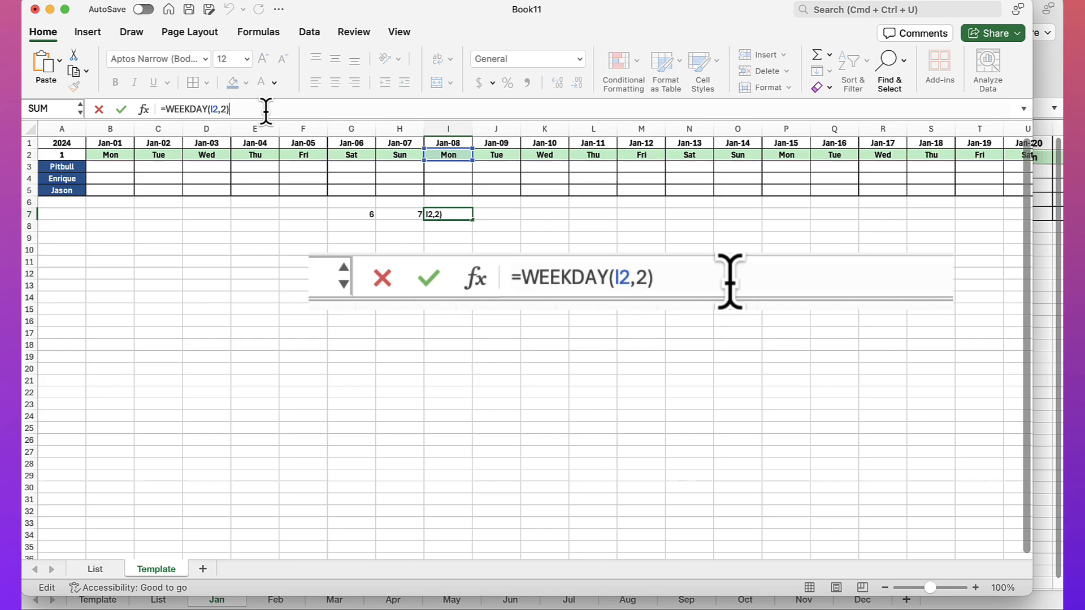
pyautogui.write('>5')
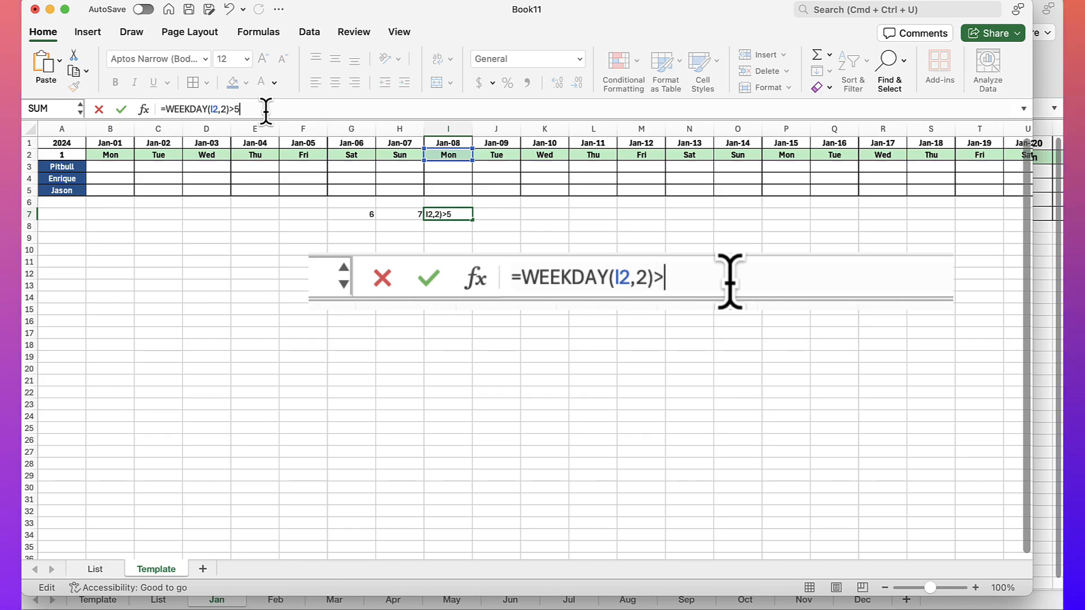
pyautogui.press('Return')
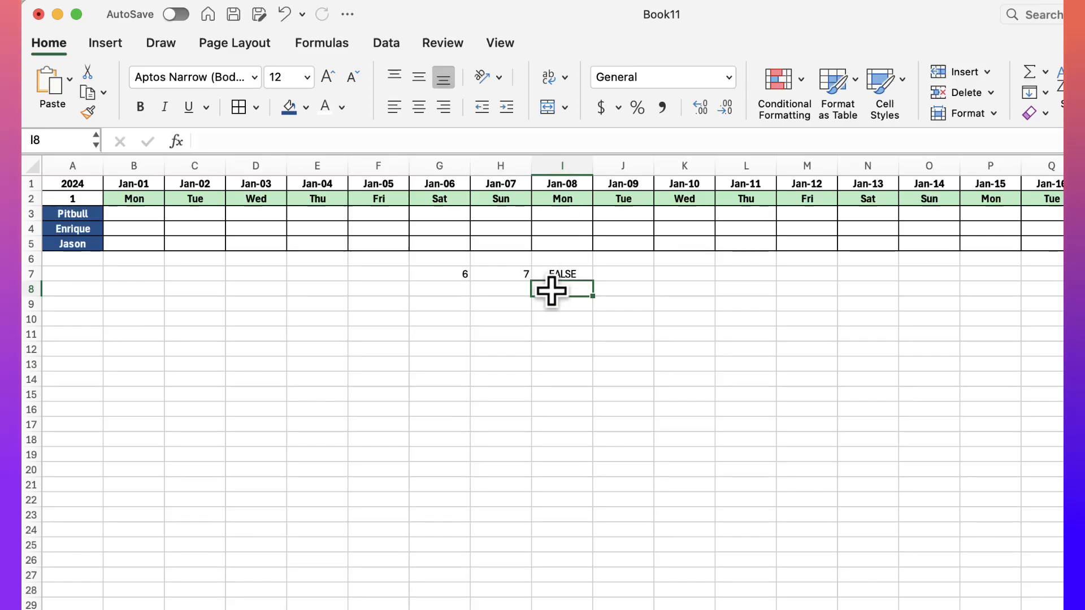
# Copy the weekend test formula from I7 to the other cells of row 7, covering G7:H7 and J7:L7
pyautogui.click(556, 276)
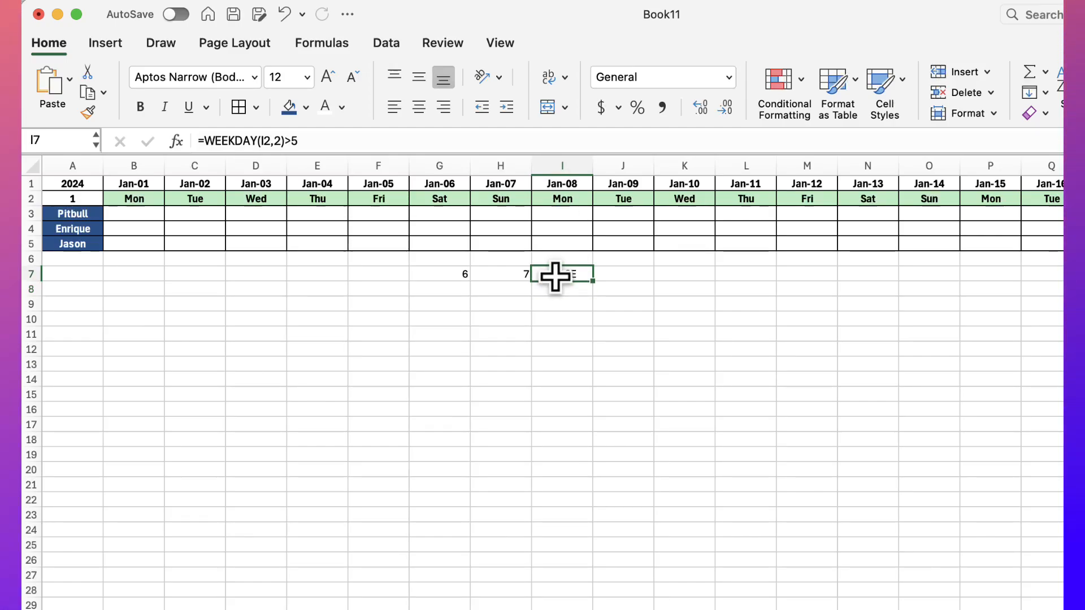
pyautogui.click(514, 276)
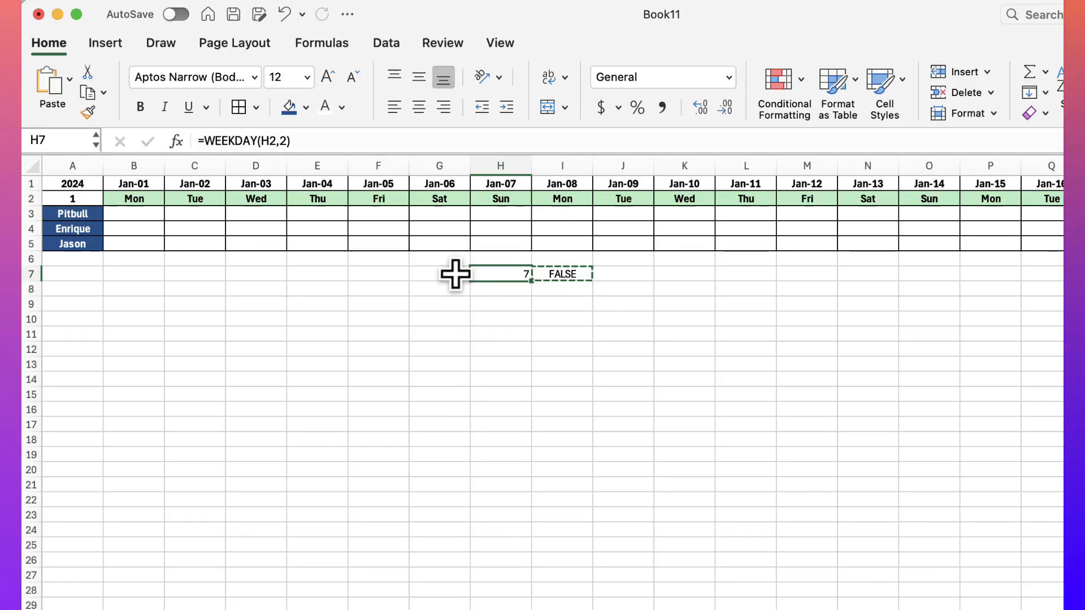
pyautogui.moveTo(456, 274); pyautogui.dragTo(491, 277)
pyautogui.press('super+v')
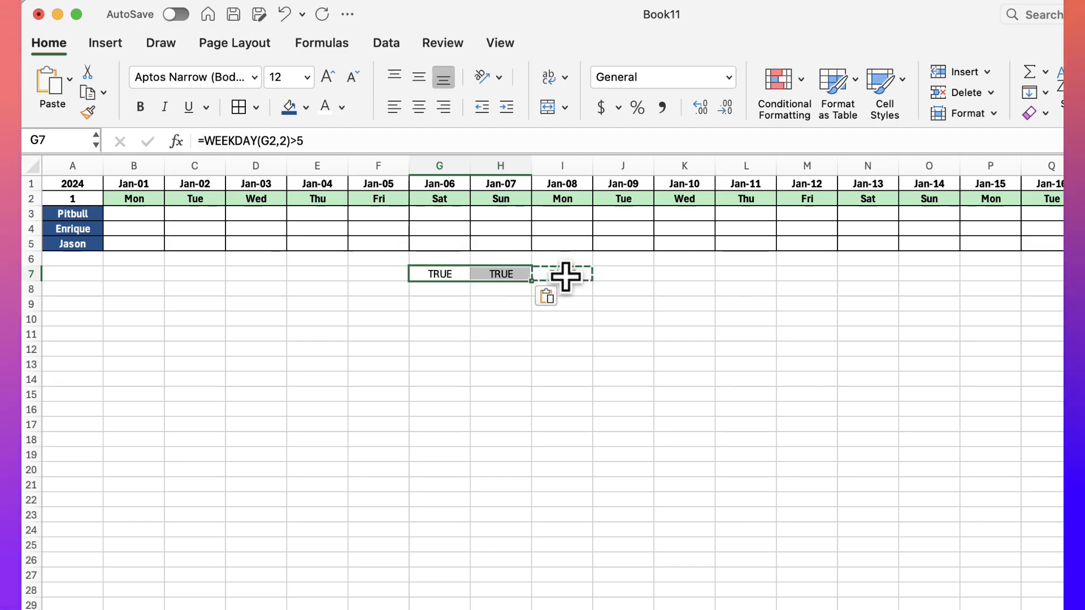
pyautogui.click(565, 276)
pyautogui.press('super+v')
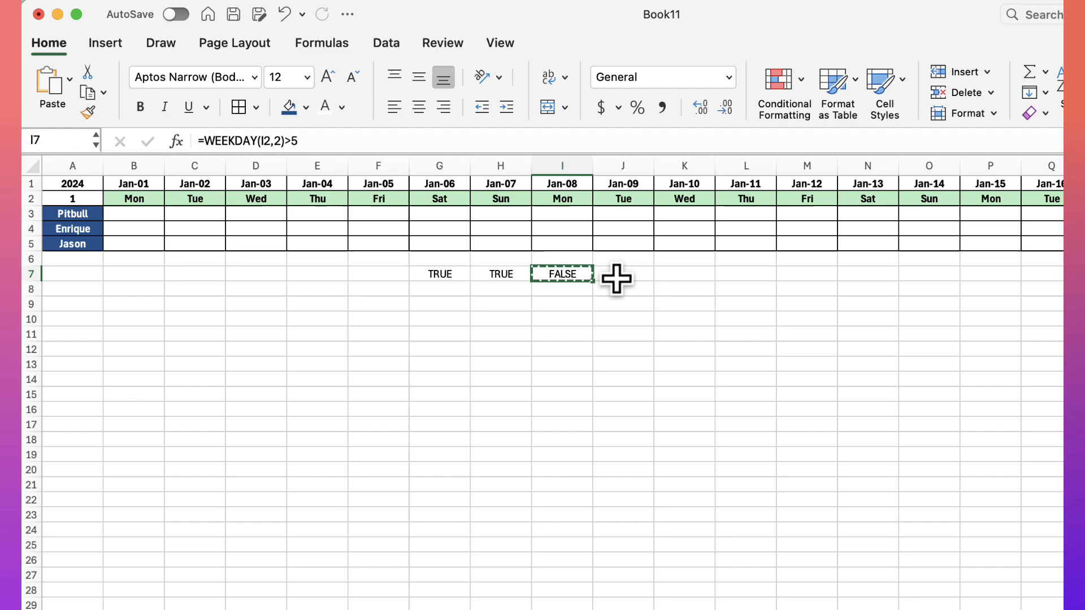
pyautogui.moveTo(649, 273); pyautogui.dragTo(730, 277)
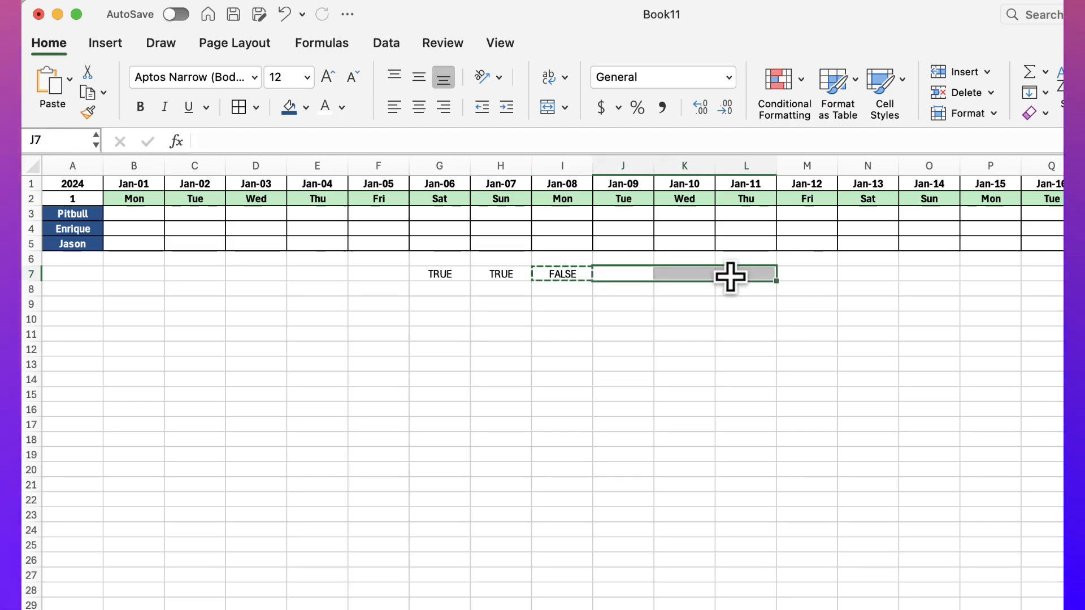
pyautogui.press('super+v')
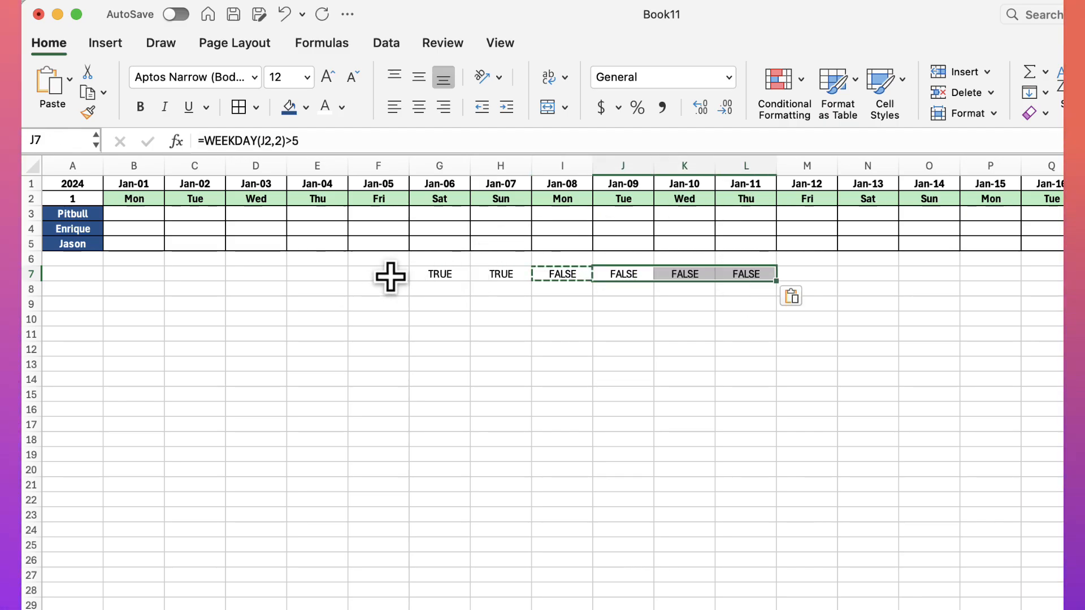
# Copy the weekend test formula from G7 down to G8:G11 and across to H8:L11
pyautogui.click(438, 276)
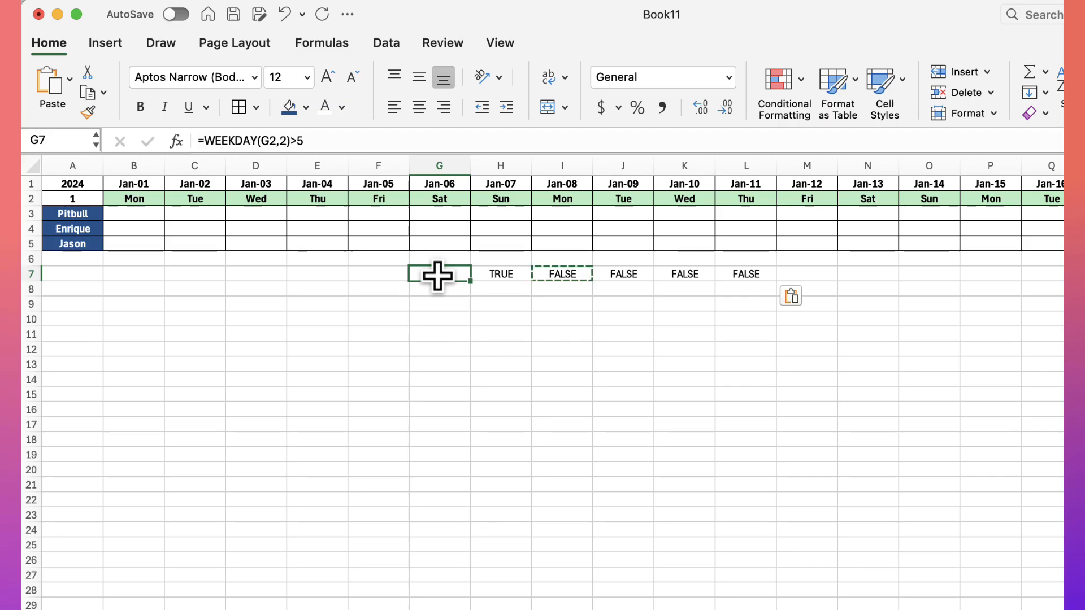
pyautogui.press('super+c')
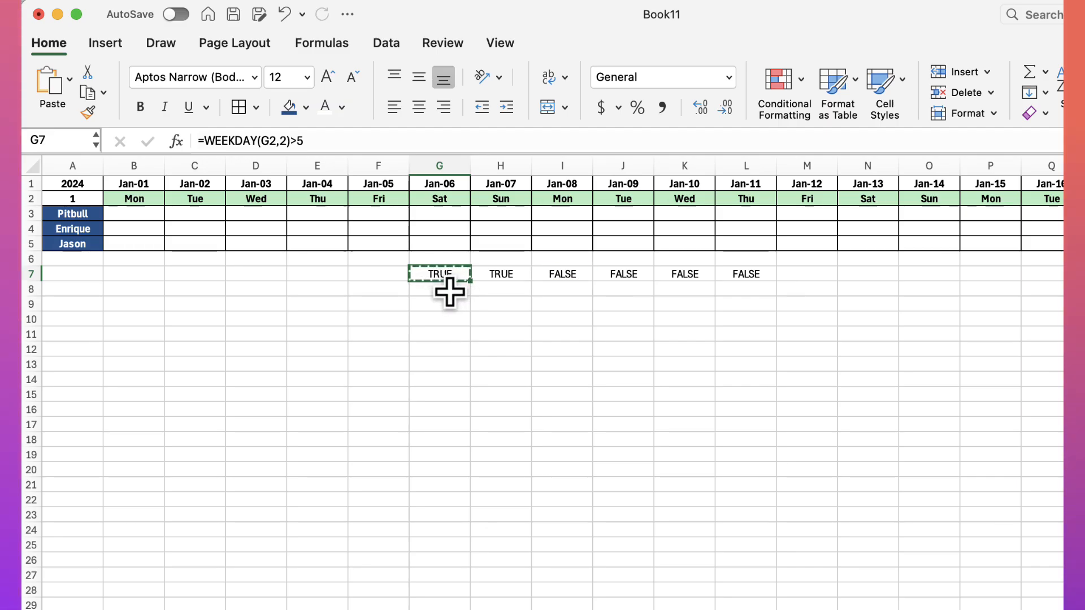
pyautogui.moveTo(447, 291); pyautogui.dragTo(440, 339)
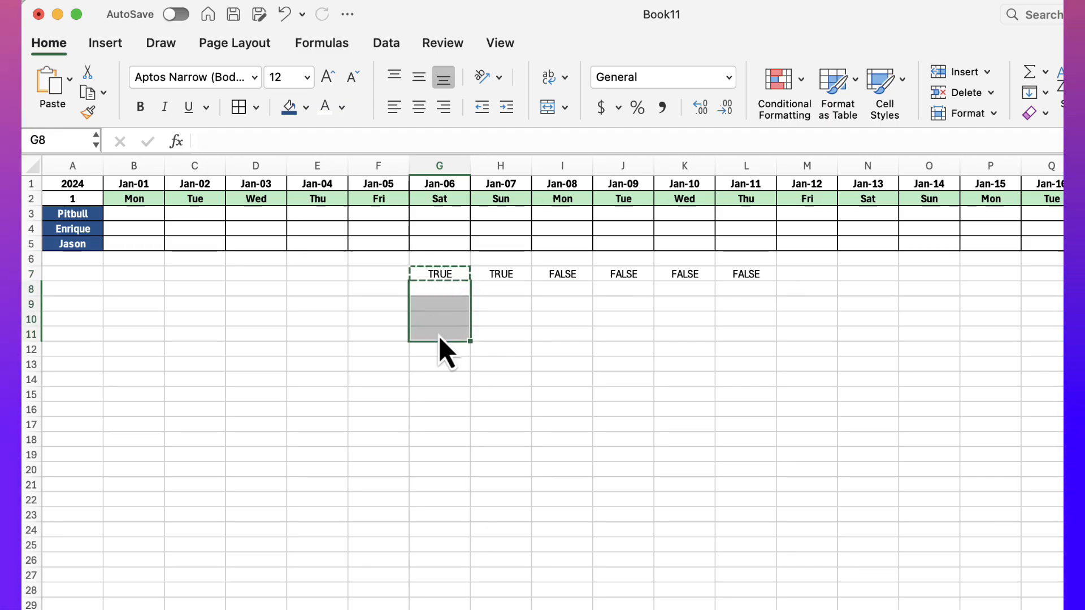
pyautogui.press('super+v')
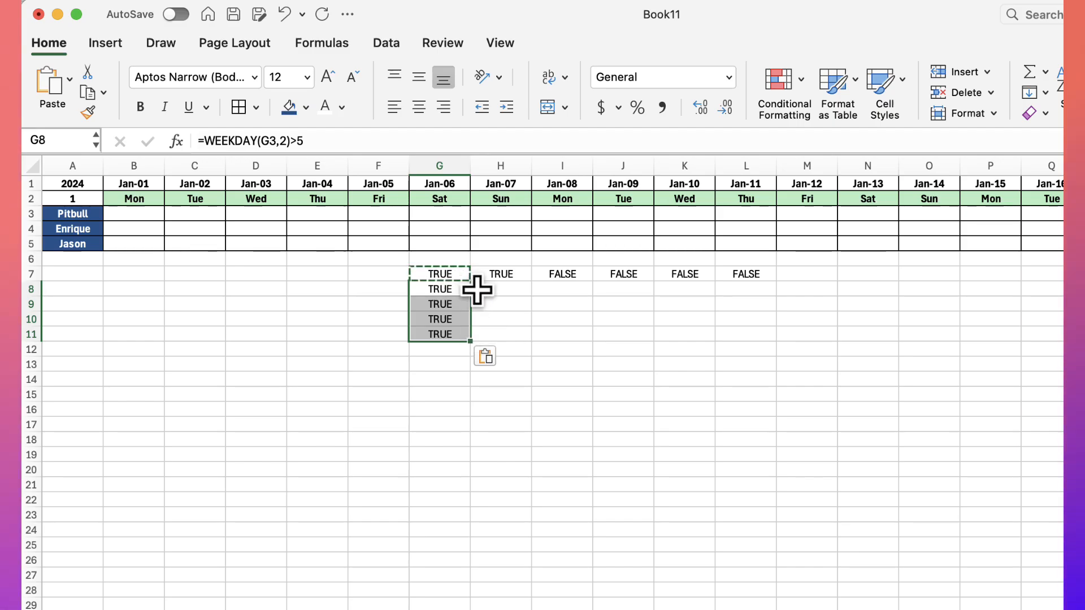
pyautogui.moveTo(480, 289); pyautogui.dragTo(720, 339)
pyautogui.press('super+v')
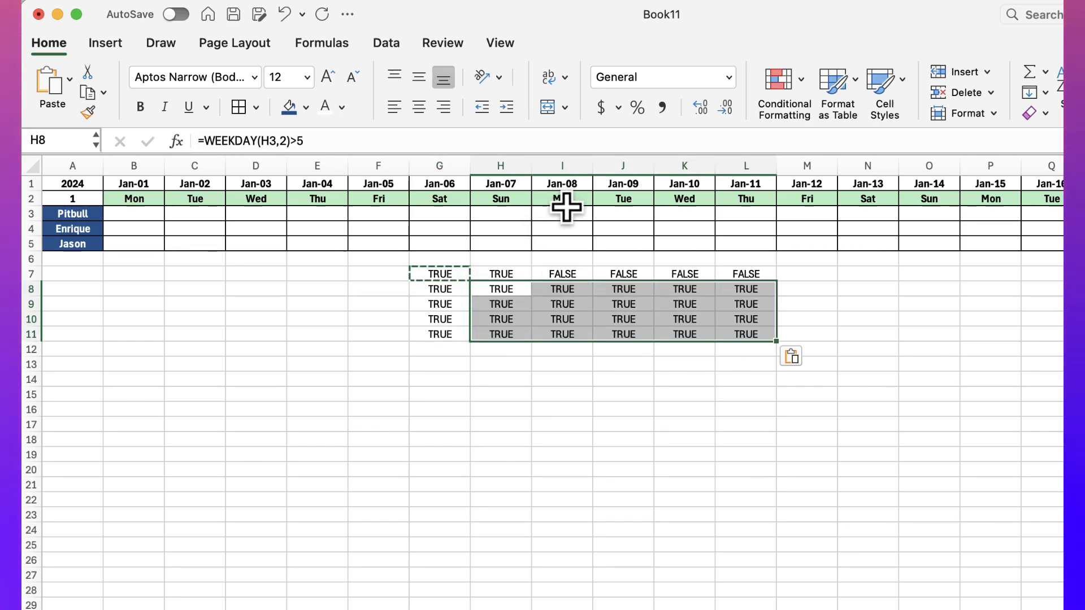
# Lock the row reference in G7 by changing the formula to =WEEKDAY(G$2,2)>5, and copy it over the range G7:L11
pyautogui.click(563, 275)
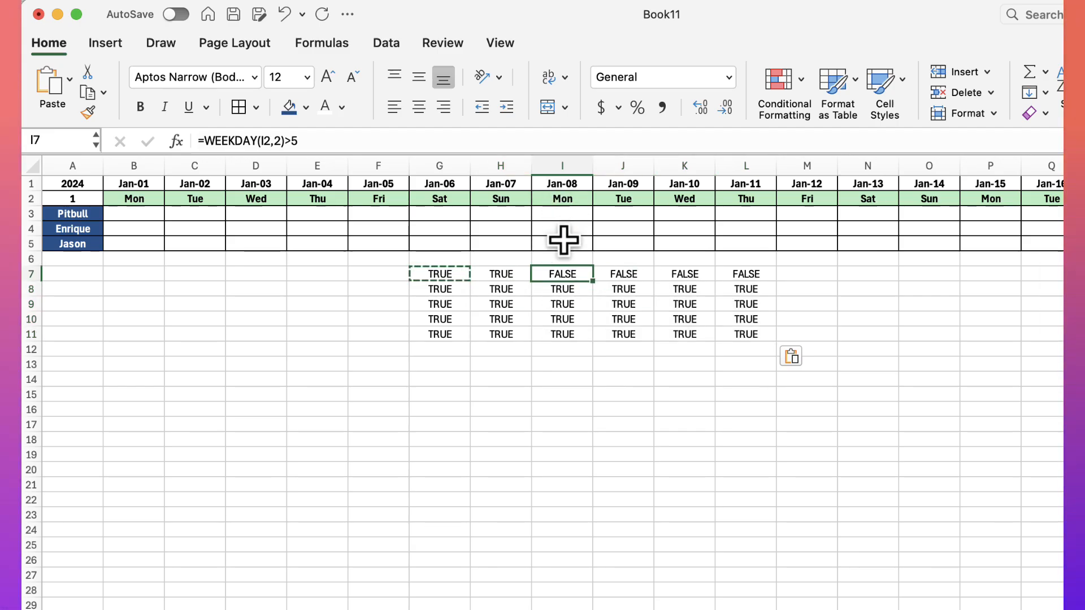
pyautogui.click(444, 274)
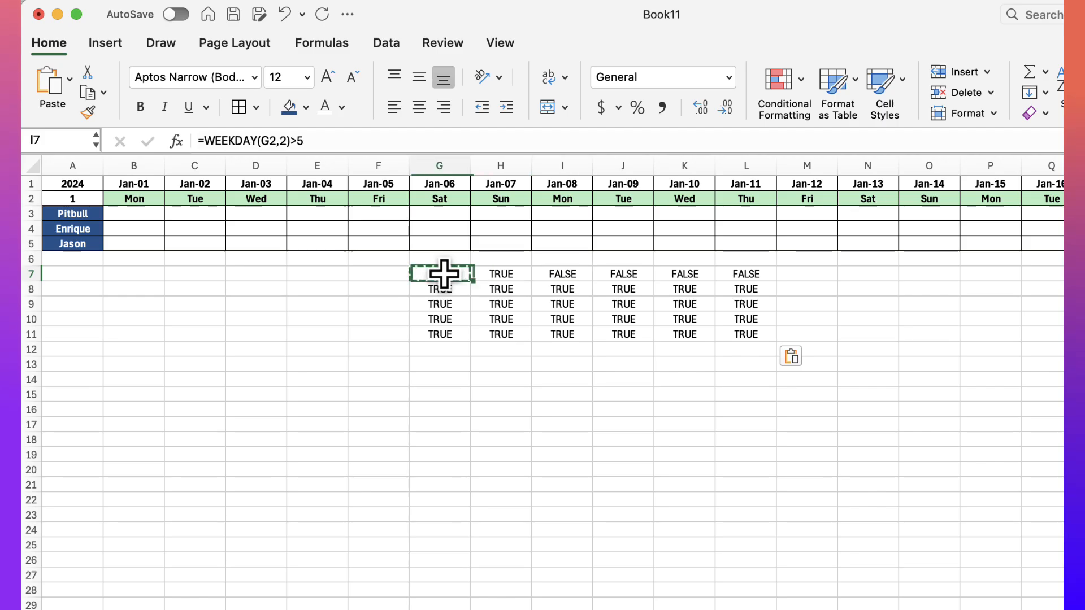
pyautogui.click(271, 145)
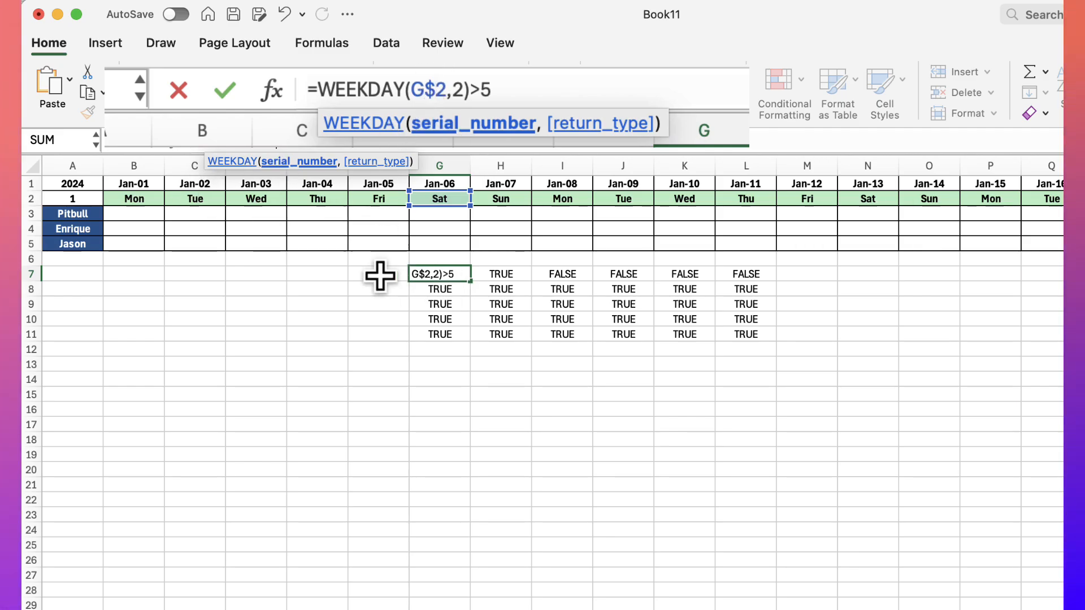
pyautogui.press('Return')
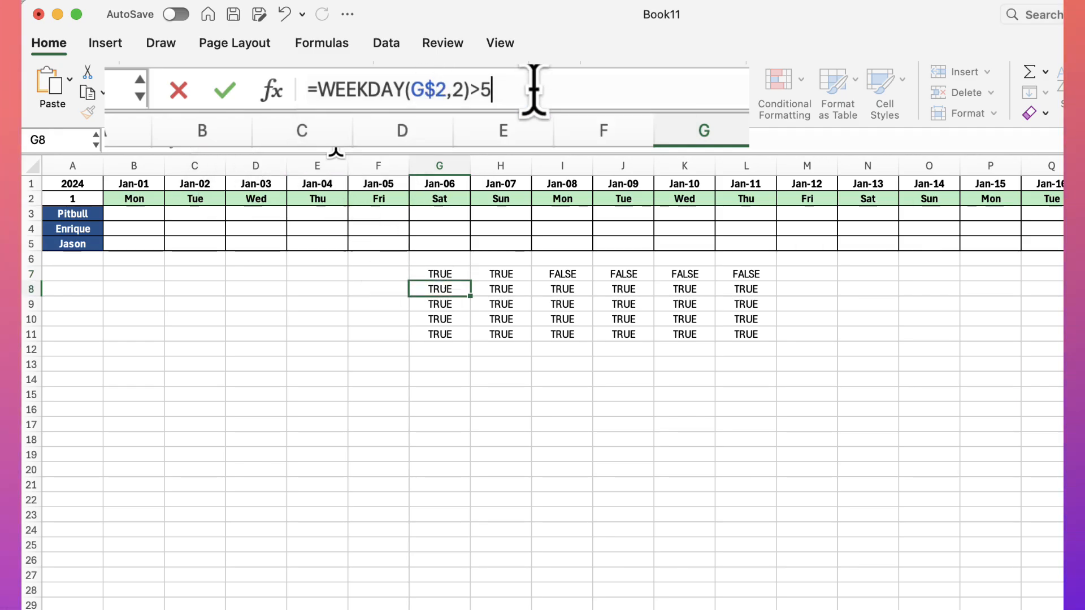
pyautogui.click(429, 273)
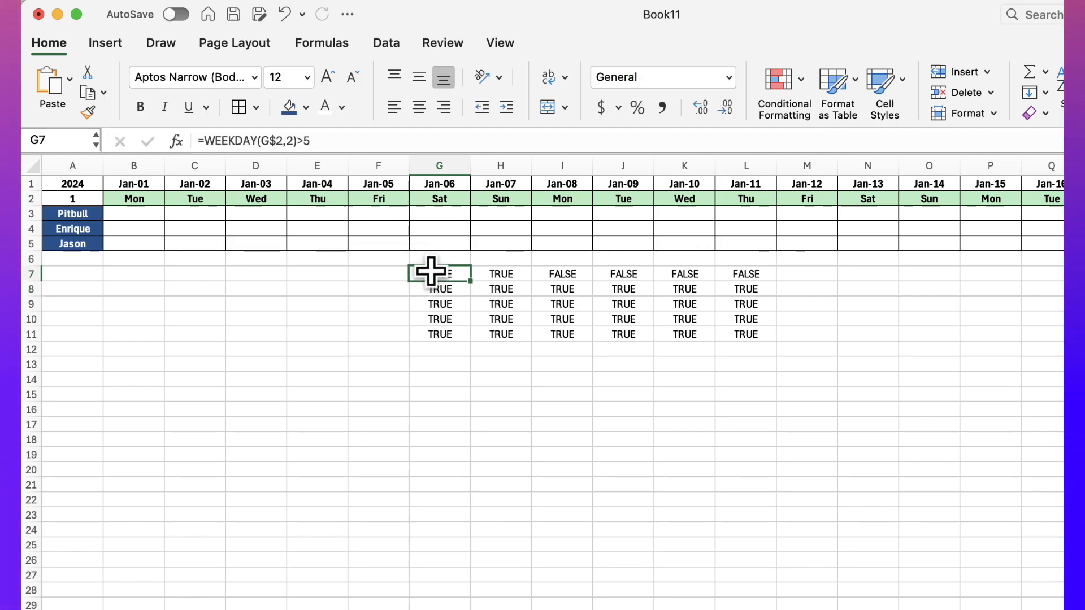
pyautogui.moveTo(437, 270); pyautogui.dragTo(729, 340)
pyautogui.press('super+v')
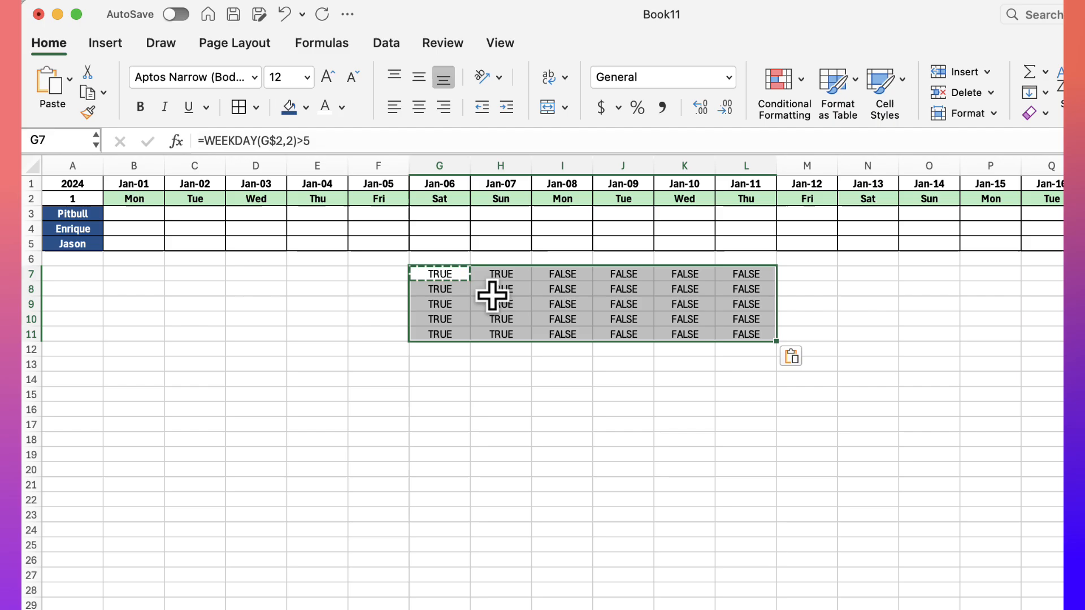
# Compare the weekend and weekday test cells, and clear all the test formulas from G7:L11
pyautogui.moveTo(450, 281); pyautogui.dragTo(523, 336)
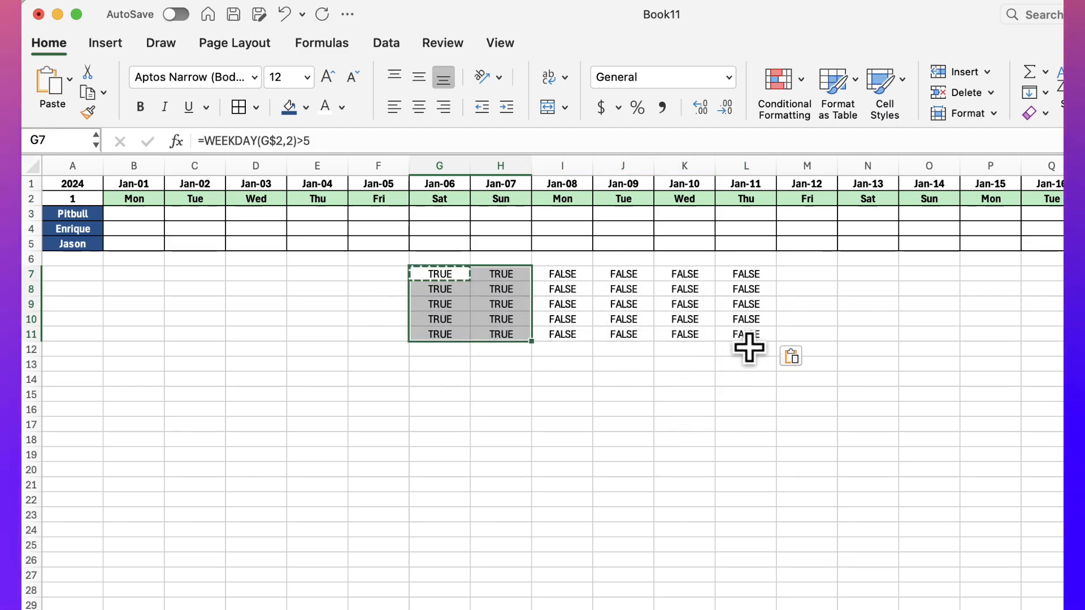
pyautogui.moveTo(749, 347); pyautogui.dragTo(562, 279)
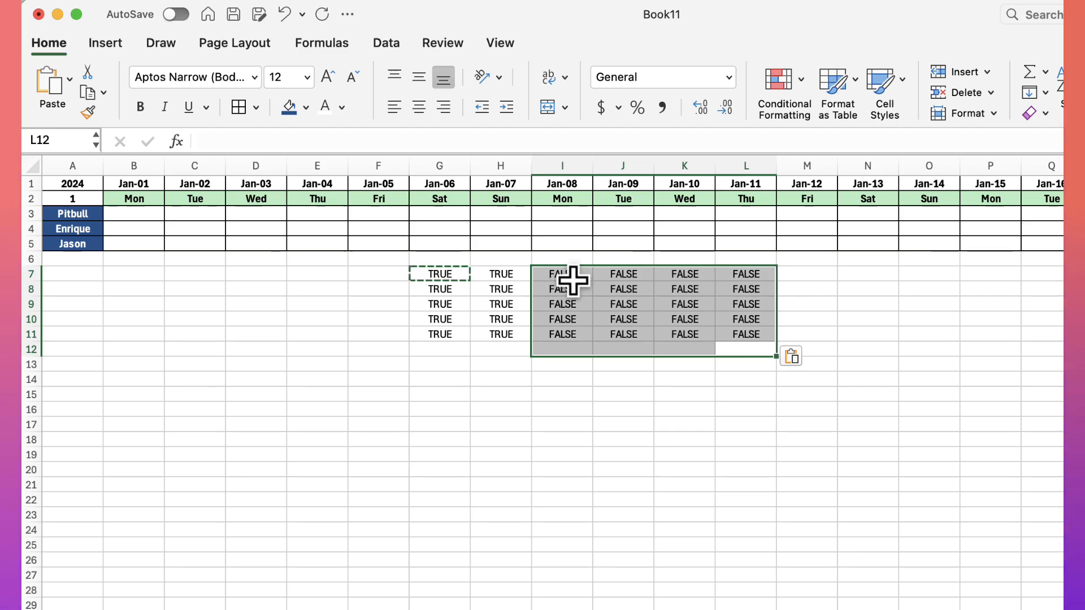
pyautogui.click(431, 288)
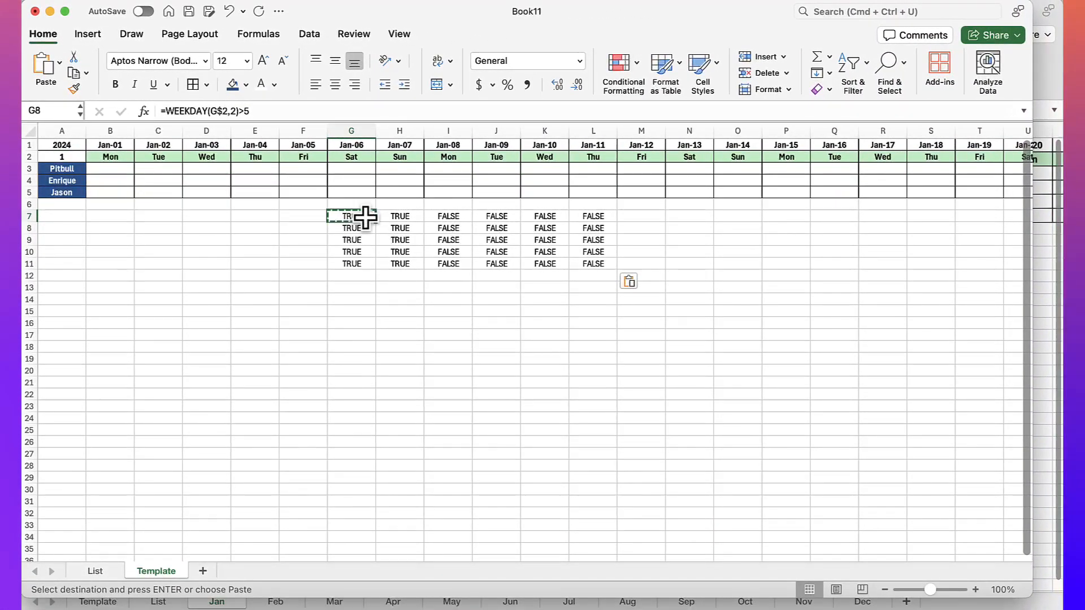
pyautogui.moveTo(452, 271); pyautogui.dragTo(726, 325)
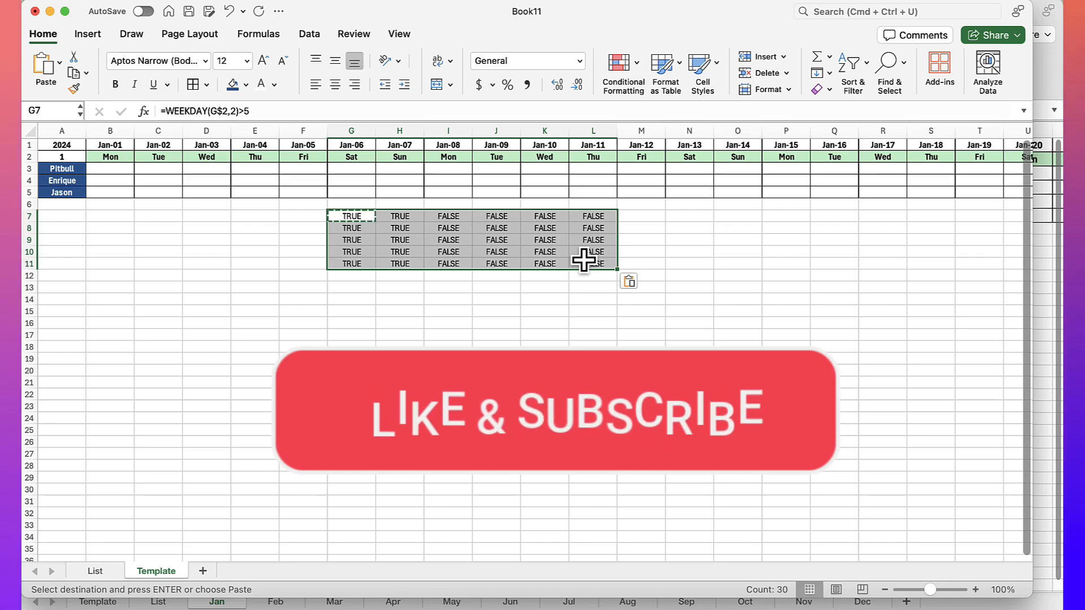
pyautogui.press('Delete')
# Select the team members' day cells from B3 through Jan-31 in row 5 and start a Classic conditional formatting rule that uses a formula
pyautogui.click(101, 169)
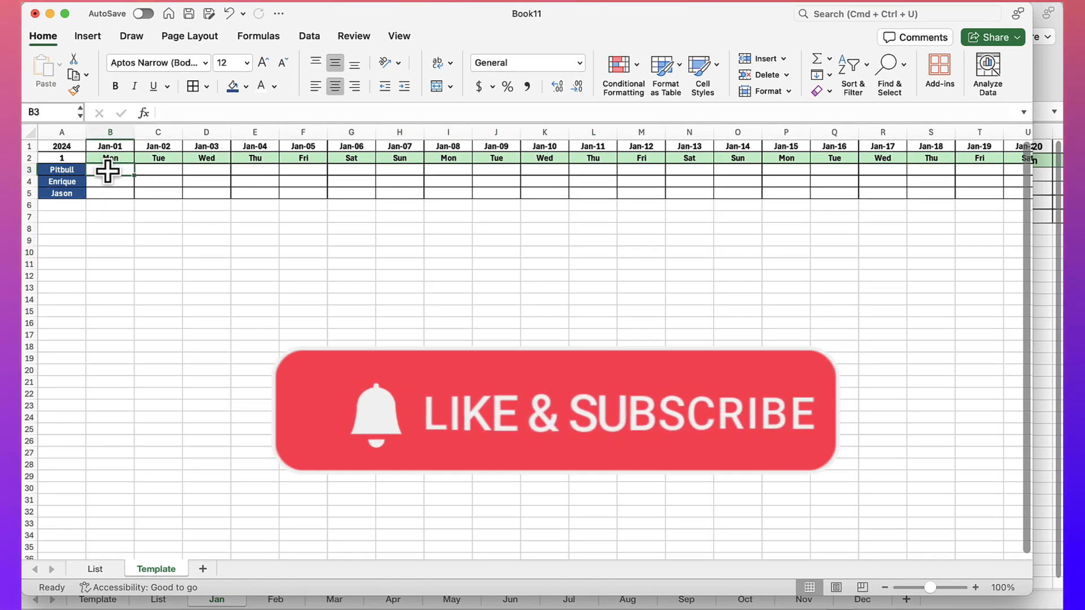
pyautogui.moveTo(106, 169); pyautogui.dragTo(931, 193)
pyautogui.moveTo(596, 556); pyautogui.dragTo(206, 556)
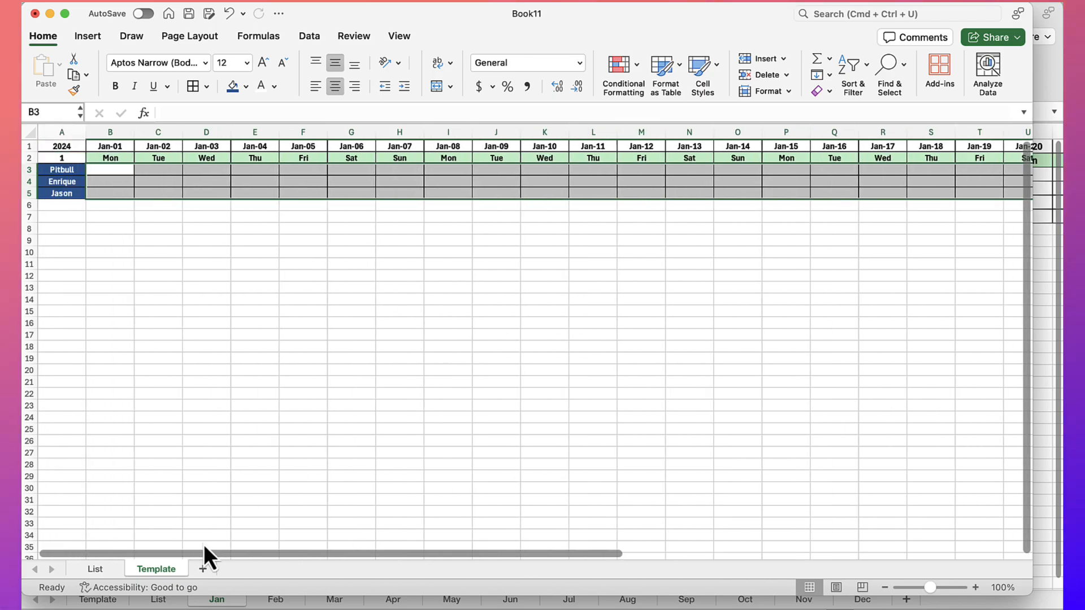
pyautogui.click(635, 63)
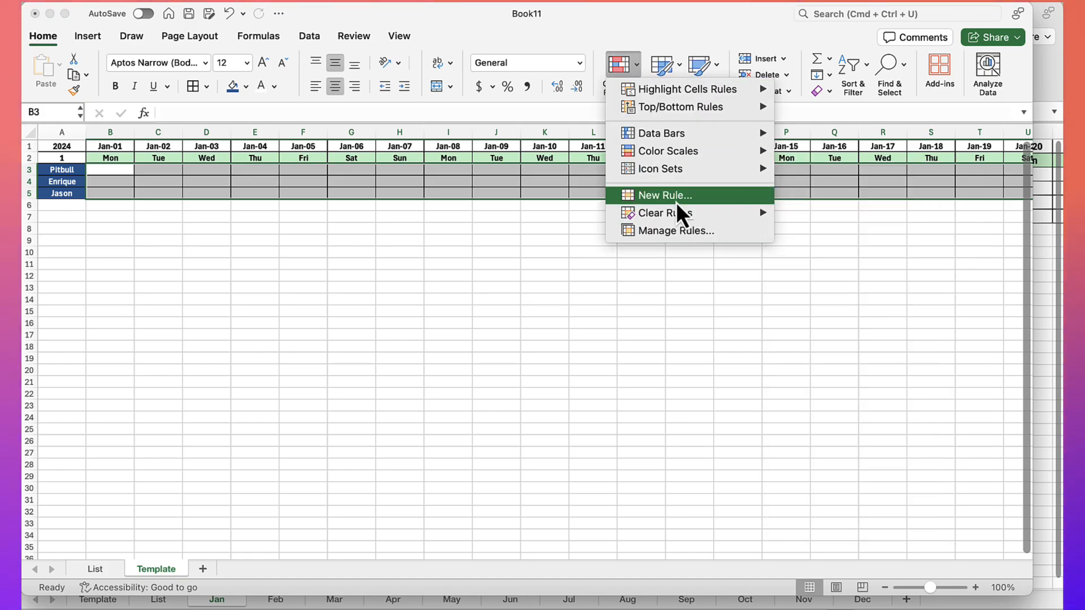
pyautogui.click(788, 229)
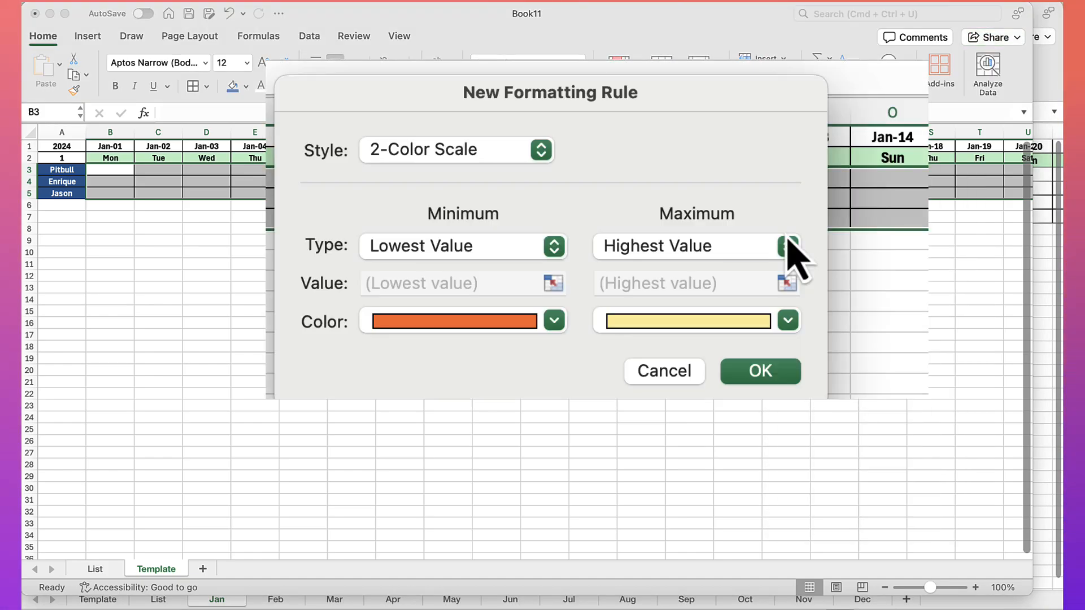
pyautogui.click(542, 149)
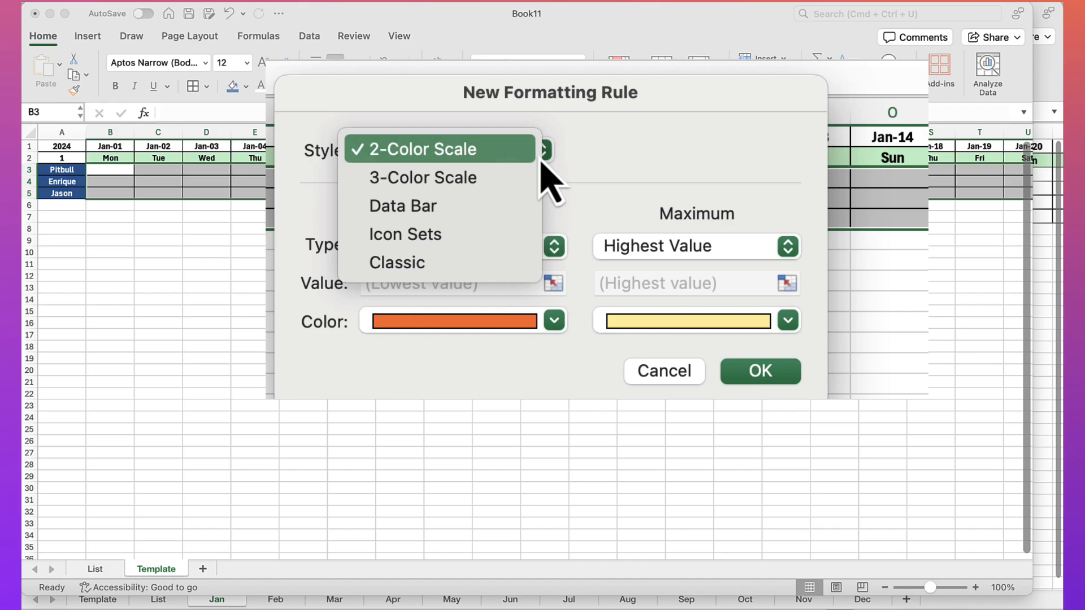
pyautogui.click(450, 263)
pyautogui.click(442, 224)
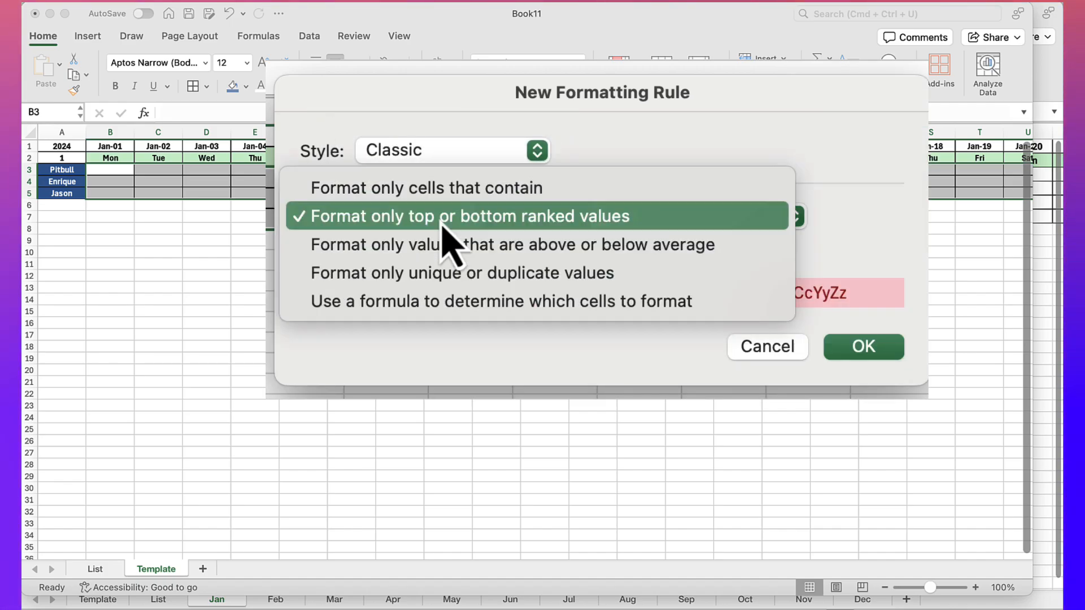
pyautogui.click(465, 309)
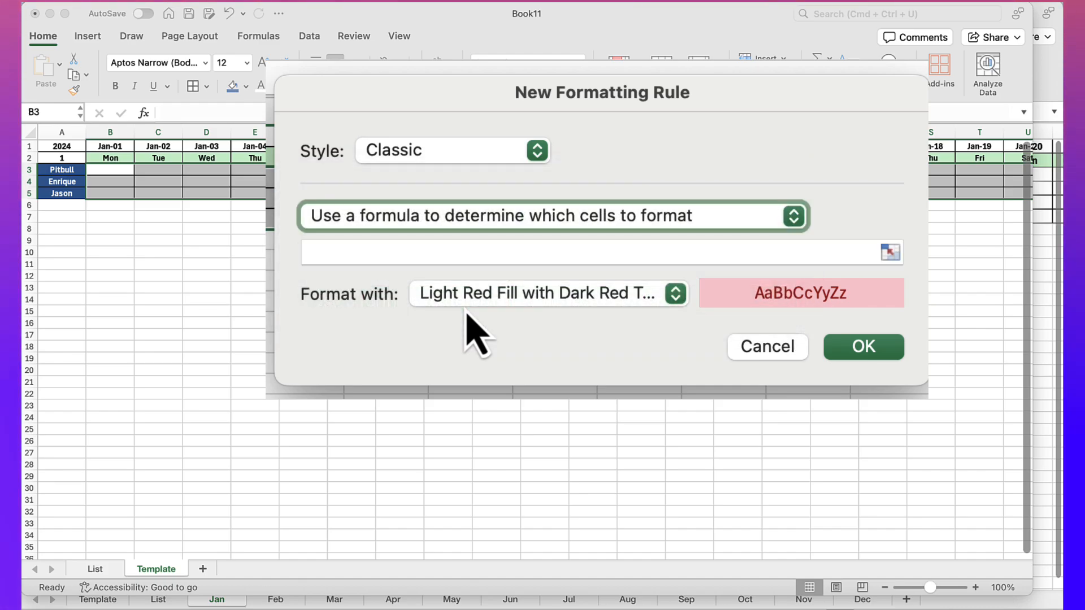
# Enter =weekday(B$2,2)>5 as the rule's formula, keeping only the row reference absolute
pyautogui.click(491, 251)
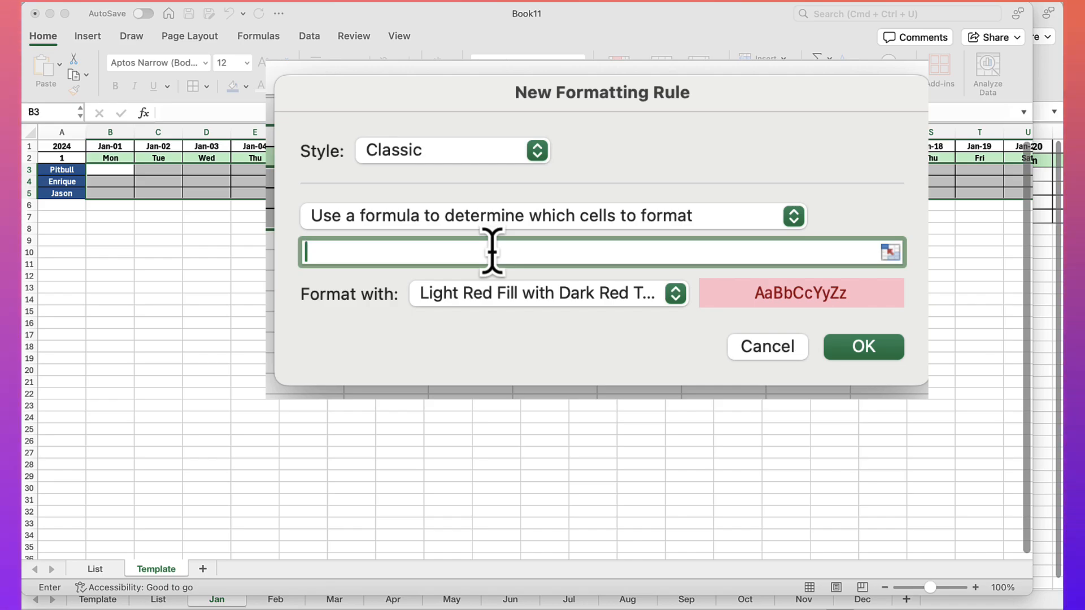
pyautogui.write('=weekday(')
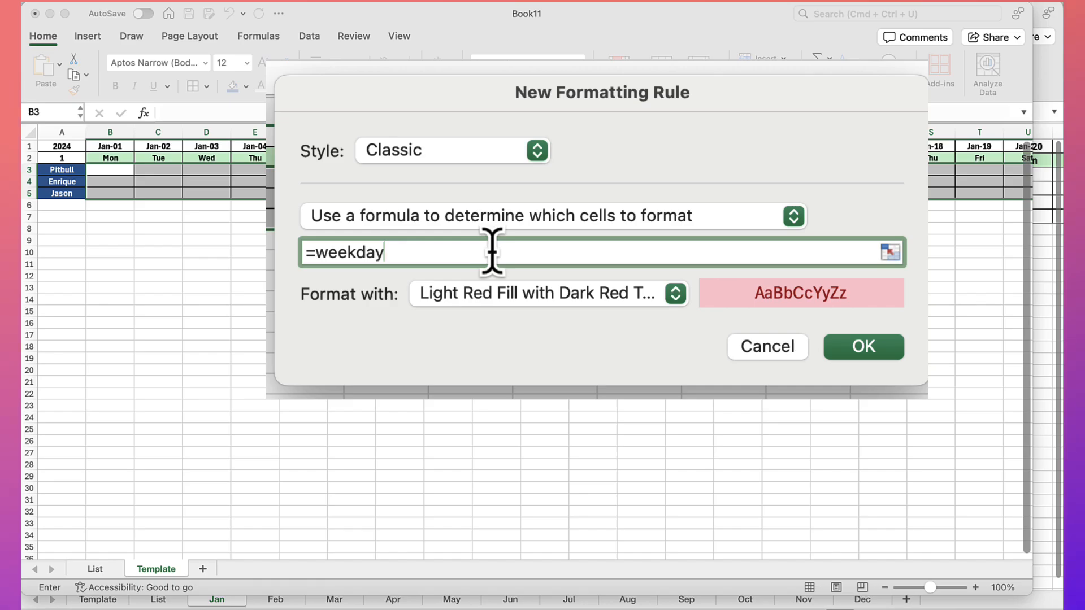
pyautogui.click(112, 158)
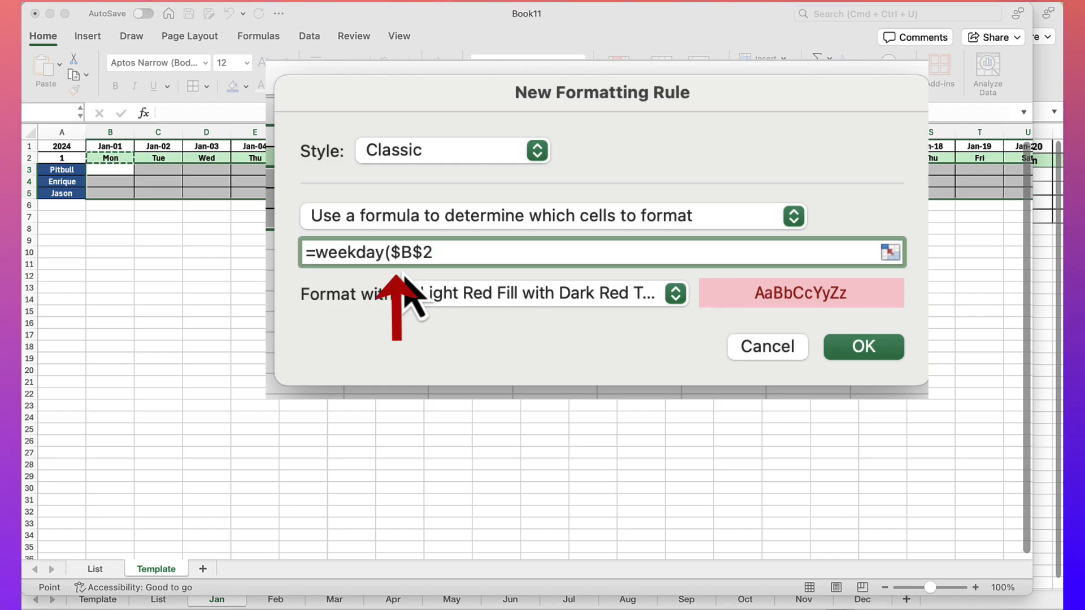
pyautogui.click(401, 252)
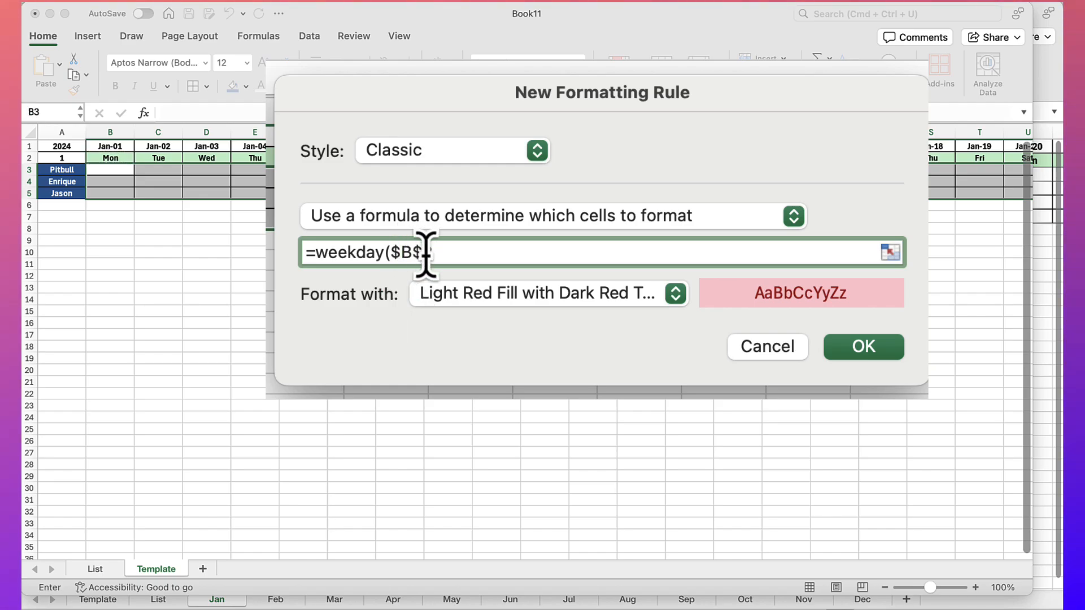
pyautogui.press('BackSpace')
pyautogui.click(446, 252)
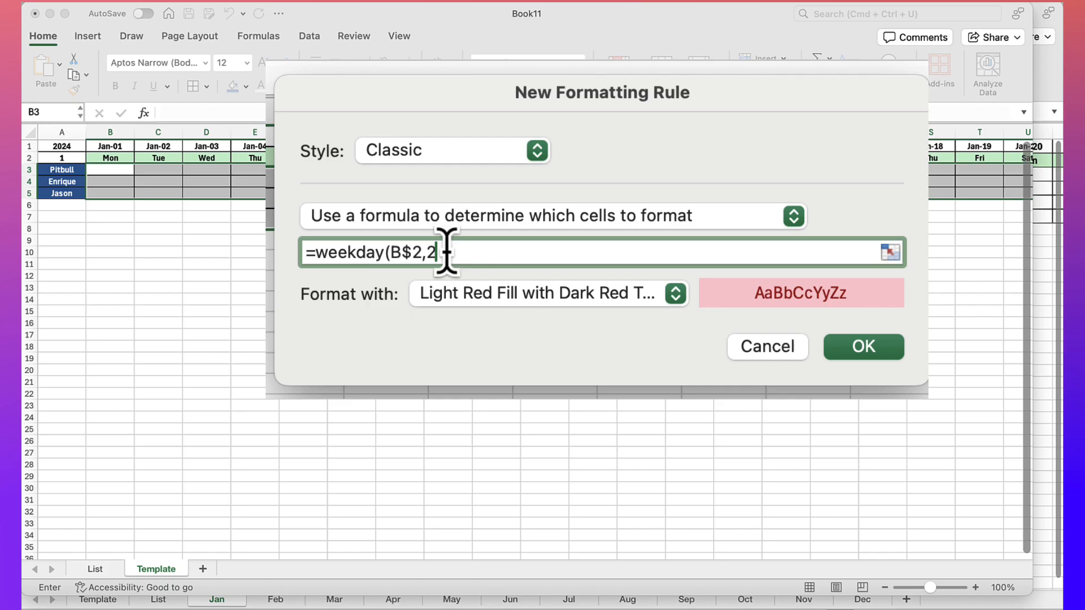
pyautogui.write(',2)>5')
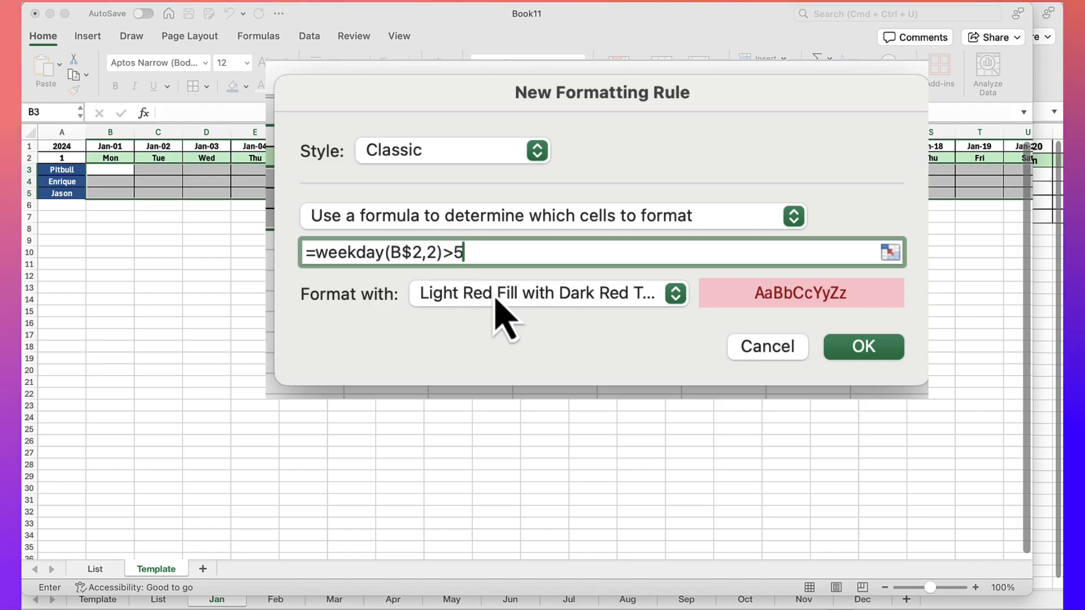
# Give the weekend rule a custom format with a light blue background fill and apply it to the selected cells
pyautogui.click(677, 304)
pyautogui.click(501, 336)
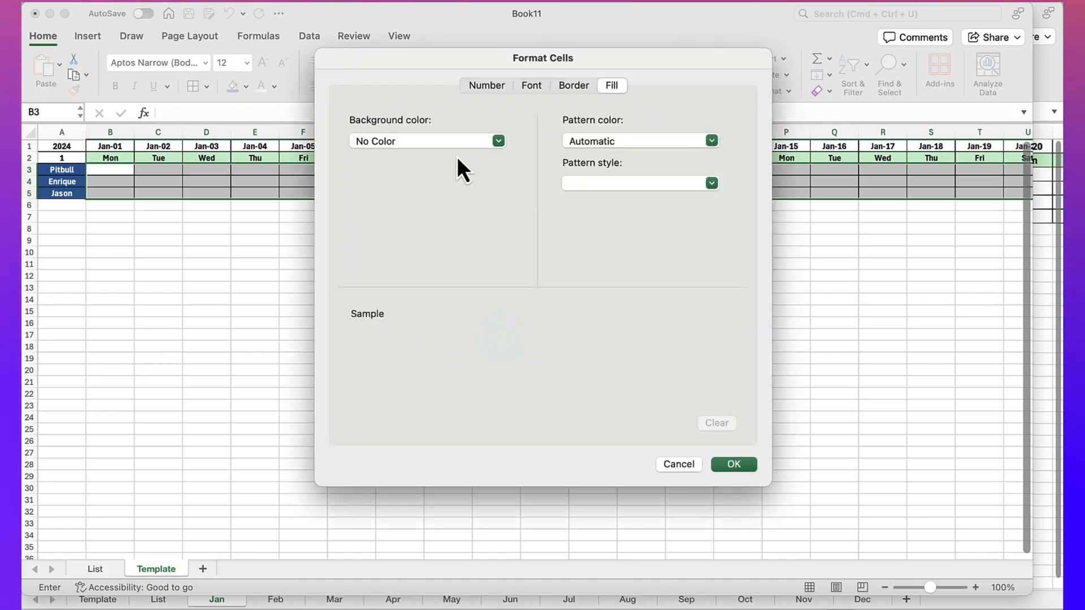
pyautogui.click(498, 140)
pyautogui.click(401, 228)
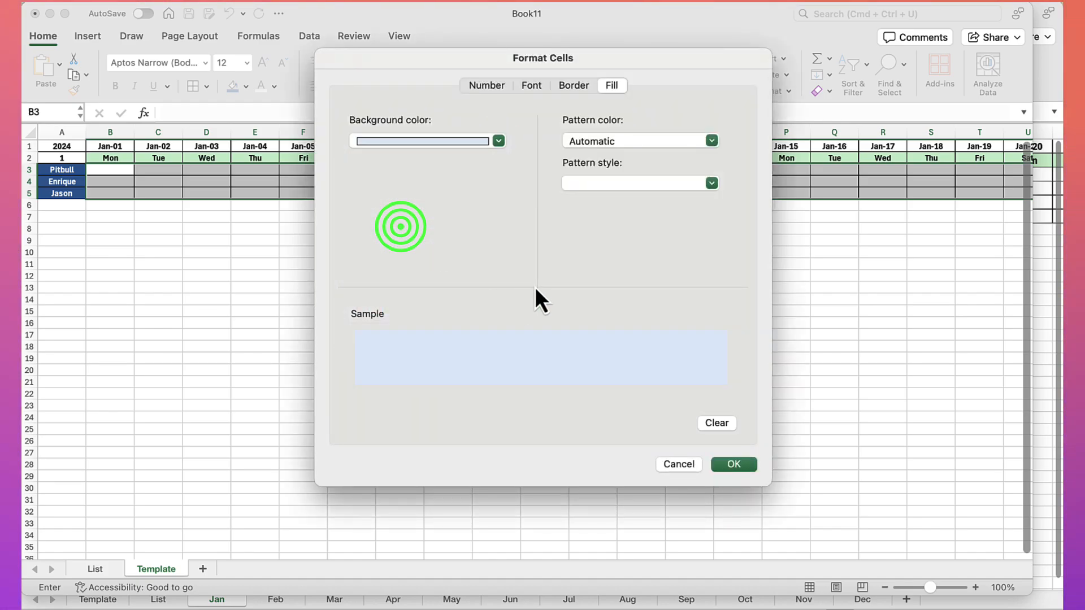
pyautogui.click(734, 465)
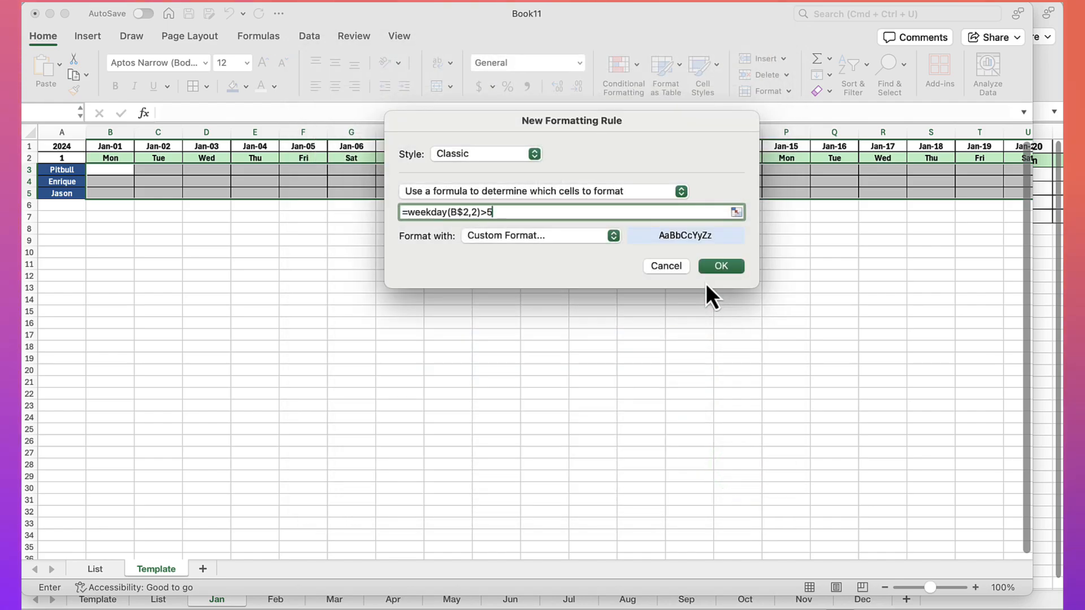
pyautogui.click(721, 266)
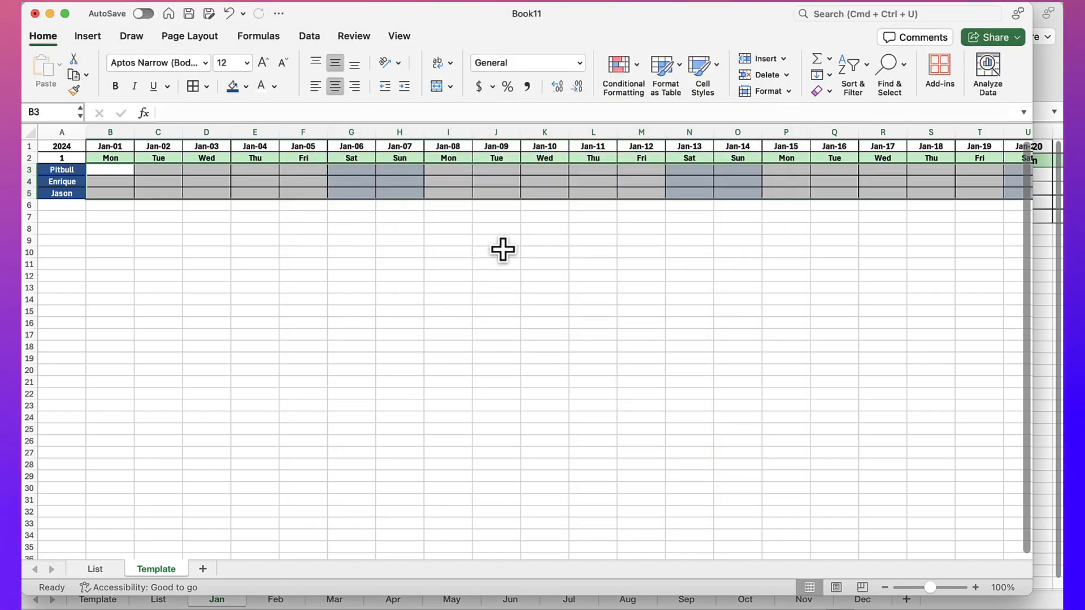
# Fill the year and month cells A1:A2 with yellow and choose 2025 as the year in A1
pyautogui.click(411, 196)
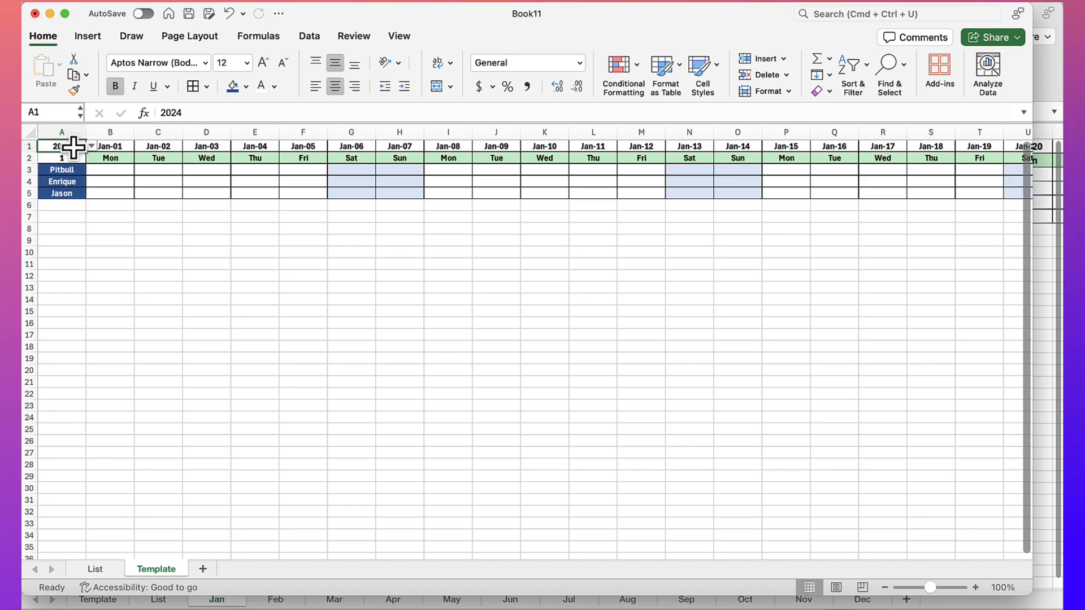
pyautogui.moveTo(72, 147); pyautogui.dragTo(70, 161)
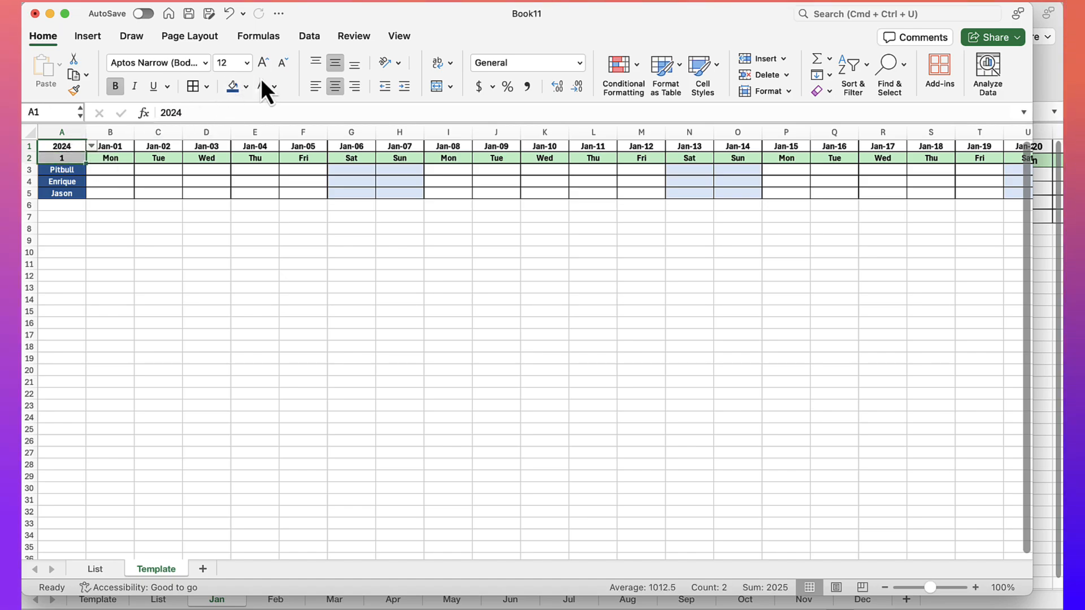
pyautogui.click(246, 86)
pyautogui.click(283, 252)
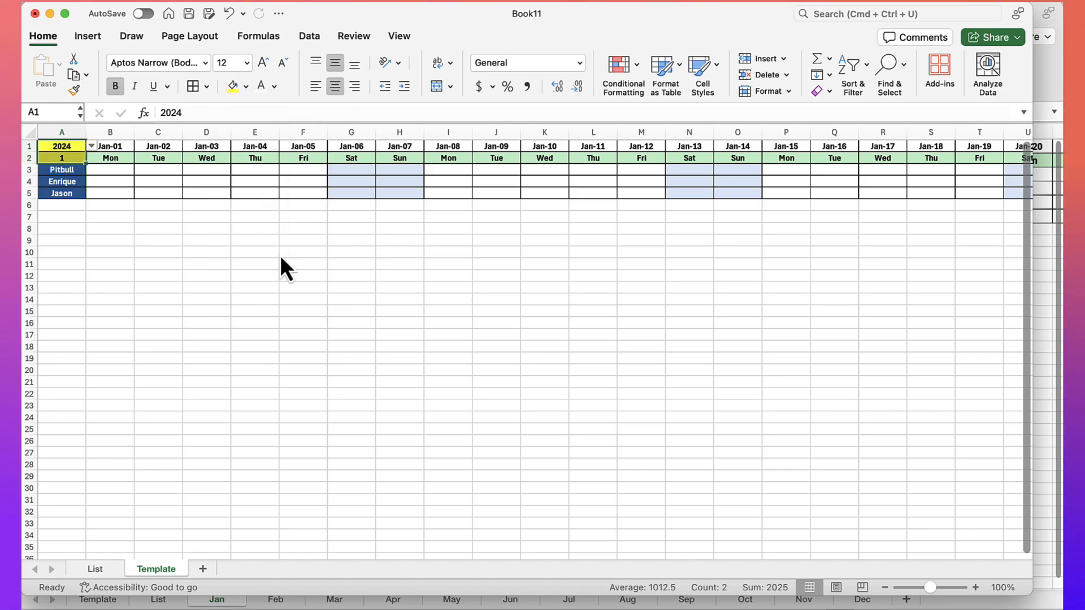
pyautogui.click(91, 147)
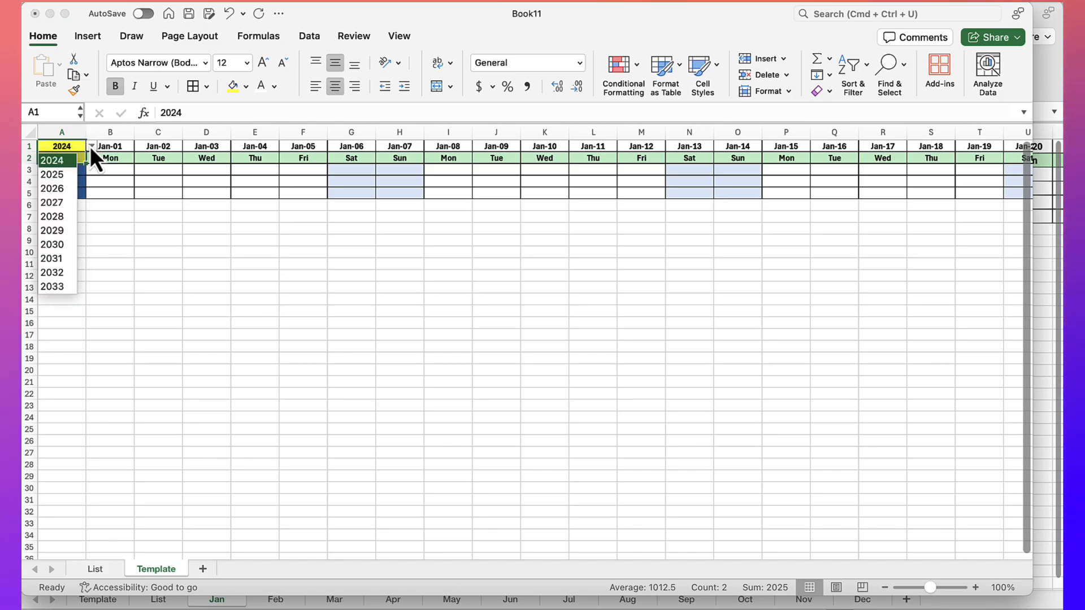
pyautogui.click(66, 173)
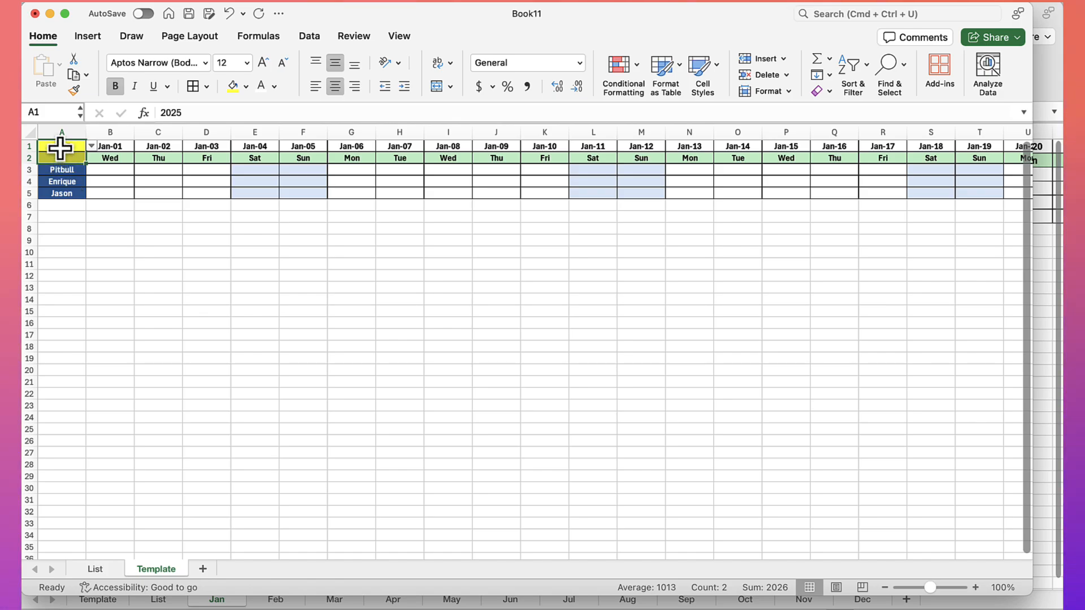
# Copy the whole calendar range A1:AF5 on the Template sheet
pyautogui.click(59, 146)
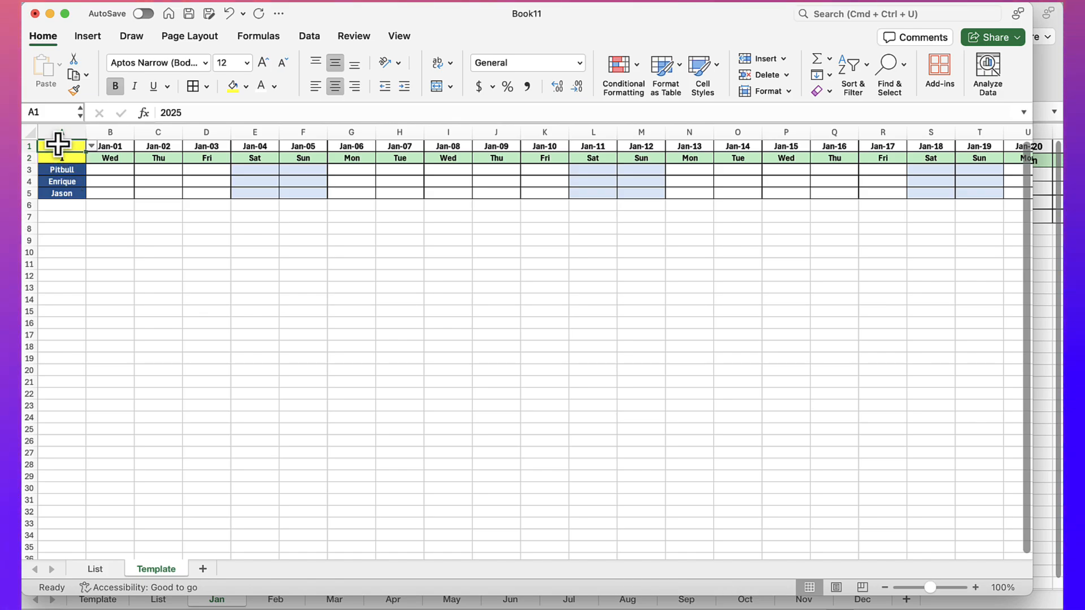
pyautogui.press('shift+super+Right')
pyautogui.press('shift+super+Down')
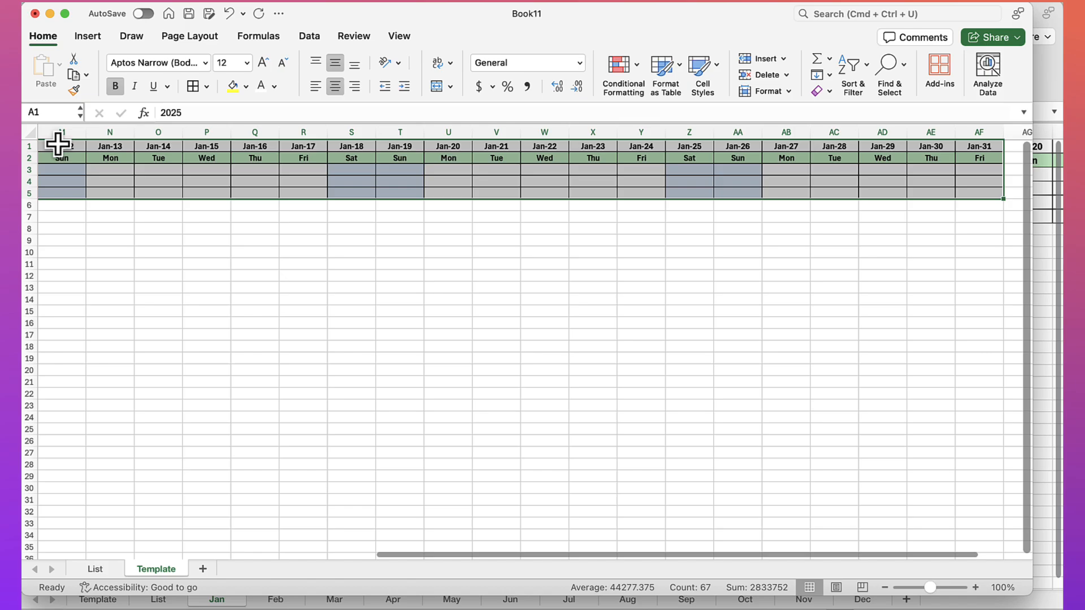
pyautogui.press('super+c')
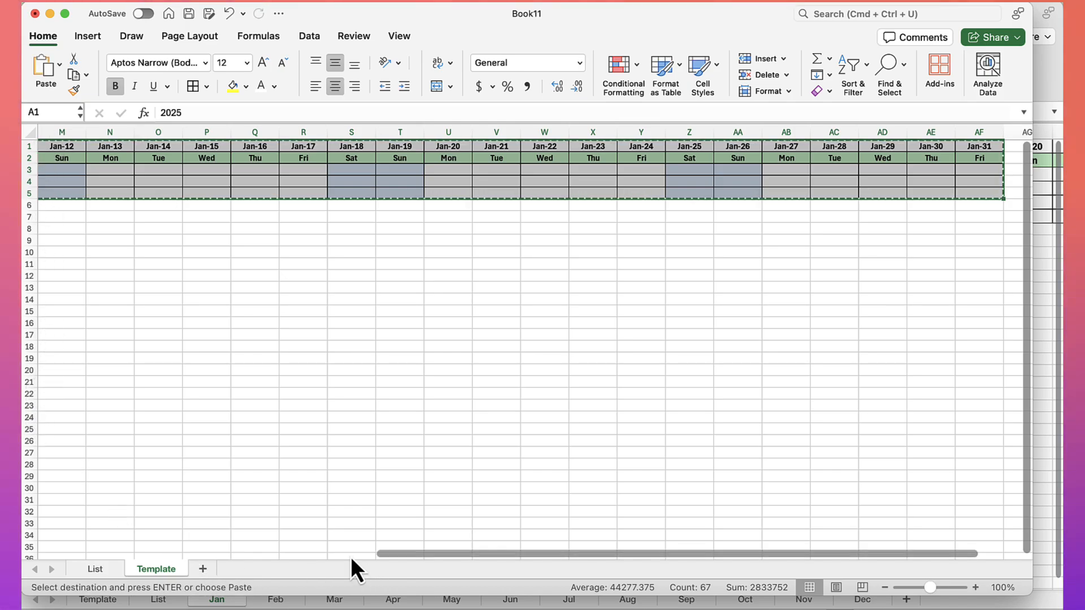
pyautogui.moveTo(402, 557); pyautogui.dragTo(57, 568)
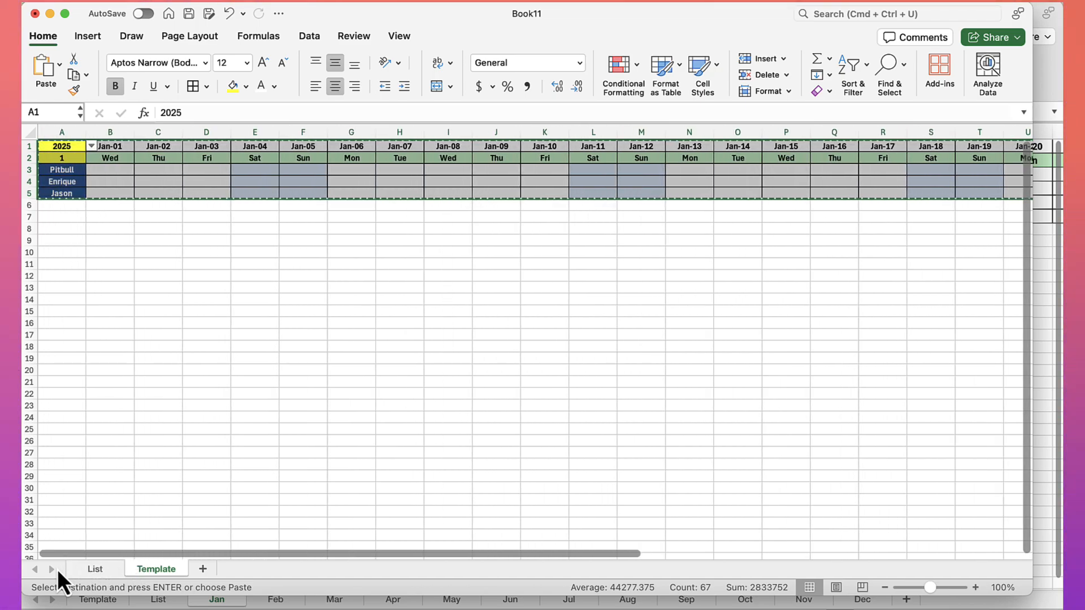
# Add a new sheet after Template and rename it Jan
pyautogui.click(202, 569)
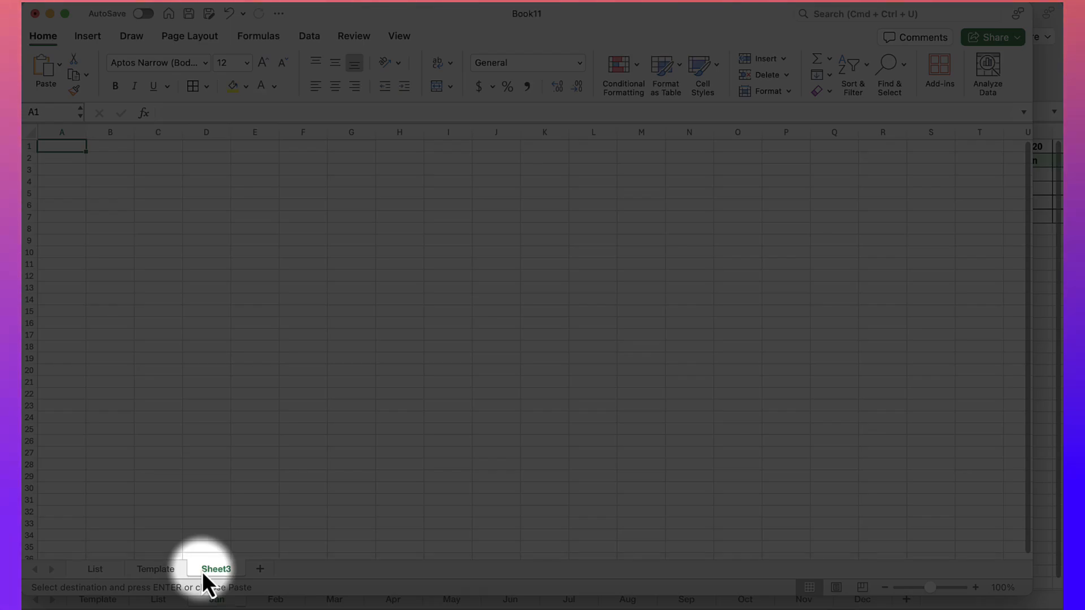
pyautogui.rightClick(202, 572)
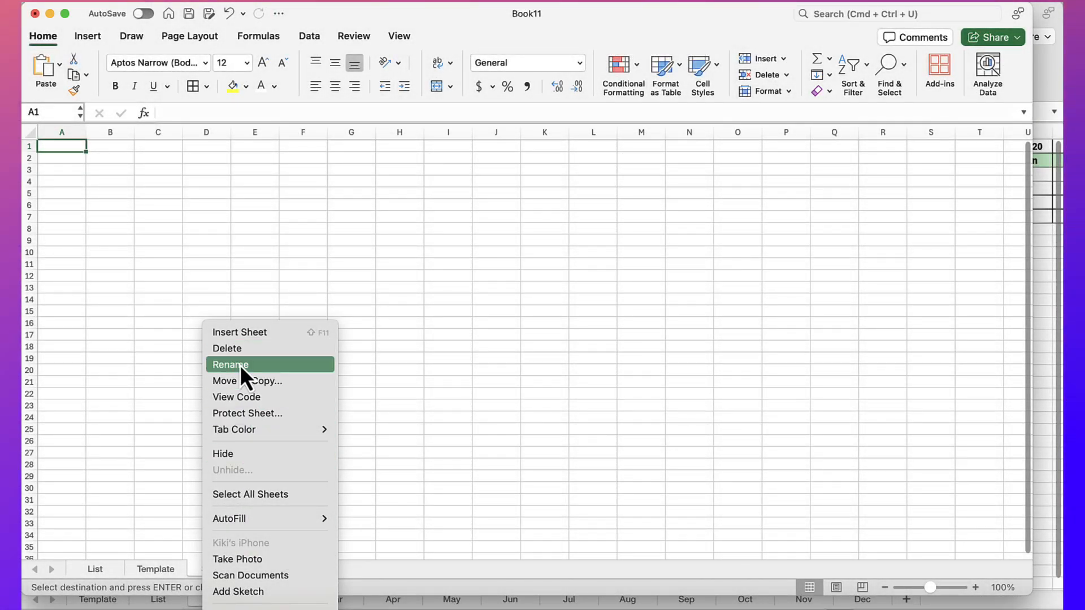
pyautogui.click(240, 365)
pyautogui.write('Jan')
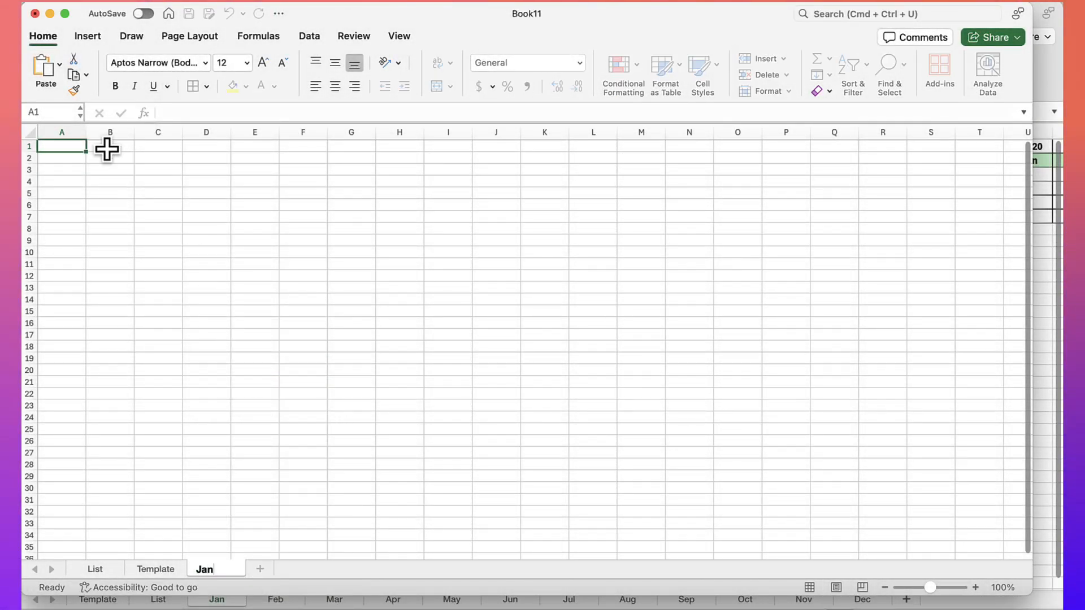
# Paste the copied calendar into the Jan sheet starting at A1, and select cell B3
pyautogui.click(73, 148)
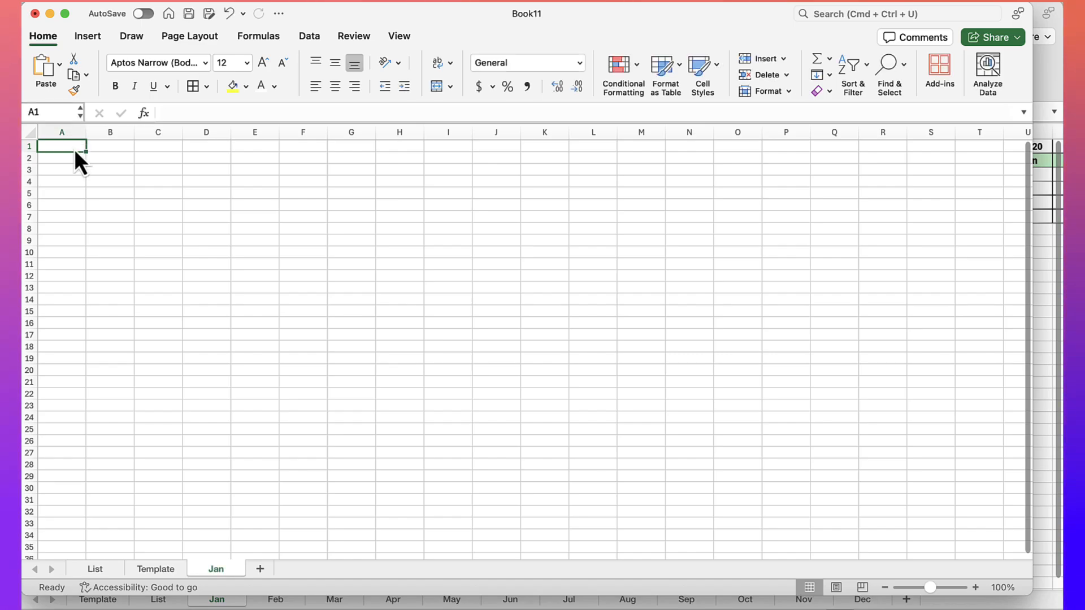
pyautogui.press('super+v')
pyautogui.click(122, 170)
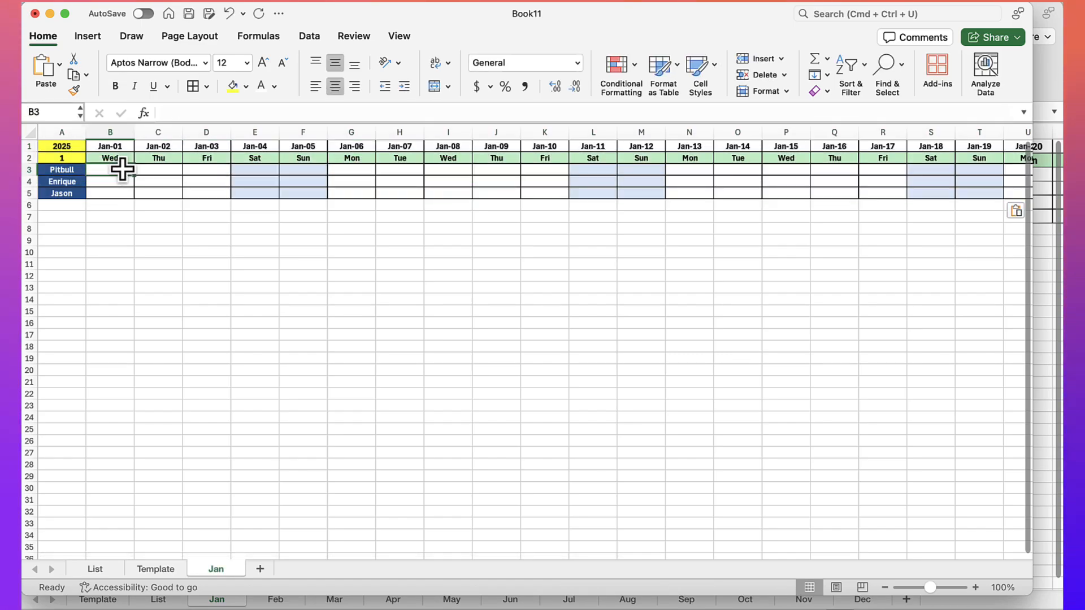